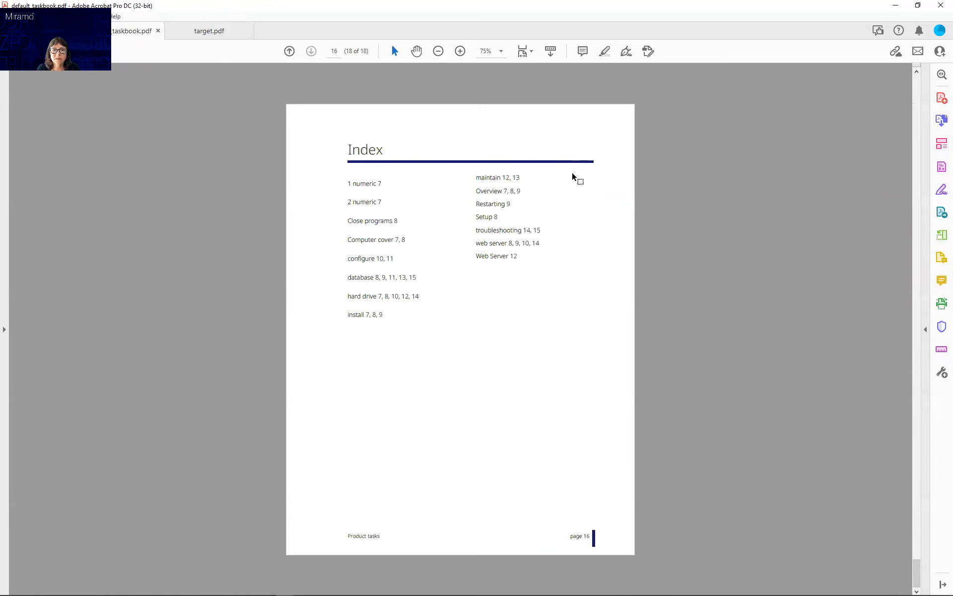
Return default_taskbook.pdf to its first page, and examine the cover, contents and index pages of target.pdf at 75% zoom.
left_click_drag(918, 576, 920, 84)
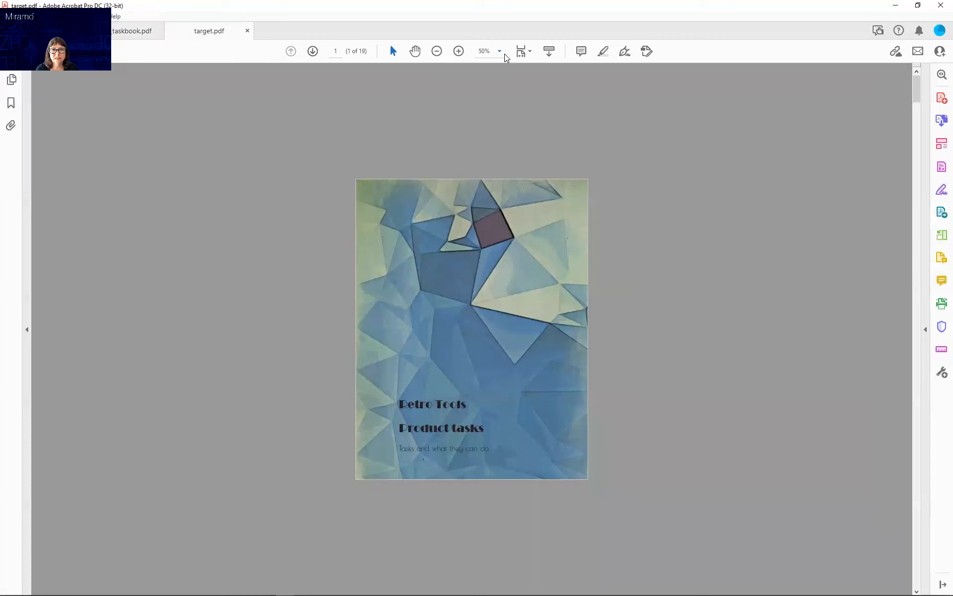
left_click(506, 57)
left_click(521, 112)
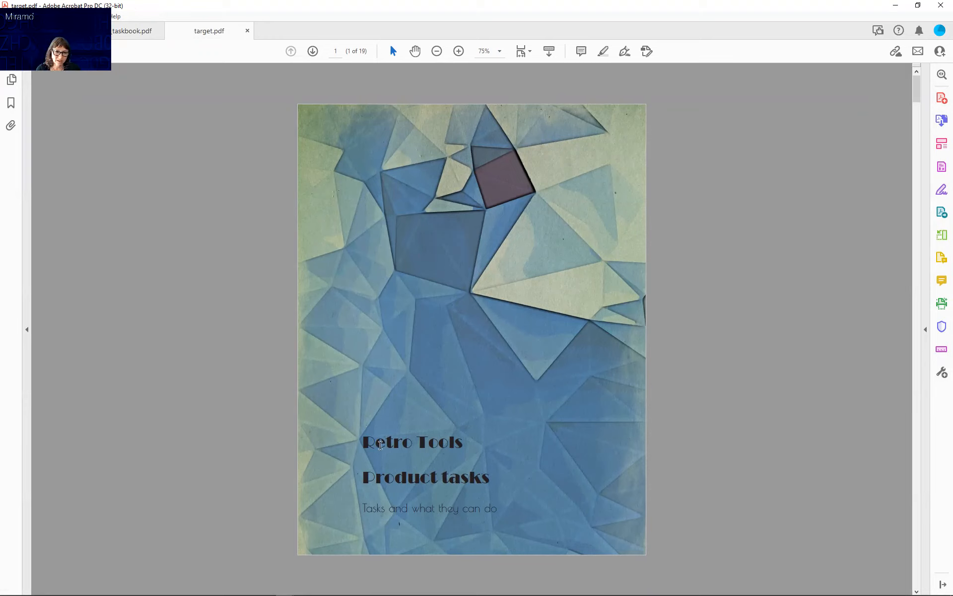
left_click(917, 569)
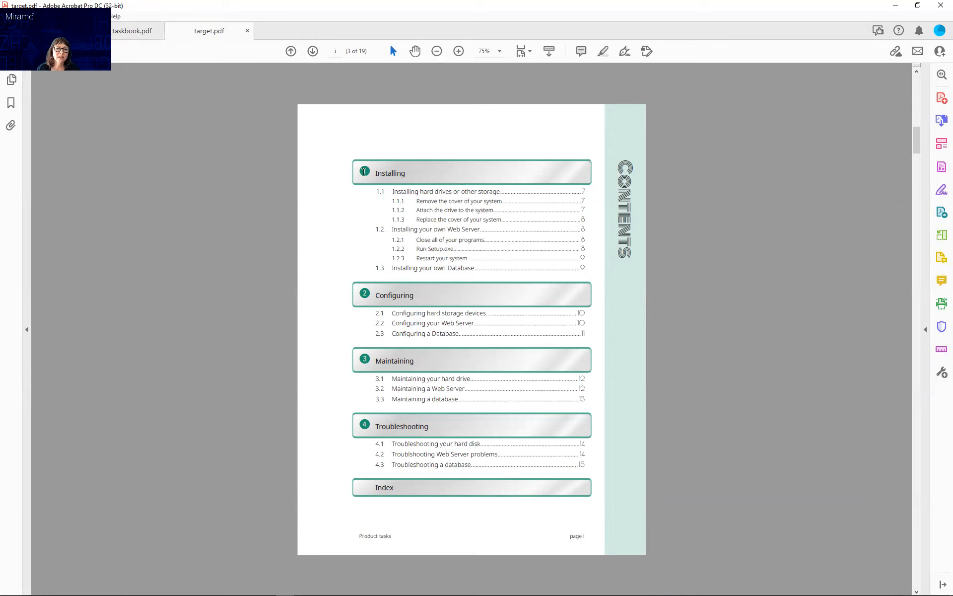
double_click(365, 171)
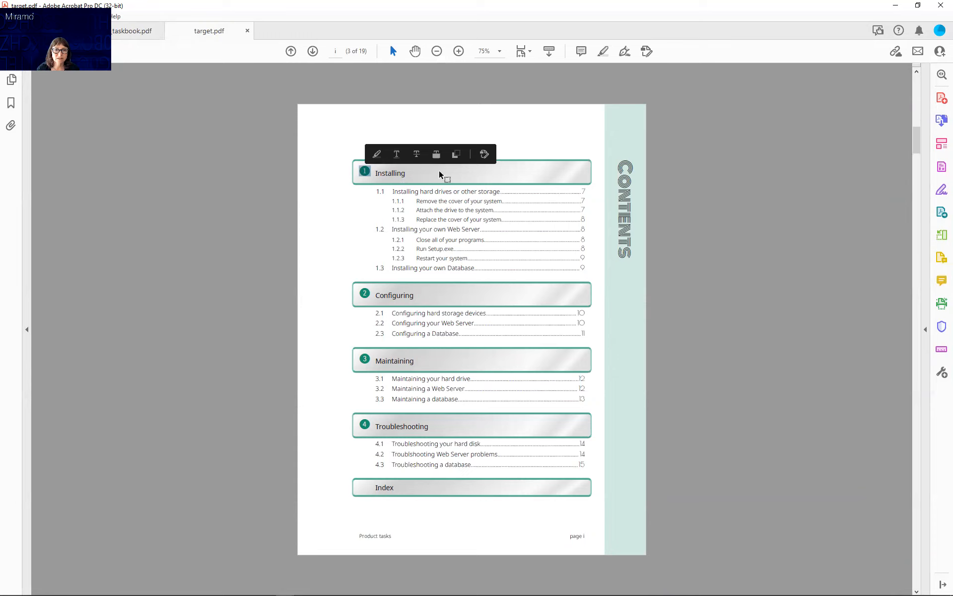
left_click(553, 144)
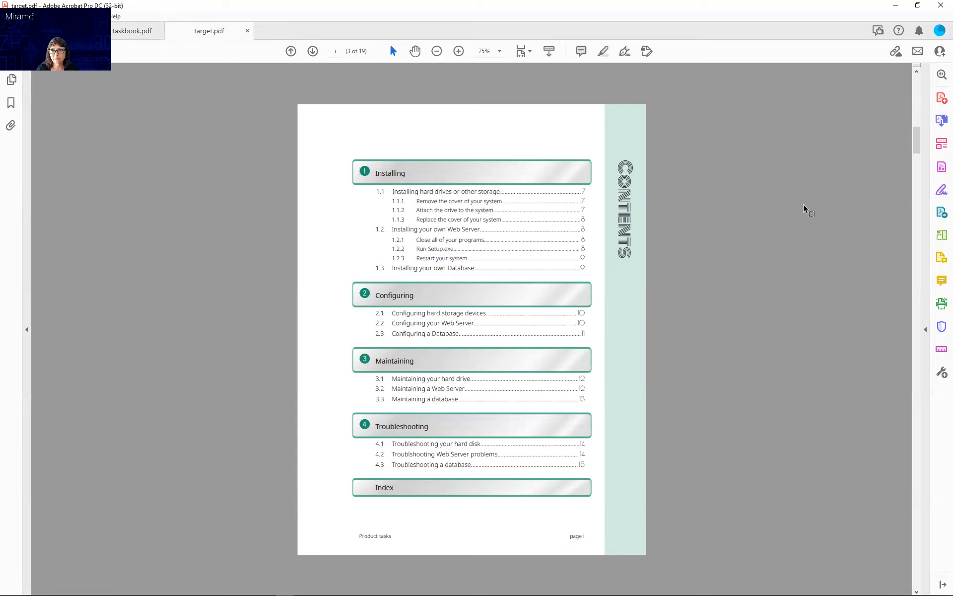
left_click_drag(917, 150, 940, 544)
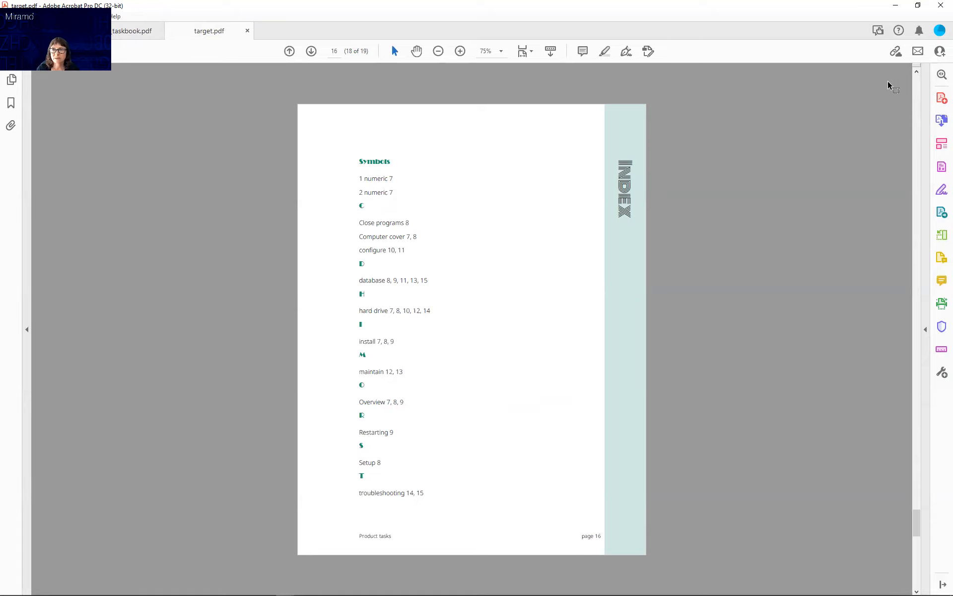
Return target.pdf to its cover page and set its zoom to 50%.
left_click(918, 93)
left_click(918, 94)
left_click(918, 94)
left_click(919, 93)
left_click(918, 93)
left_click(918, 93)
left_click(918, 93)
left_click(918, 94)
left_click(919, 93)
left_click(918, 93)
left_click(918, 93)
left_click(918, 93)
left_click(918, 93)
left_click(918, 94)
left_click(918, 93)
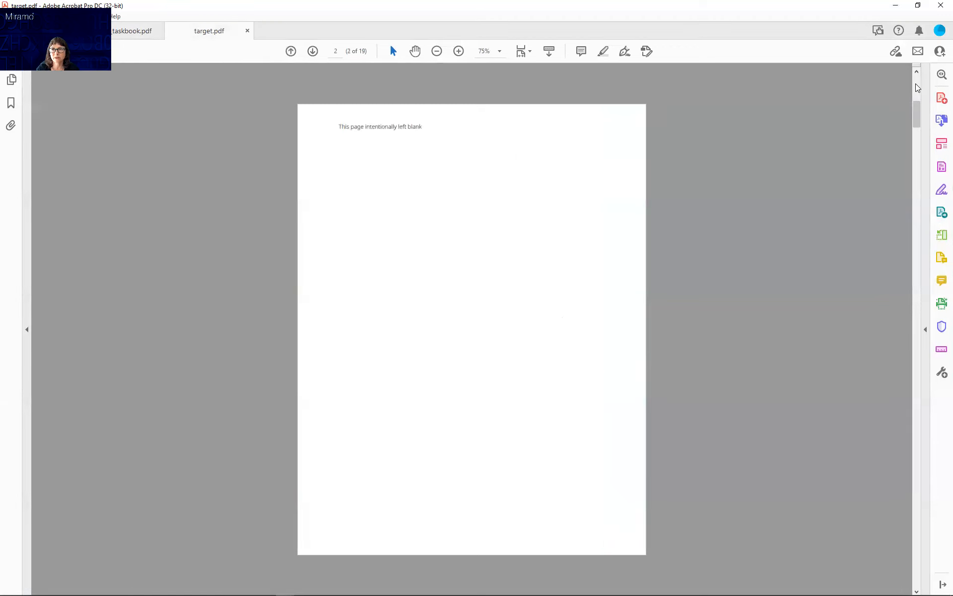
left_click(919, 93)
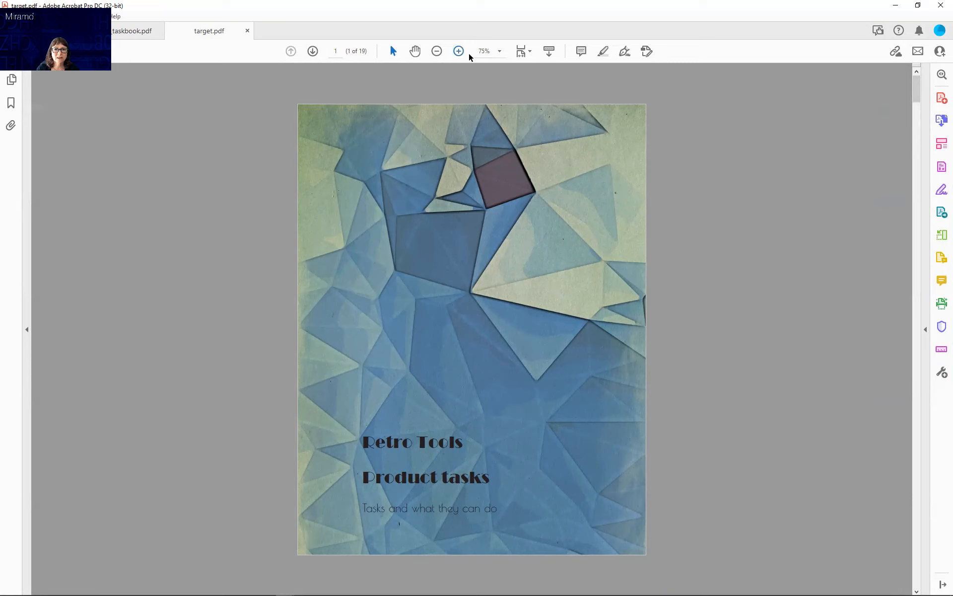
left_click(499, 51)
left_click(529, 97)
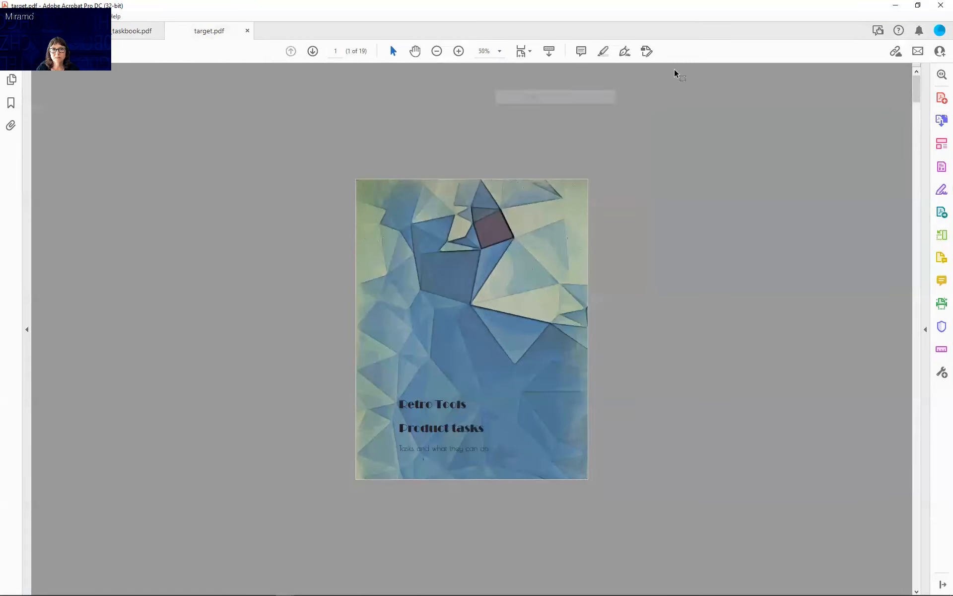
Restore the maximized PDF window to its smaller size and switch to MiramoDesigner.
left_click(918, 6)
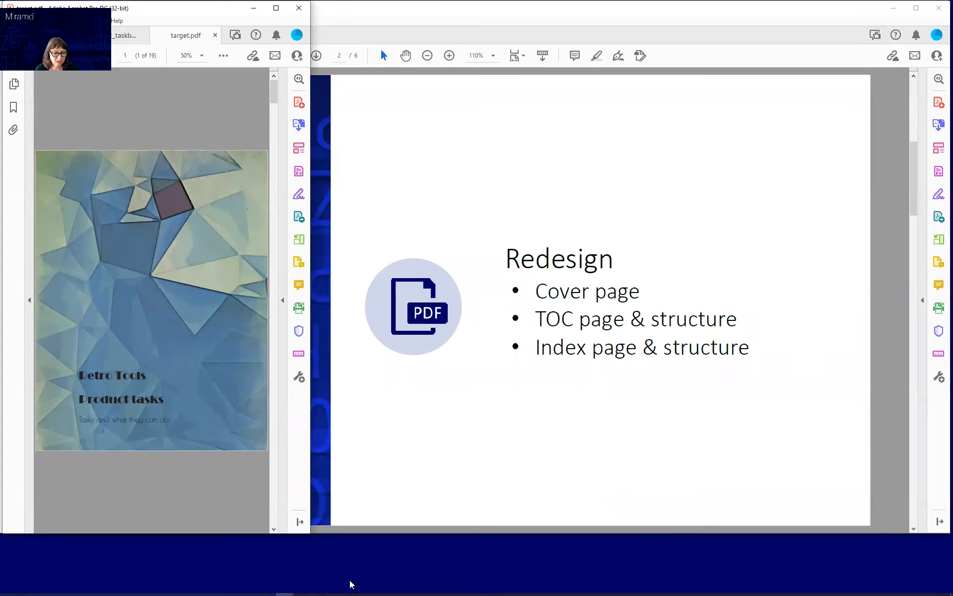
mouse_move(214, 585)
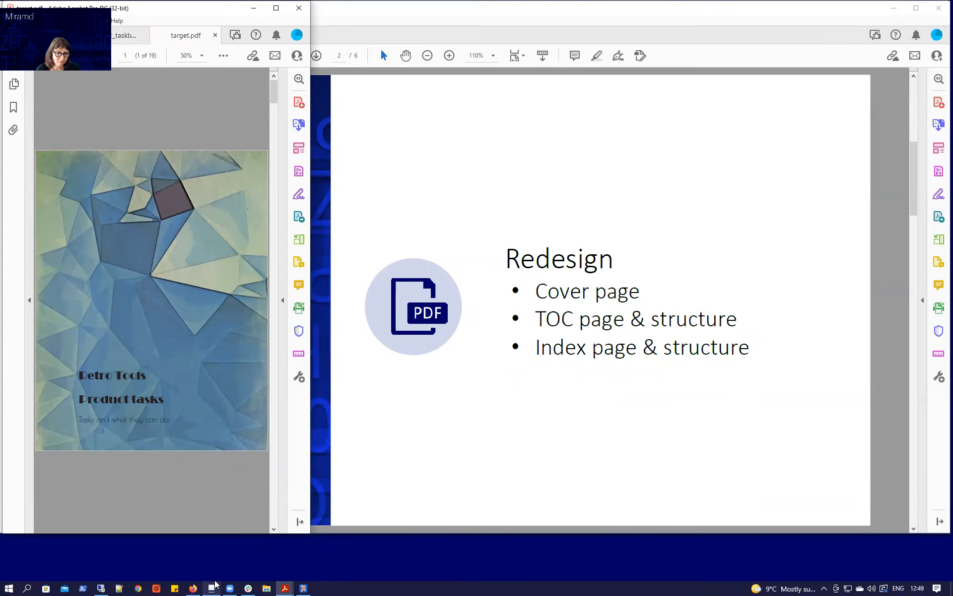
left_click(214, 585)
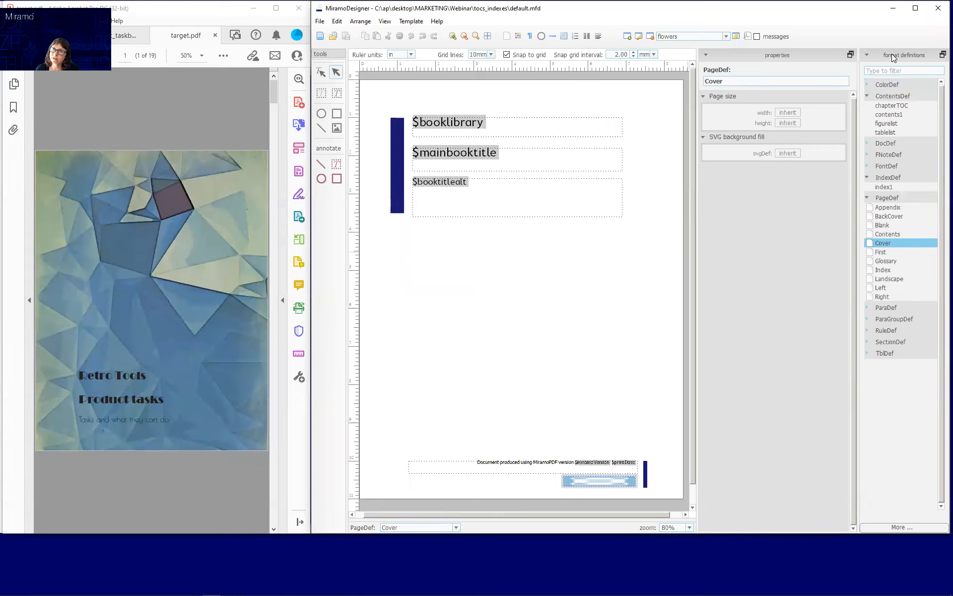
Examine the settings of the contents1 and index1 format definitions, and show the Cover page definition.
left_click(896, 115)
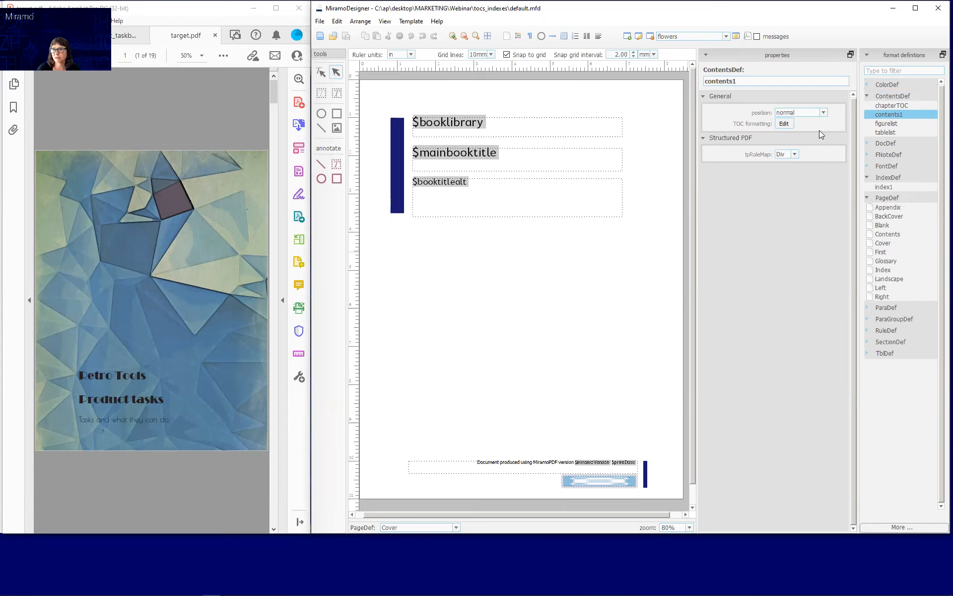
left_click(889, 178)
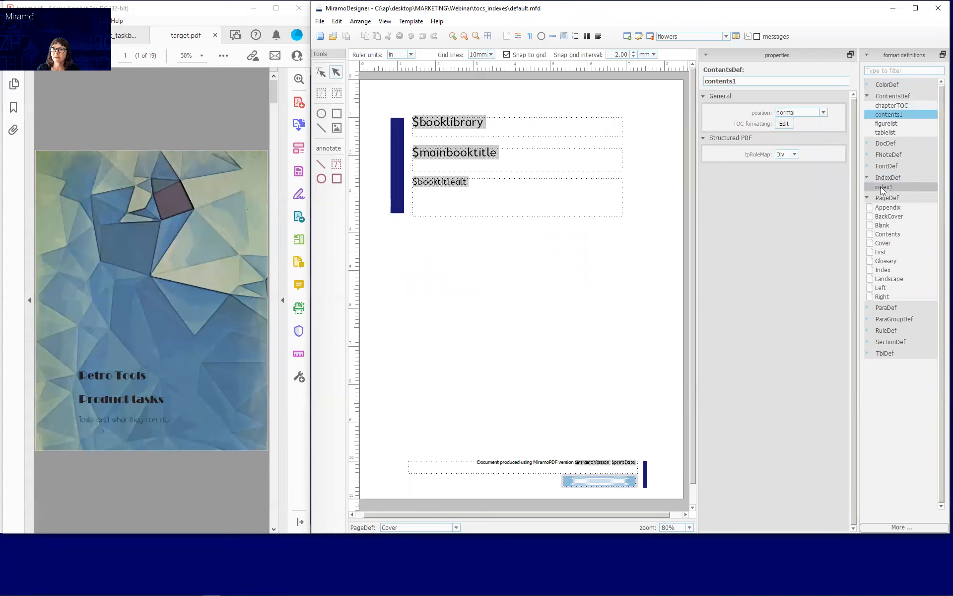
left_click(883, 188)
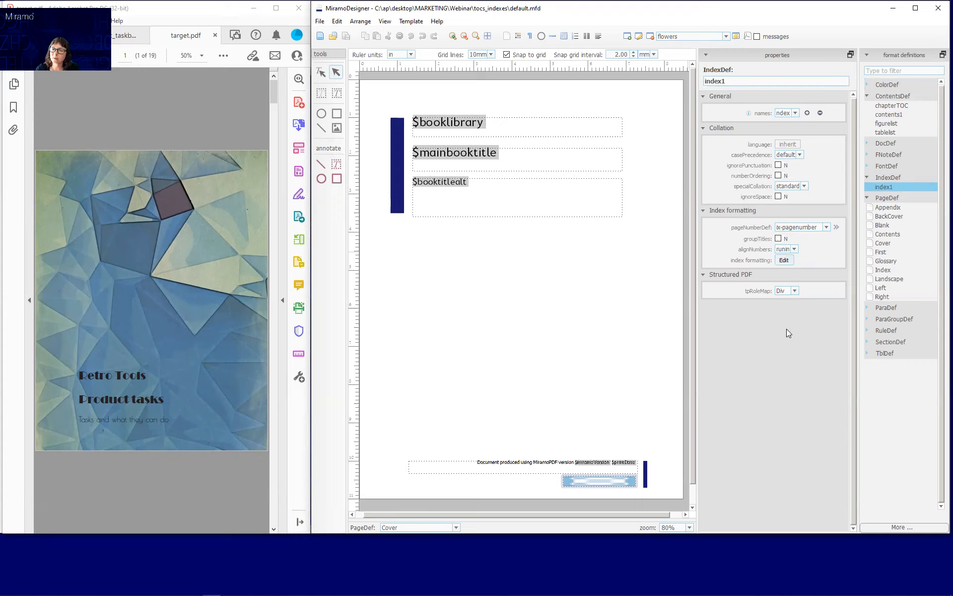
double_click(878, 198)
double_click(880, 199)
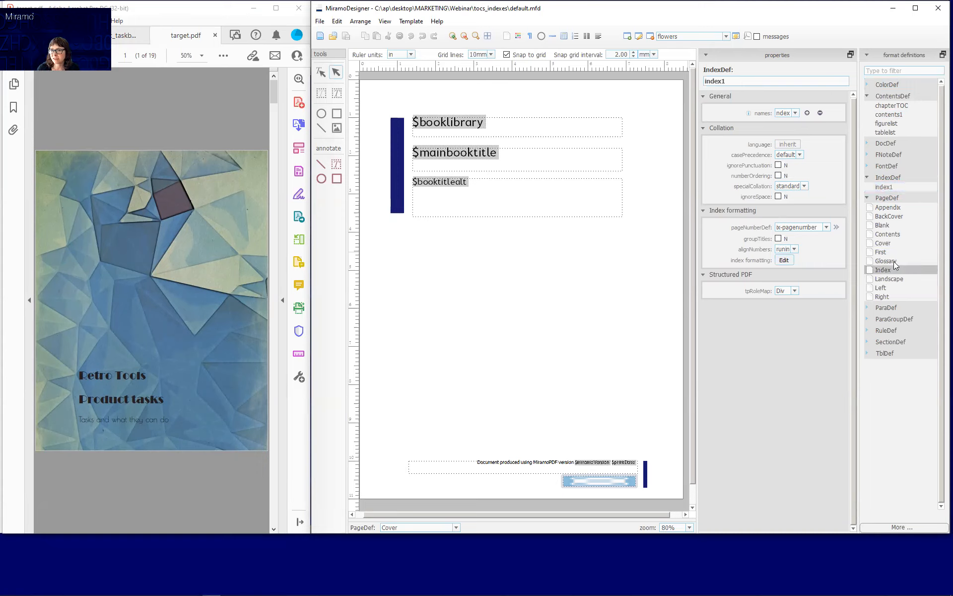
left_click(883, 244)
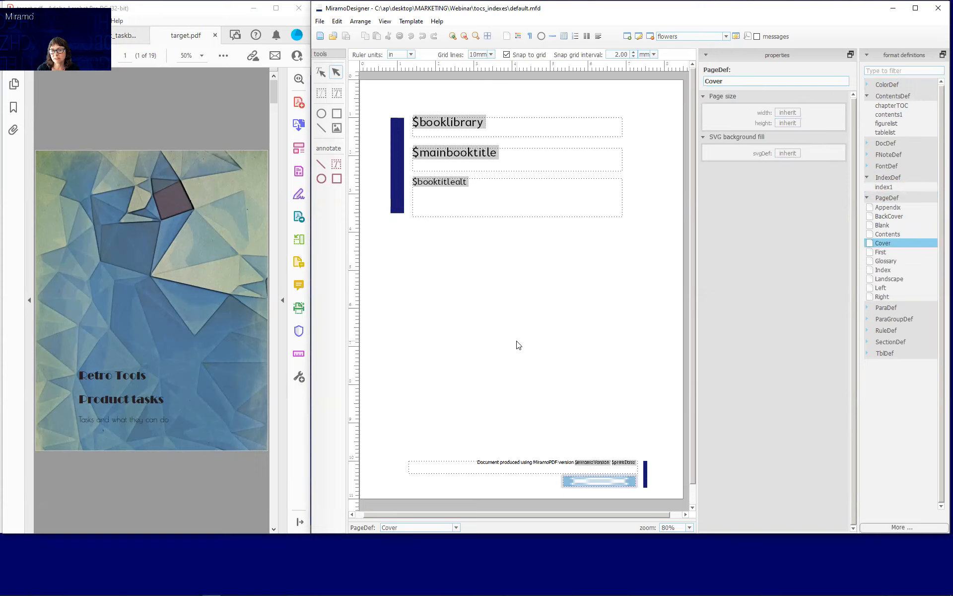
Switch to default_taskbook.pdf in Acrobat and set its zoom to 50%.
left_click(125, 35)
left_click(198, 55)
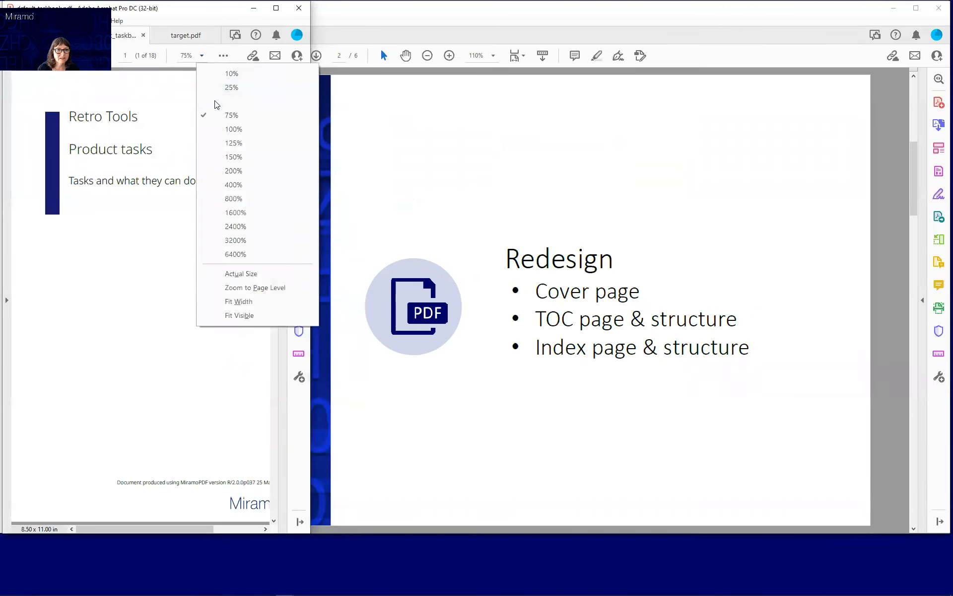
left_click(213, 102)
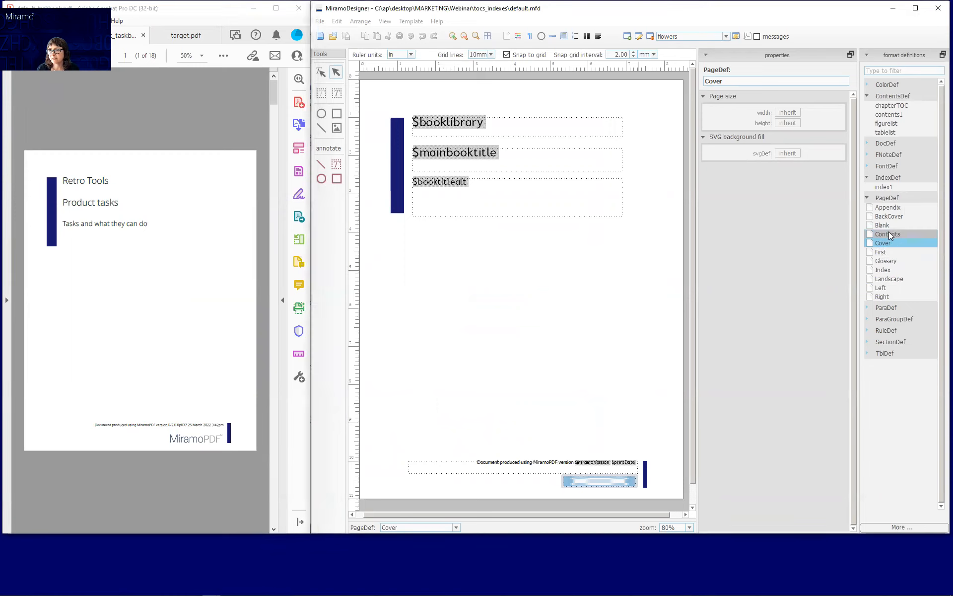
In MiramoDesigner, examine the Contents, Index, First and Cover page definitions and the list of additional format definition types.
left_click(889, 234)
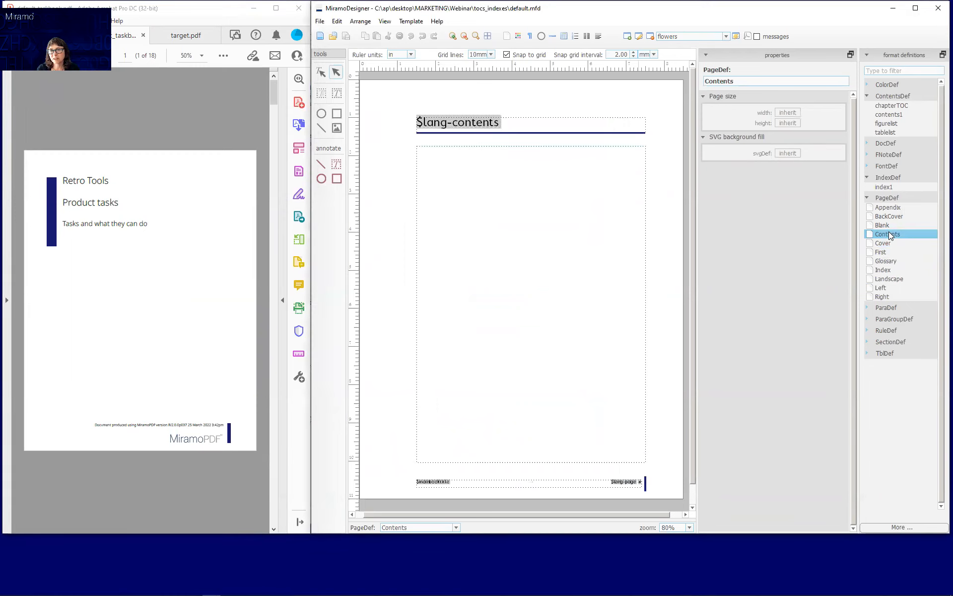
left_click(893, 268)
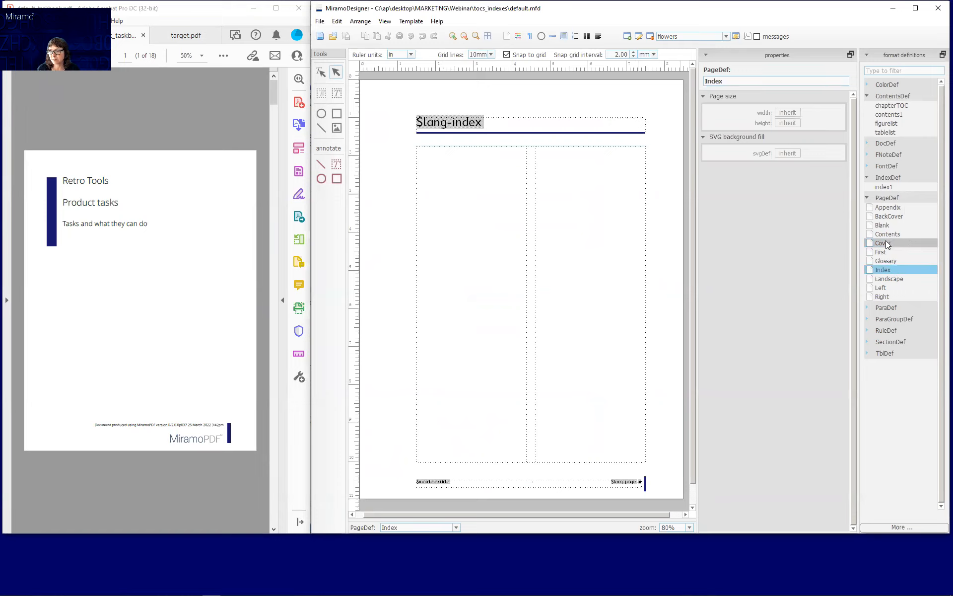
left_click(884, 250)
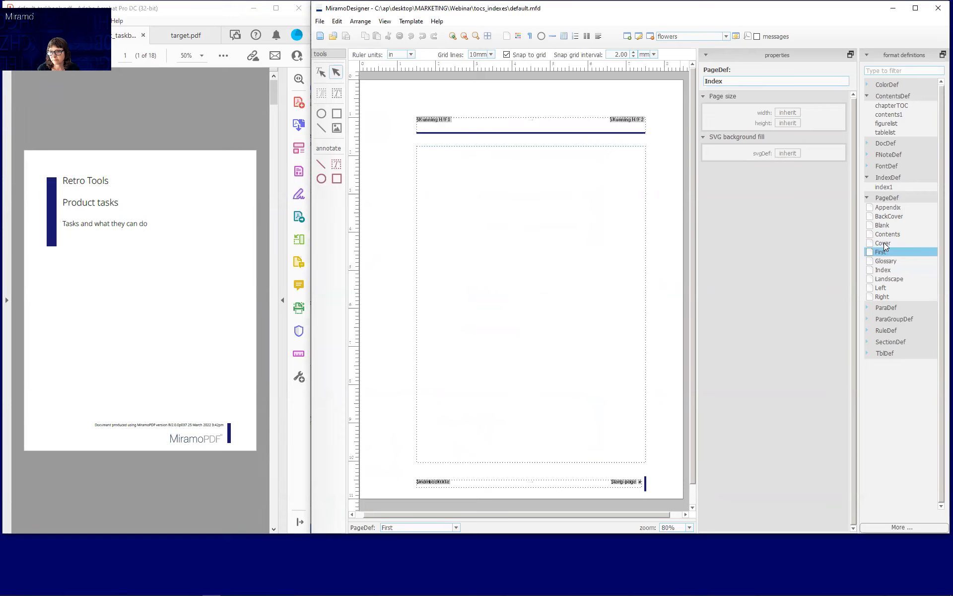
left_click(884, 243)
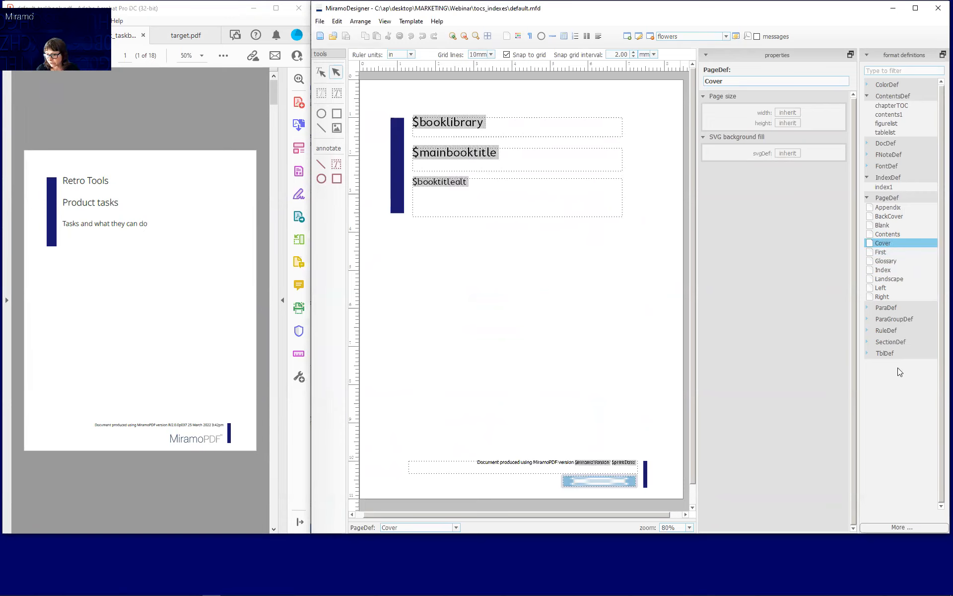
left_click(898, 527)
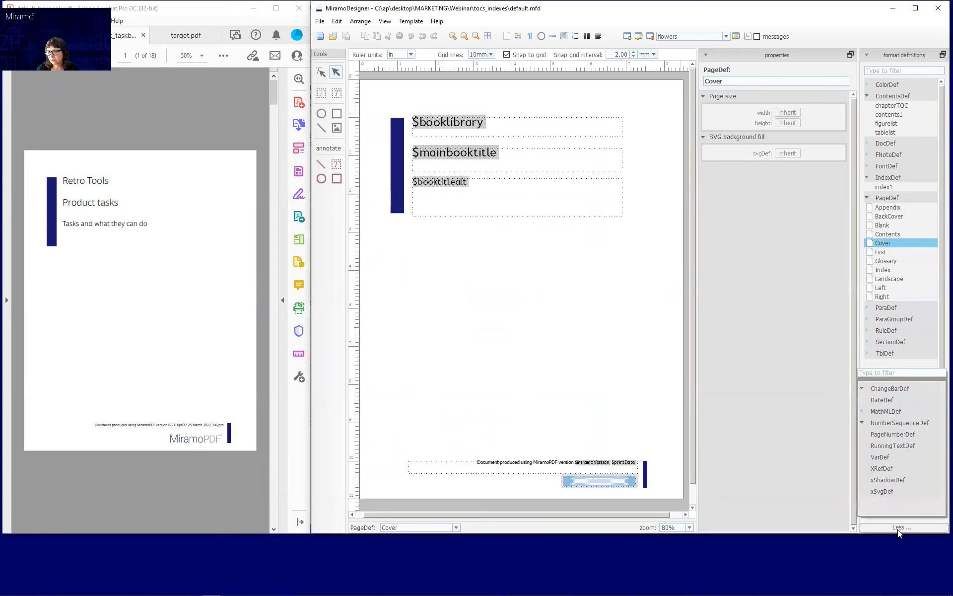
left_click(877, 434)
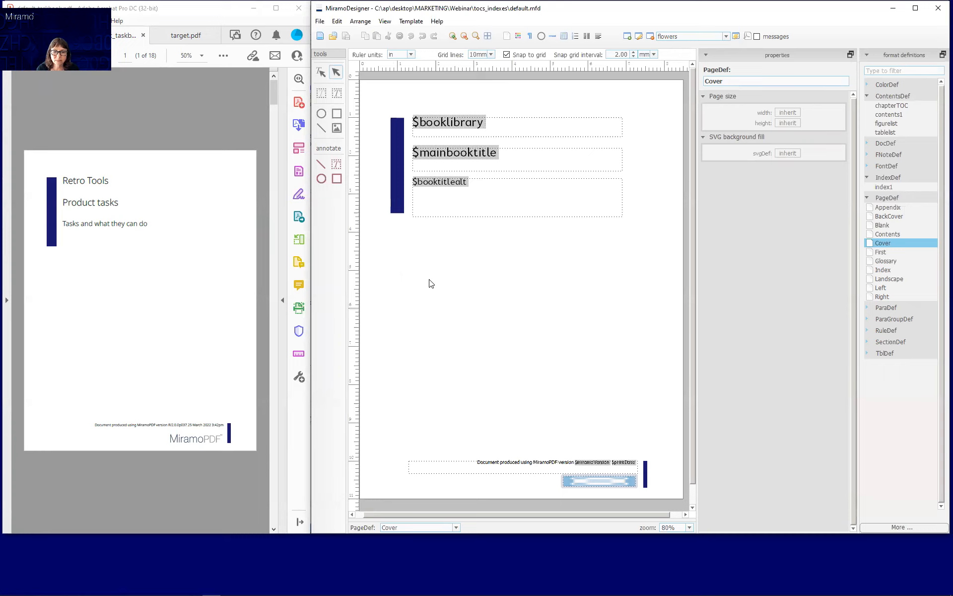
Inspect the line properties of the Cover page's upper vertical bar and compare them with the design in target.pdf.
left_click(400, 149)
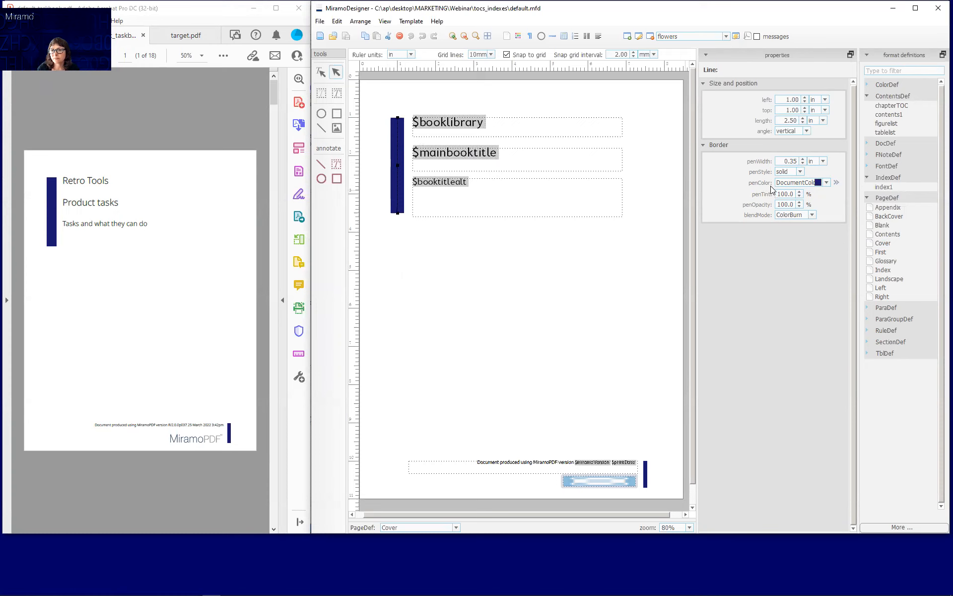
left_click(179, 39)
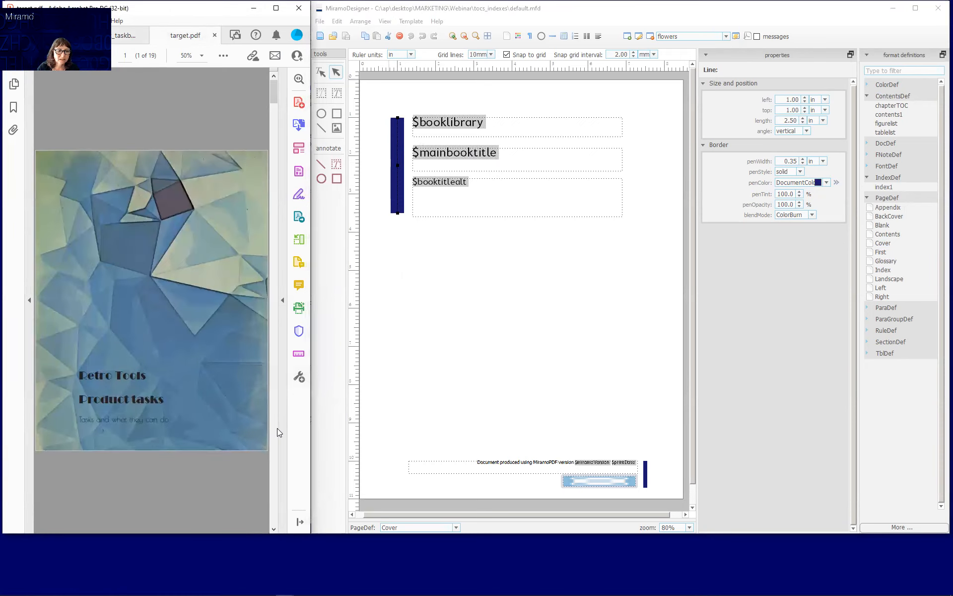
left_click_drag(272, 92, 284, 184)
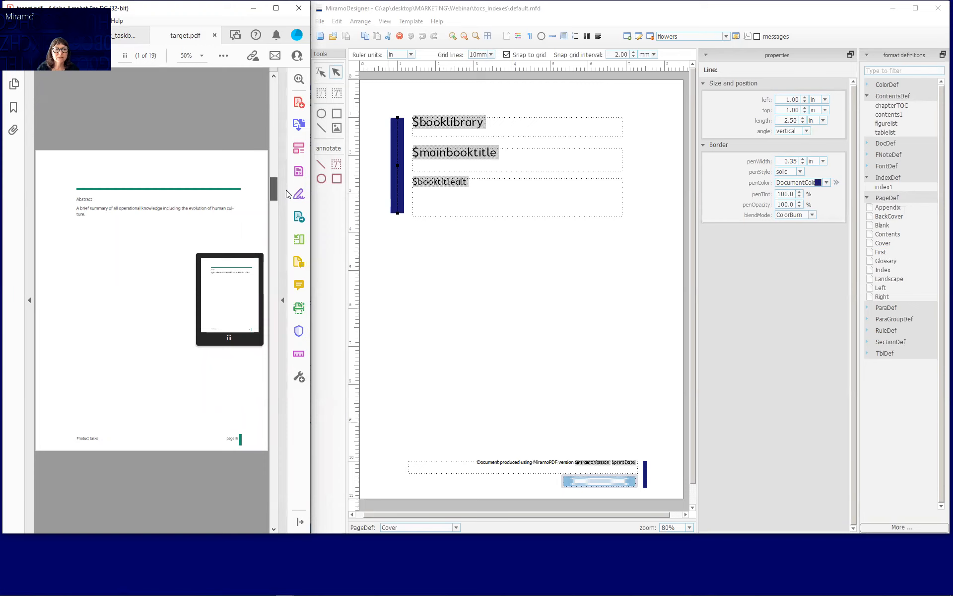
left_click_drag(287, 194, 269, 77)
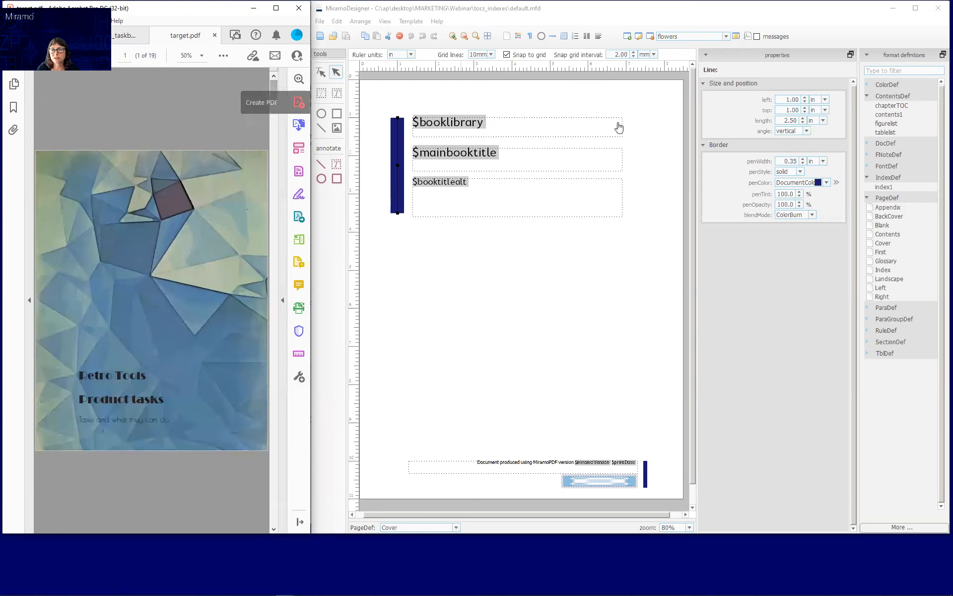
Set the green value of the bar's pen color definition, DocumentColor2, to 125 and apply the change.
left_click(836, 184)
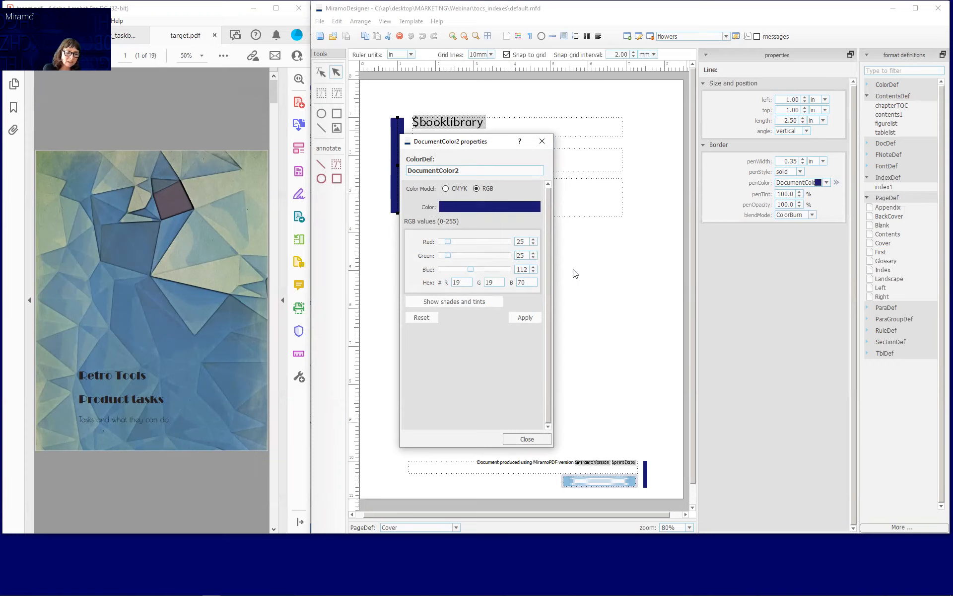
left_click(518, 255)
type("1")
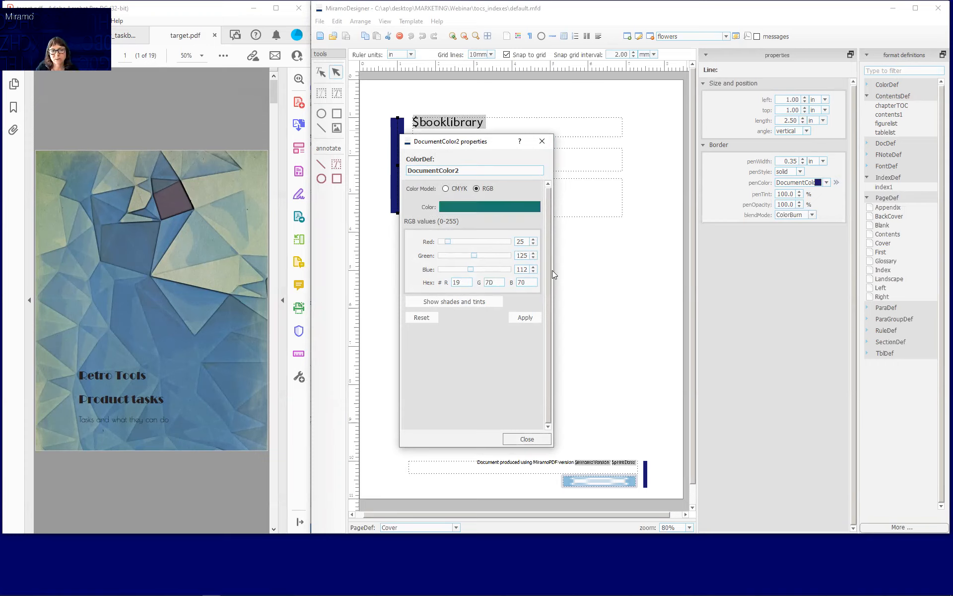
left_click(527, 317)
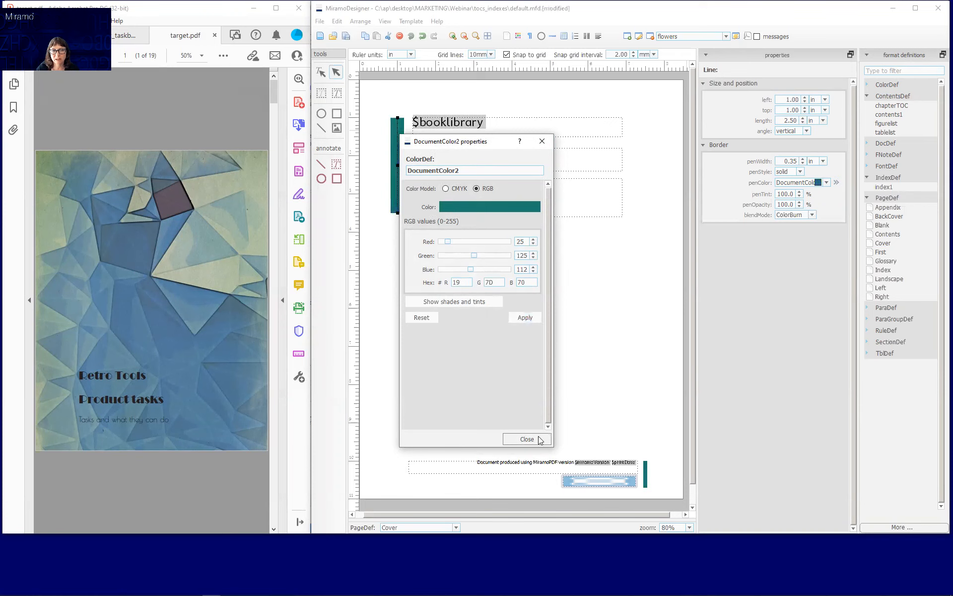
left_click(528, 439)
left_click(437, 291)
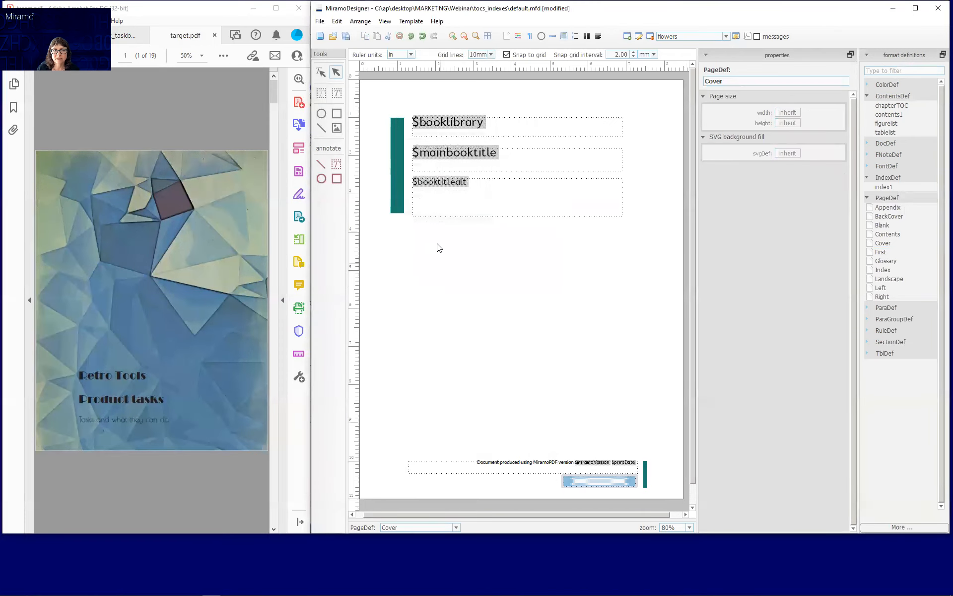
Delete the vertical bar beside the title fields on the Cover page.
left_click(394, 135)
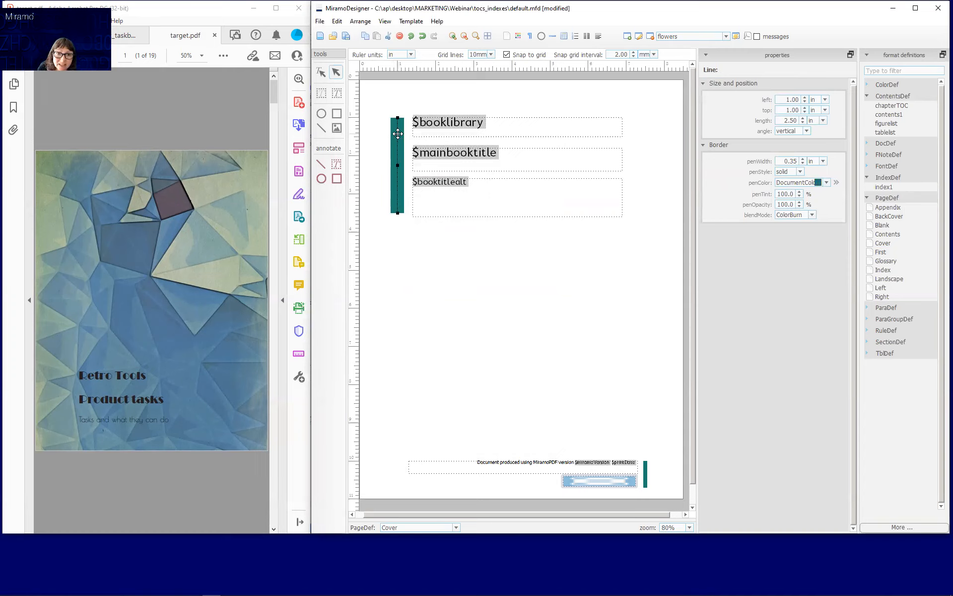
key("Delete")
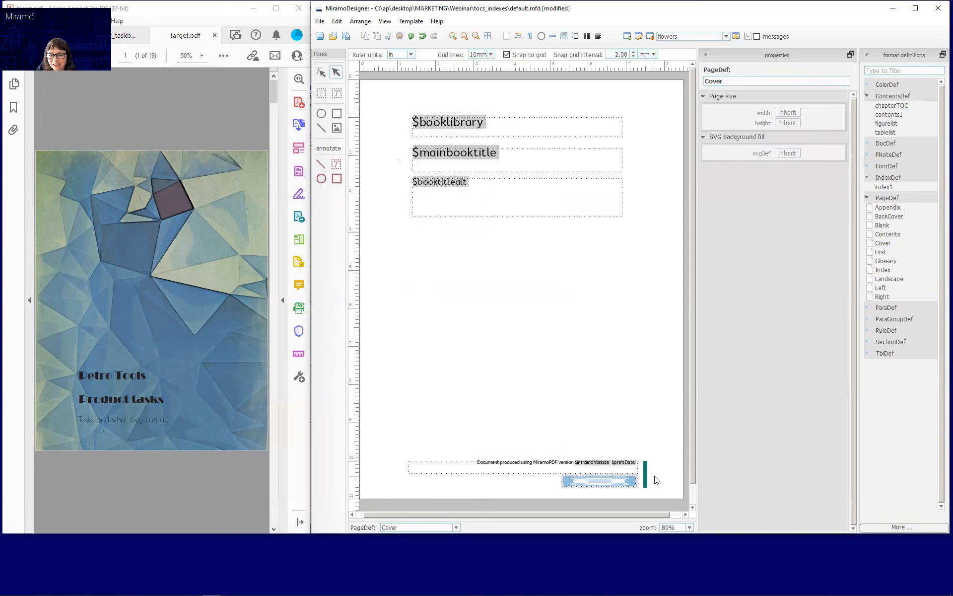
Delete the lower vertical bar, the MiramoPDF version footer text frame and the logo image from the Cover page.
left_click(646, 474)
key("Delete")
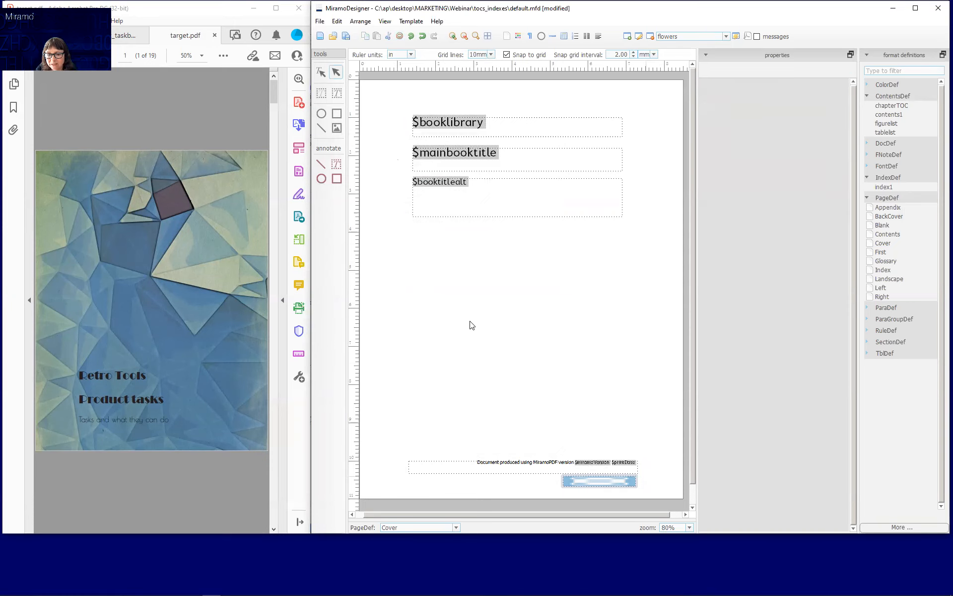
left_click(472, 325)
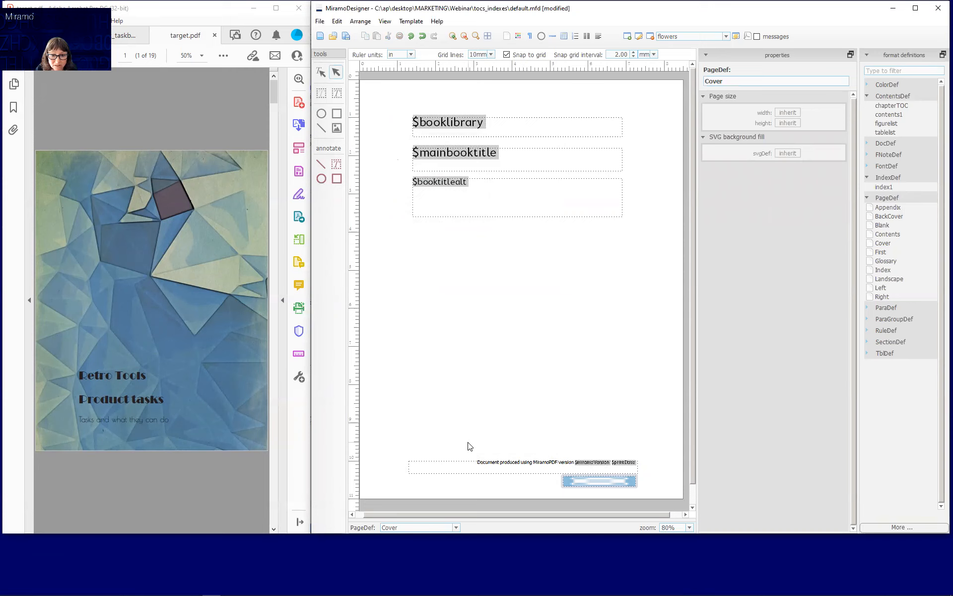
left_click(443, 474)
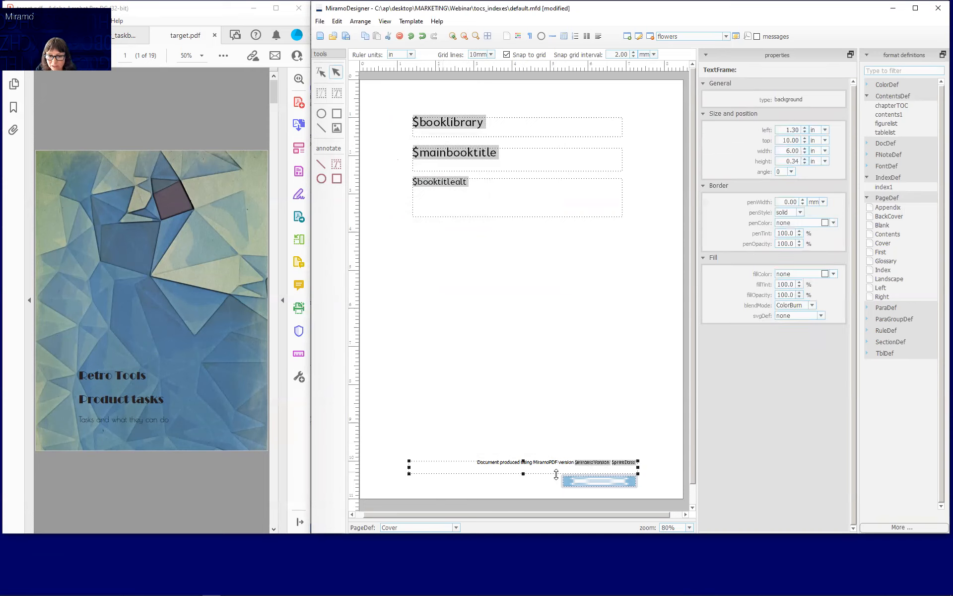
key("Delete")
left_click(583, 481)
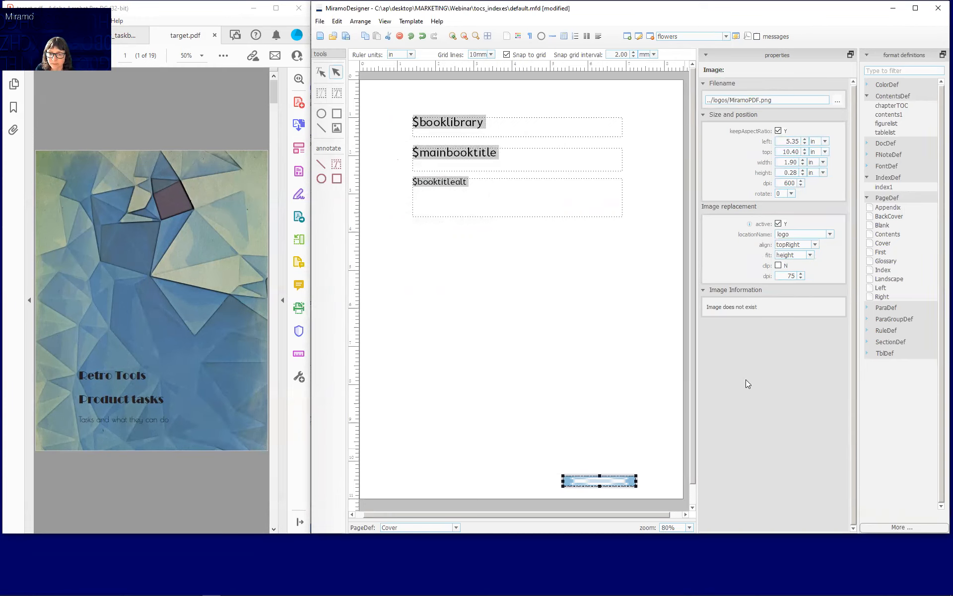
key("Delete")
Move the $booklibrary, $mainbooktitle and $booktitlealt text frames together to the lower part of the Cover page.
left_click_drag(386, 93, 659, 296)
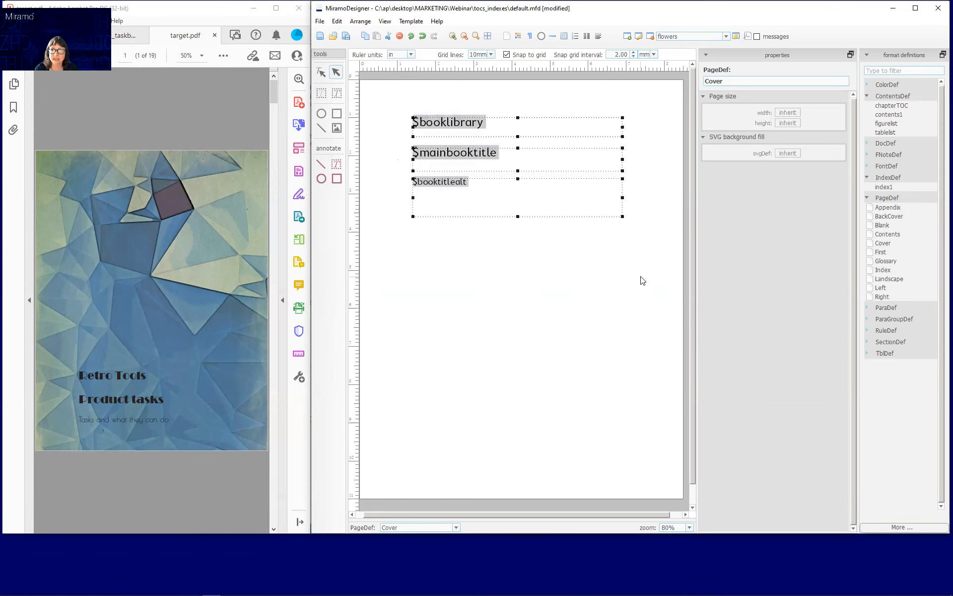
left_click_drag(504, 124, 497, 401)
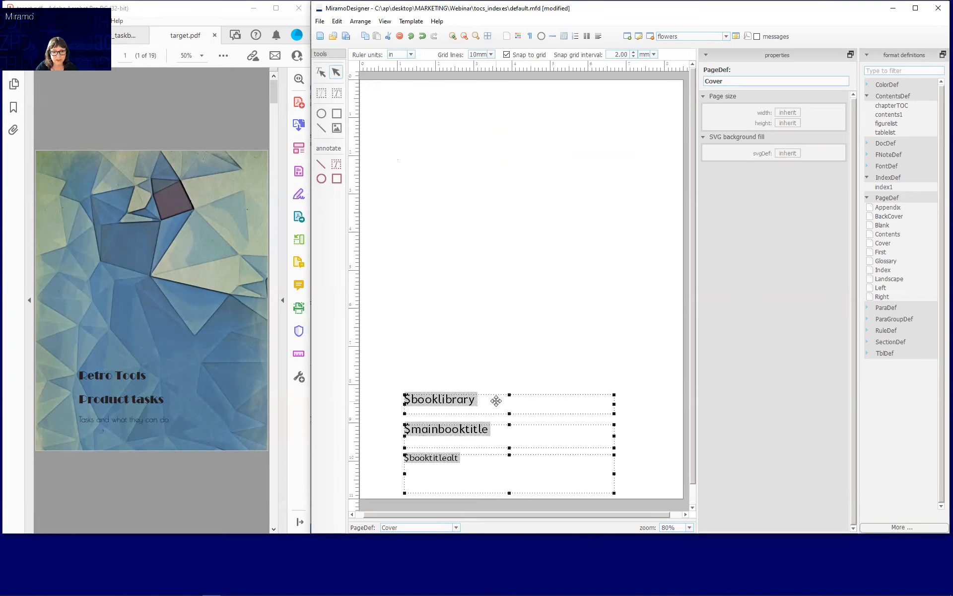
left_click(512, 343)
Check the font of the Retro Tools title in target.pdf and apply the "1. Broadway 30" font format to $booklibrary.
left_click(502, 406)
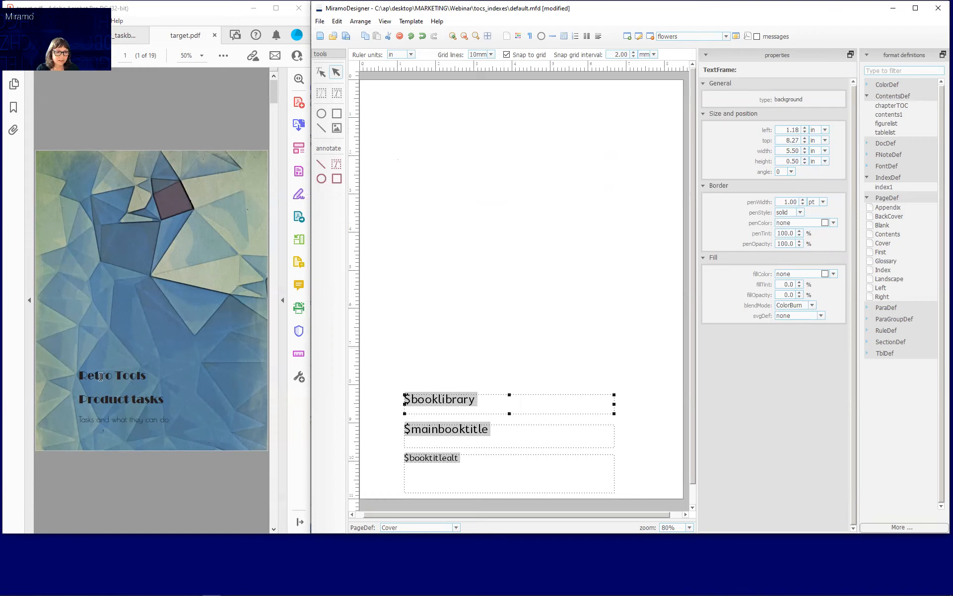
left_click_drag(80, 375, 146, 376)
left_click(216, 358)
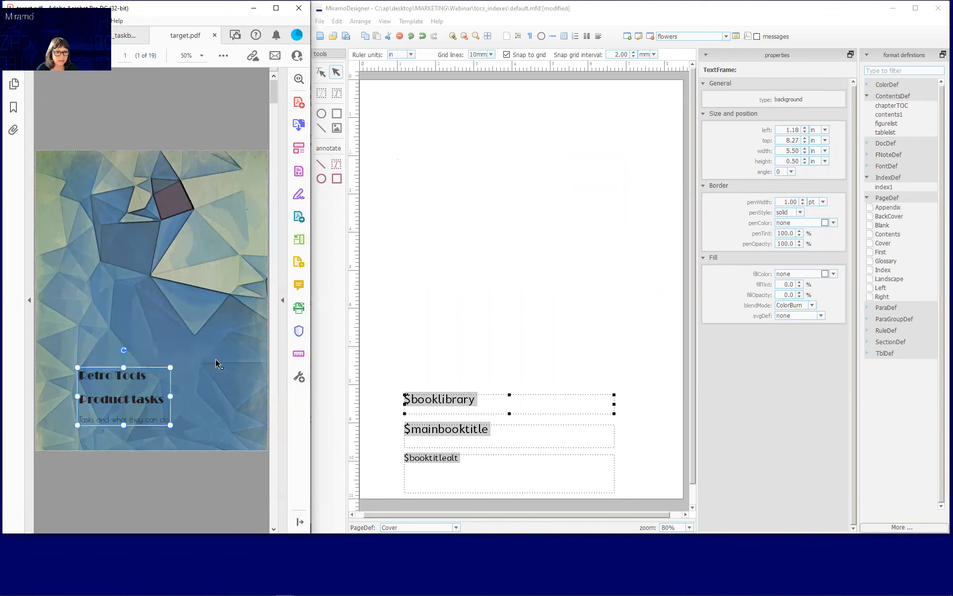
left_click(110, 385)
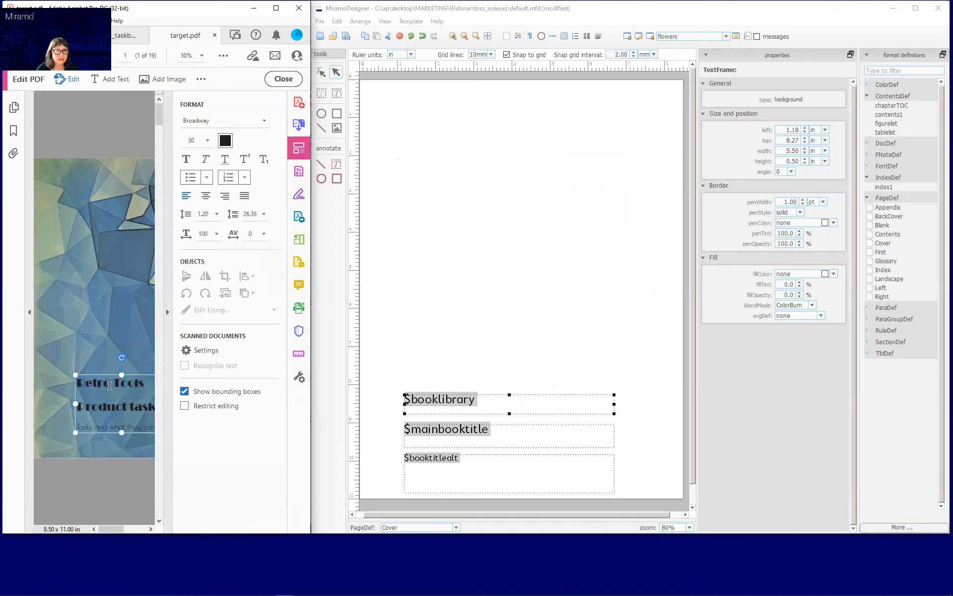
double_click(423, 400)
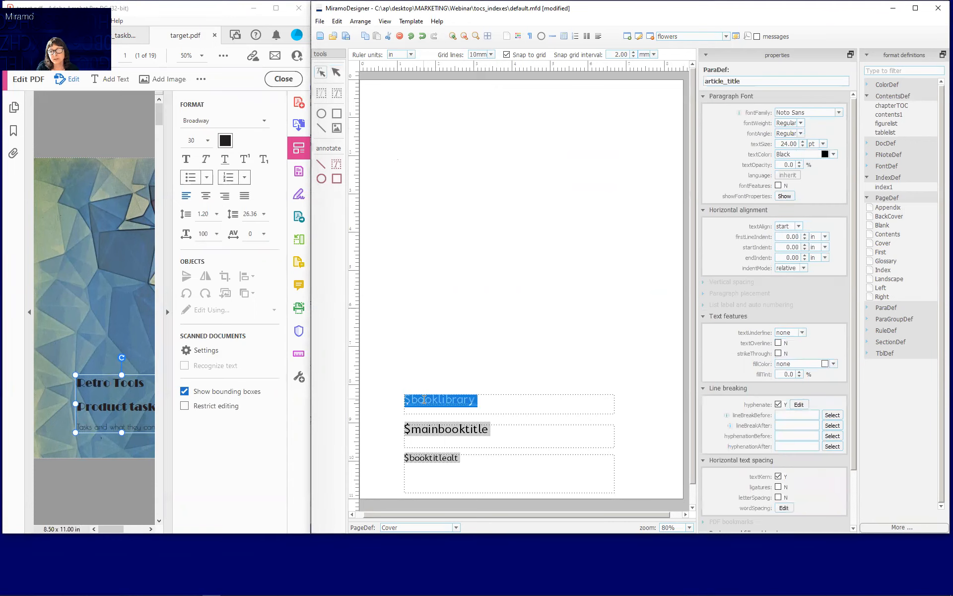
right_click(424, 399)
mouse_move(462, 418)
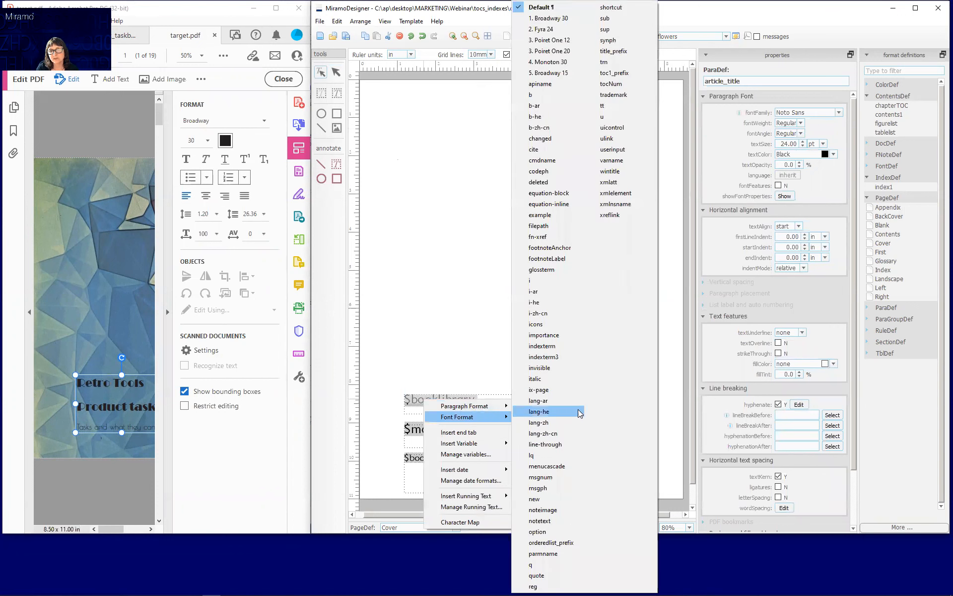
left_click(555, 20)
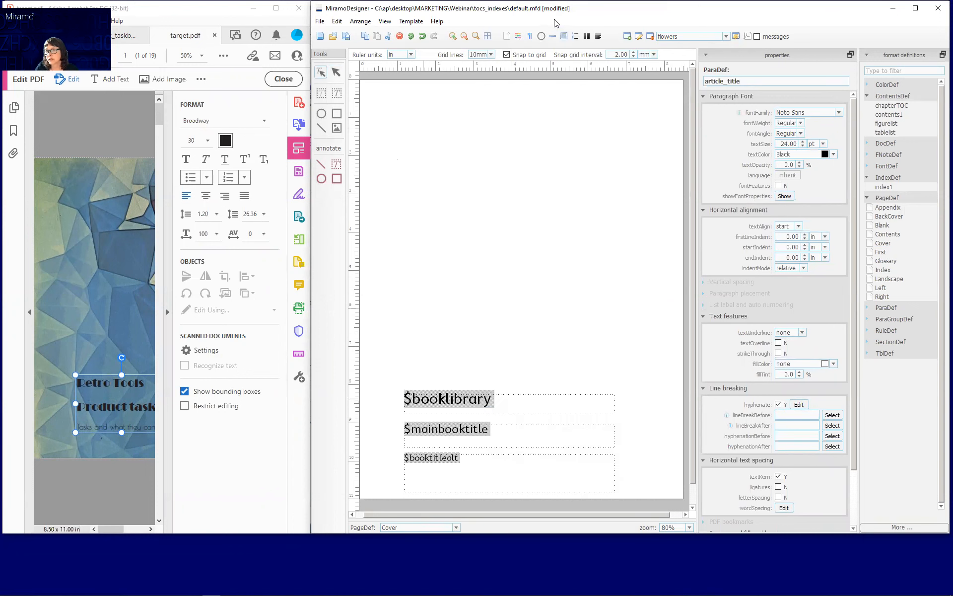
Create a new font definition and override its inherited font family, weight, angle, text size and text color.
double_click(876, 169)
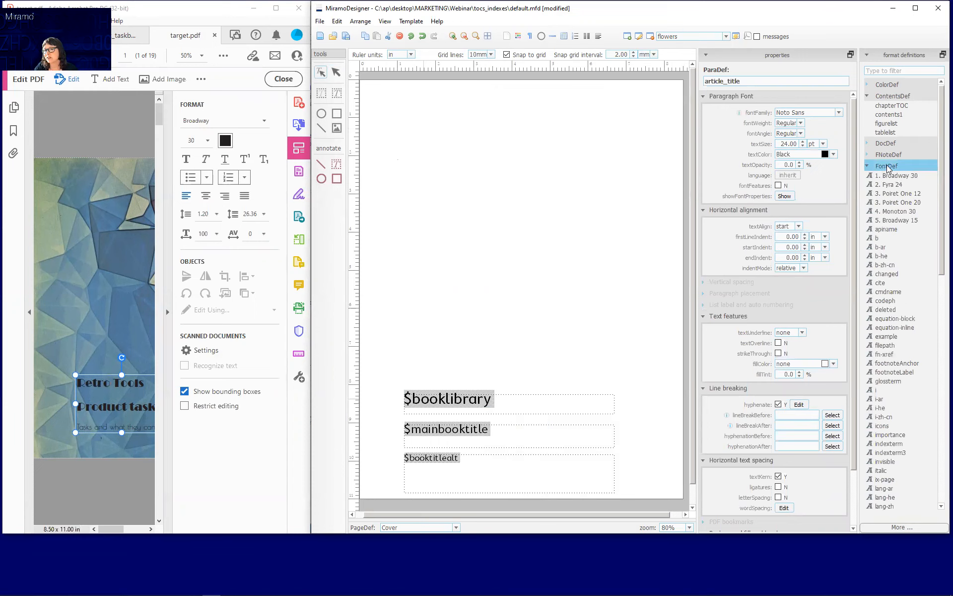
double_click(887, 169)
right_click(887, 169)
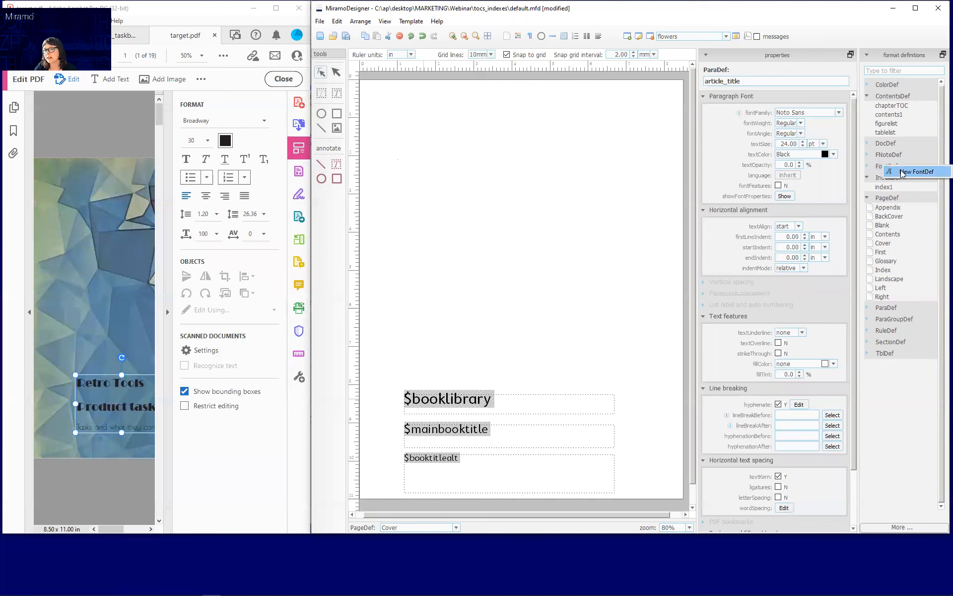
left_click(917, 171)
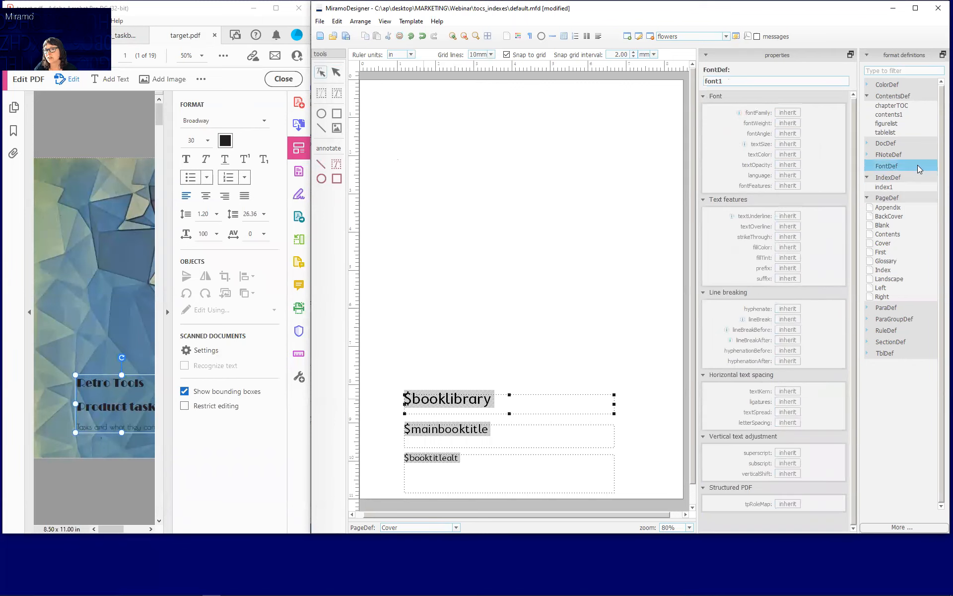
left_click(767, 116)
left_click(763, 123)
left_click(761, 133)
left_click(761, 144)
left_click(757, 156)
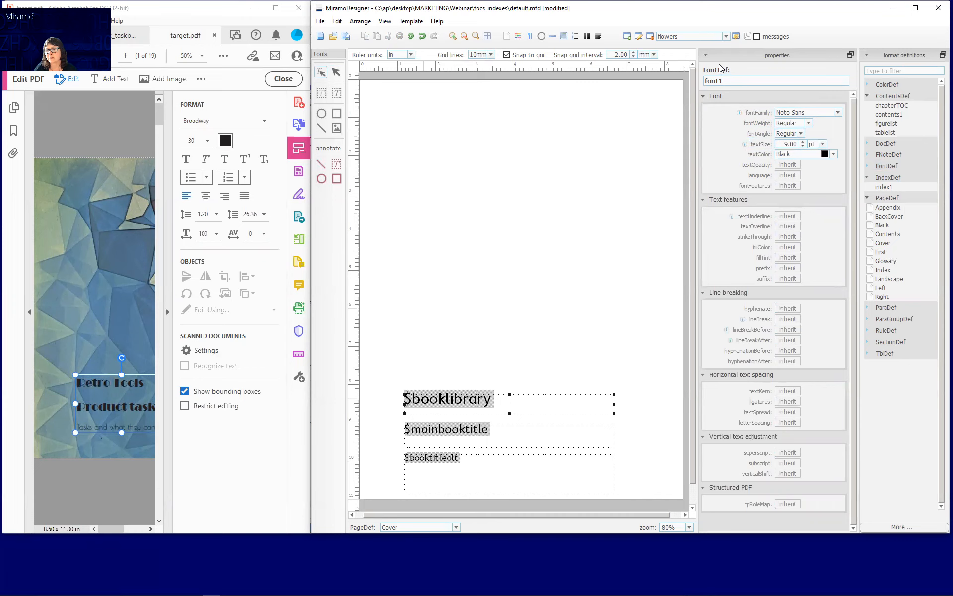
Delete the font1 definition.
left_click(889, 166)
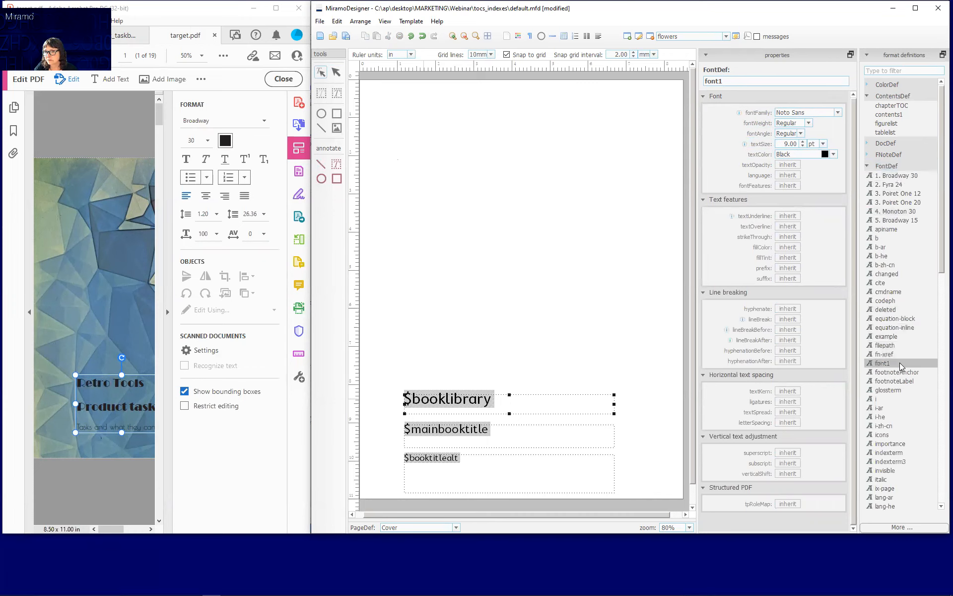
key("Delete")
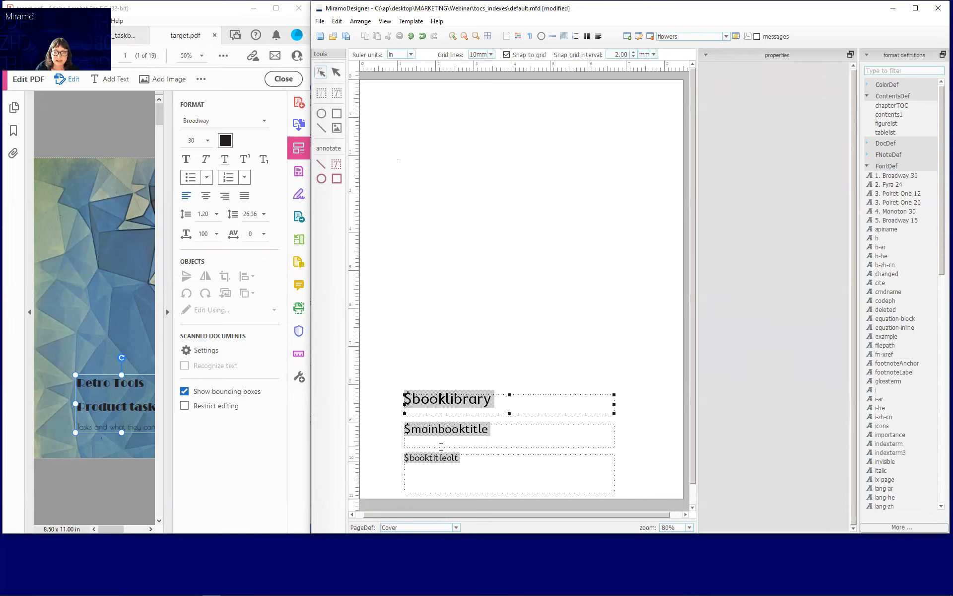
Apply the "1. Broadway 30" font format to the $mainbooktitle variable on the Cover page.
left_click(436, 432)
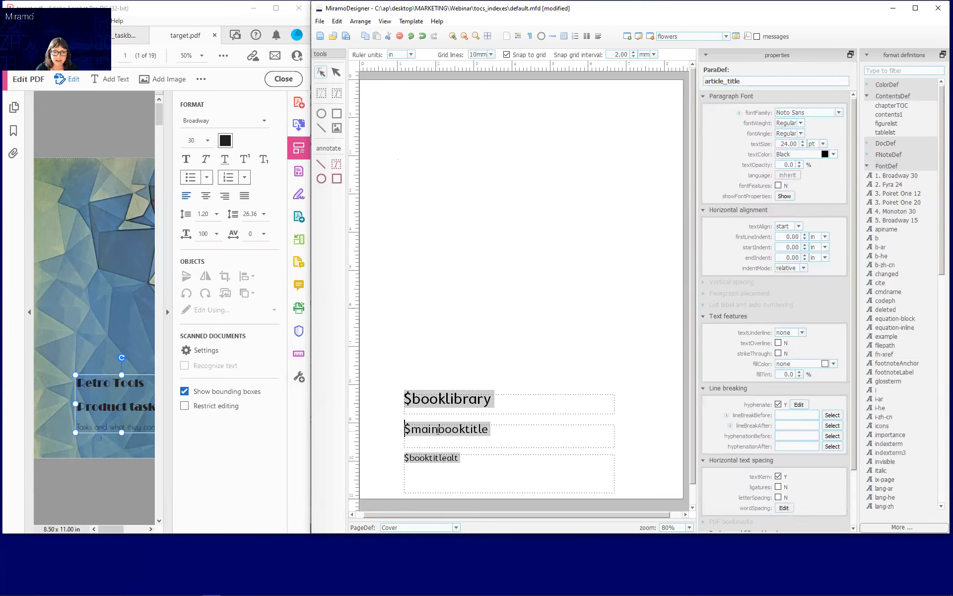
triple_click(423, 430)
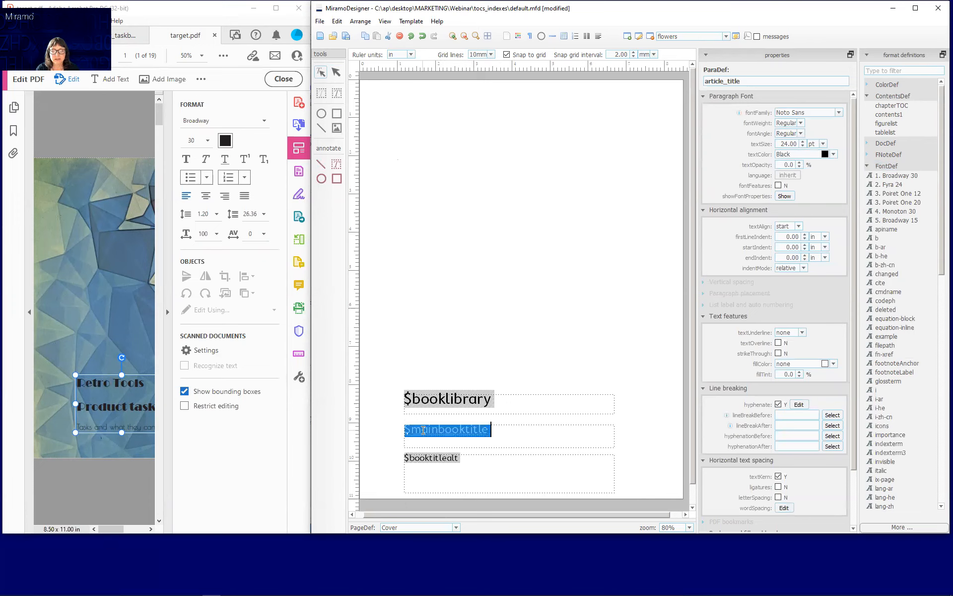
right_click(423, 430)
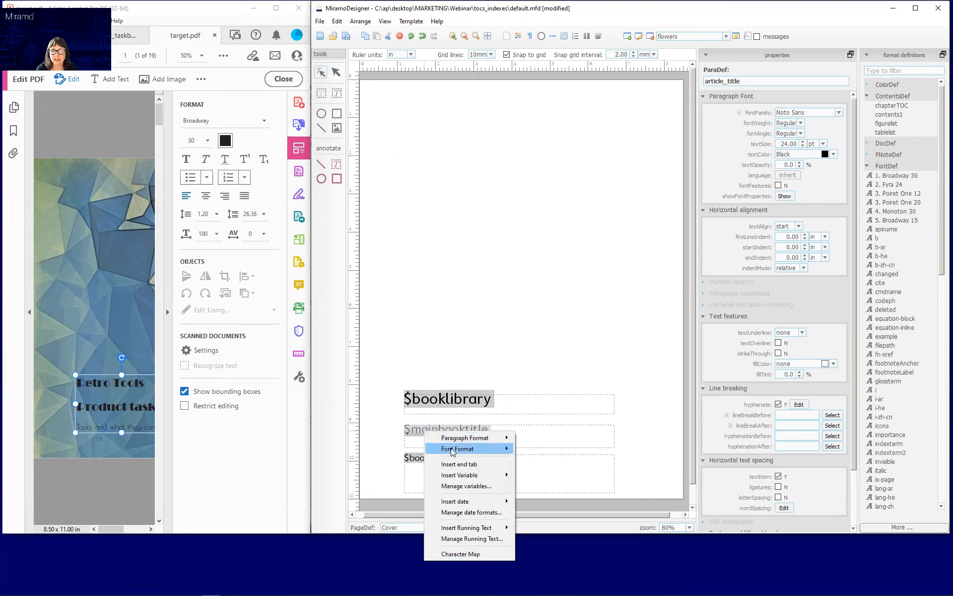
mouse_move(455, 451)
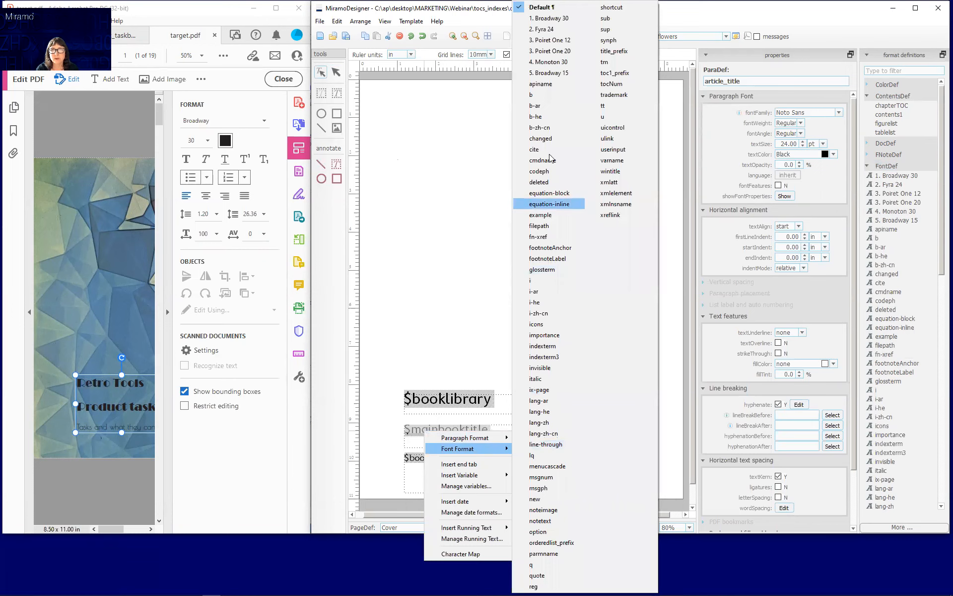
left_click(563, 29)
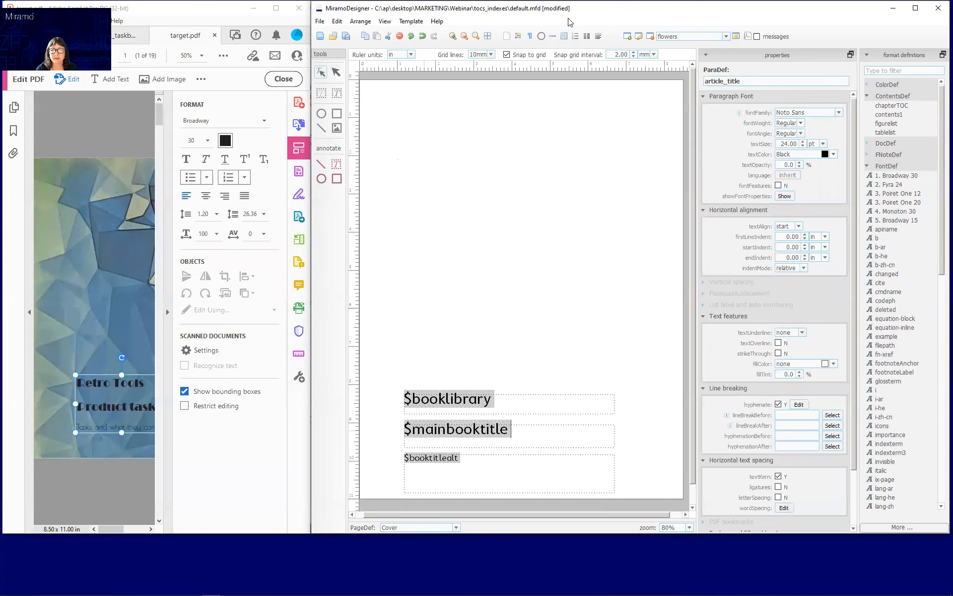
Check the subtitle's font in target.pdf and apply the "3. Poiret One 20" font format to $booktitlealt.
double_click(93, 429)
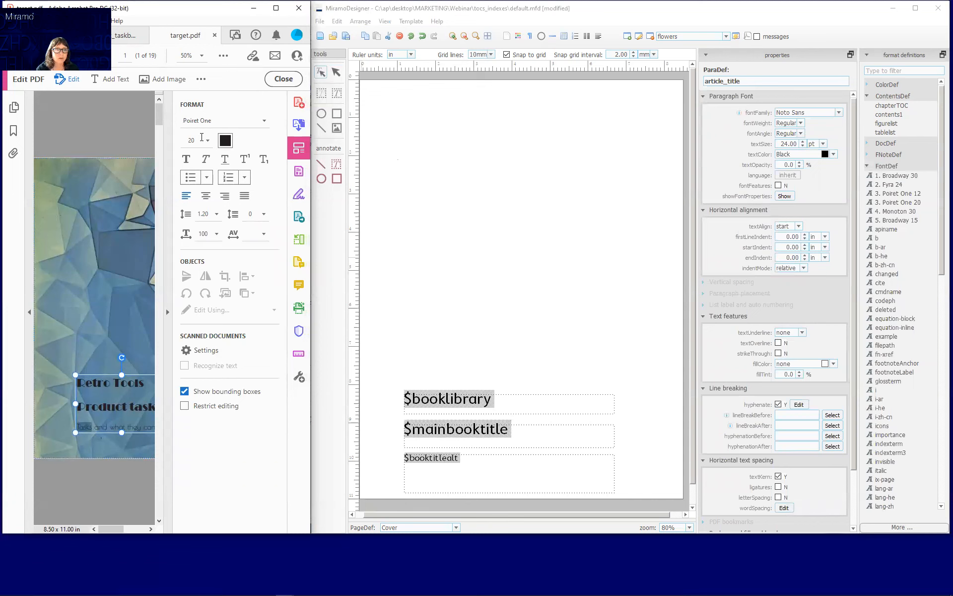
left_click(419, 457)
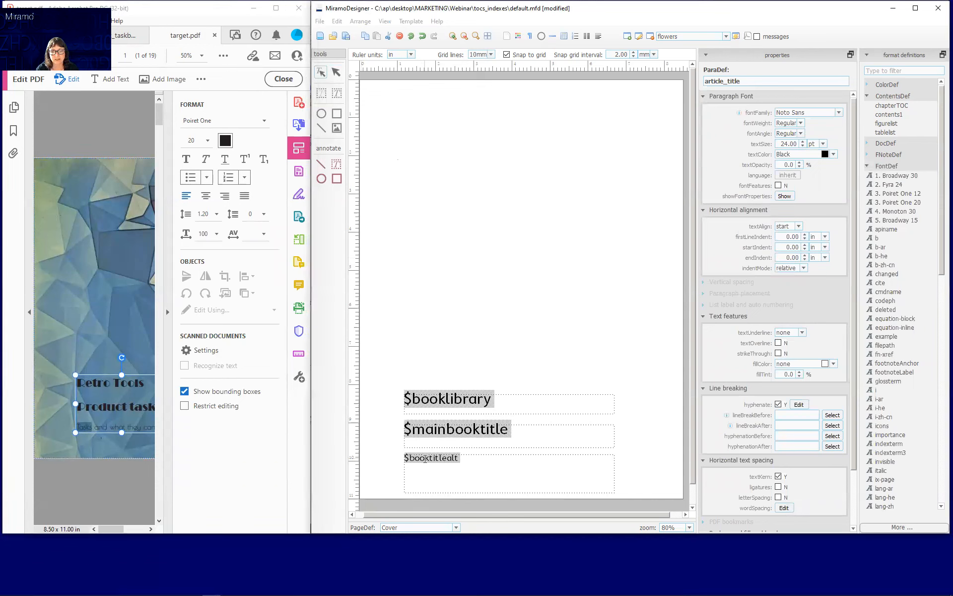
double_click(426, 458)
right_click(426, 459)
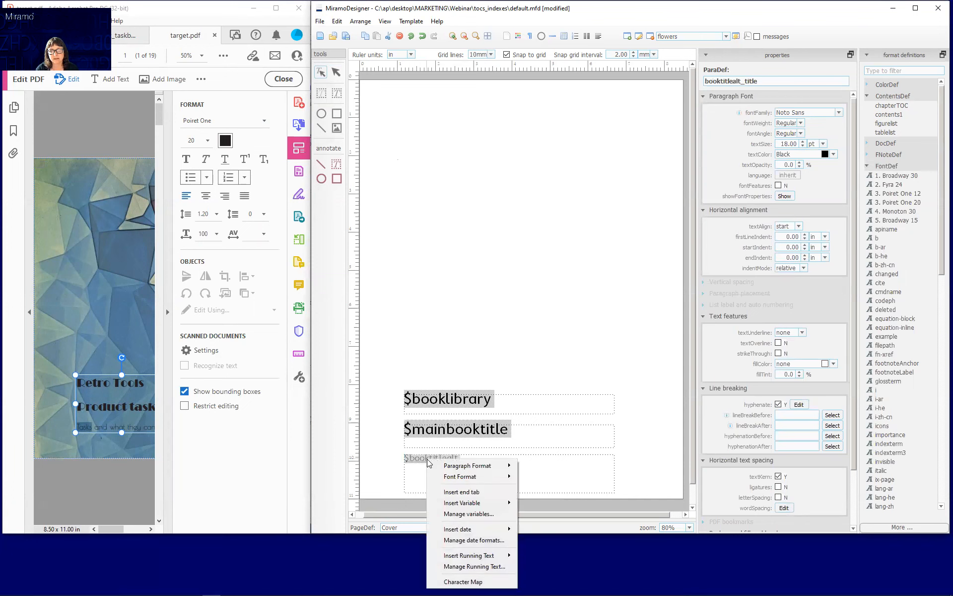
mouse_move(453, 478)
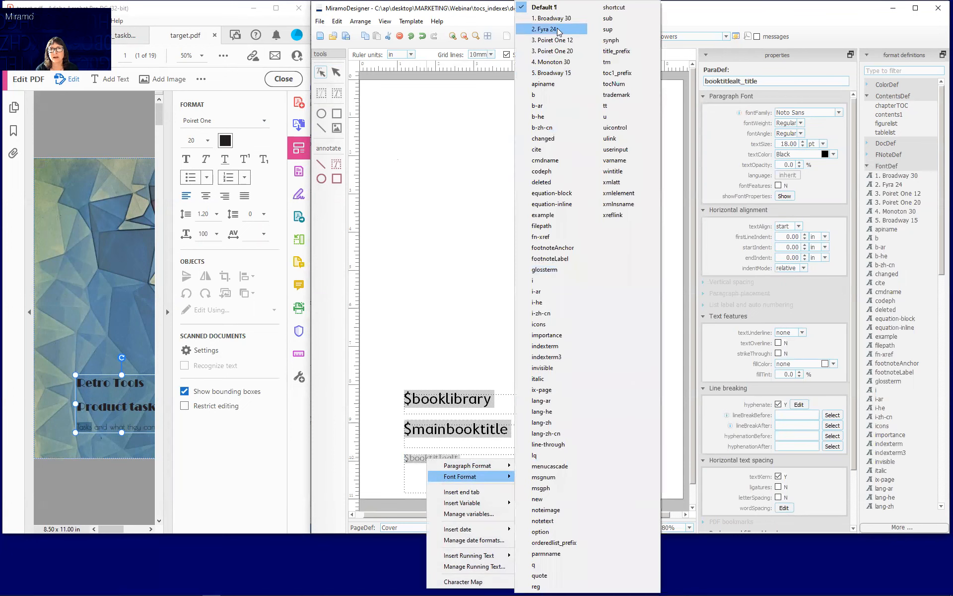
left_click(564, 51)
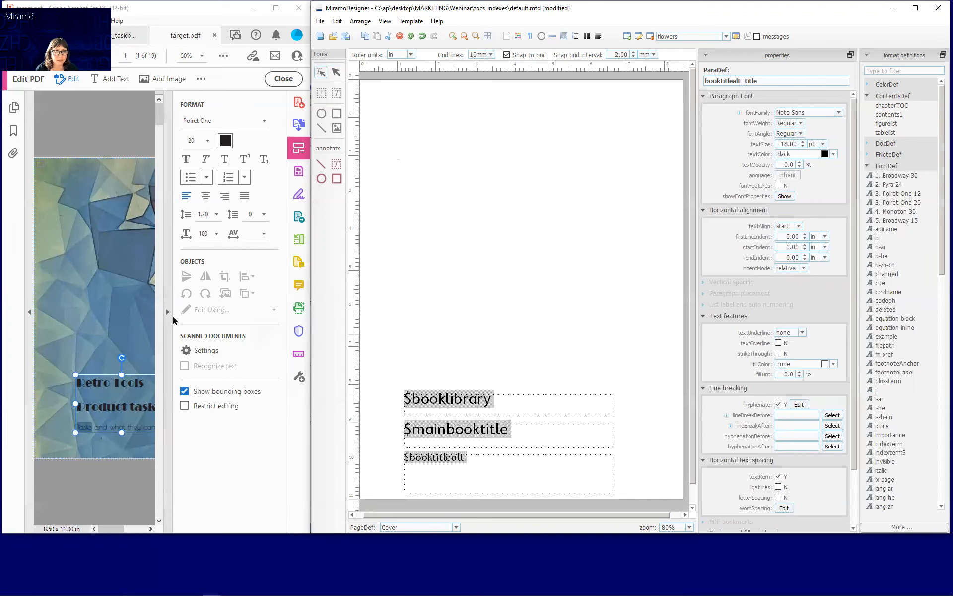
View the full cover in target.pdf and import blue-and-beige-grunge-polygon-letter-background.jpg by reference onto the Cover page.
left_click(165, 312)
left_click(166, 312)
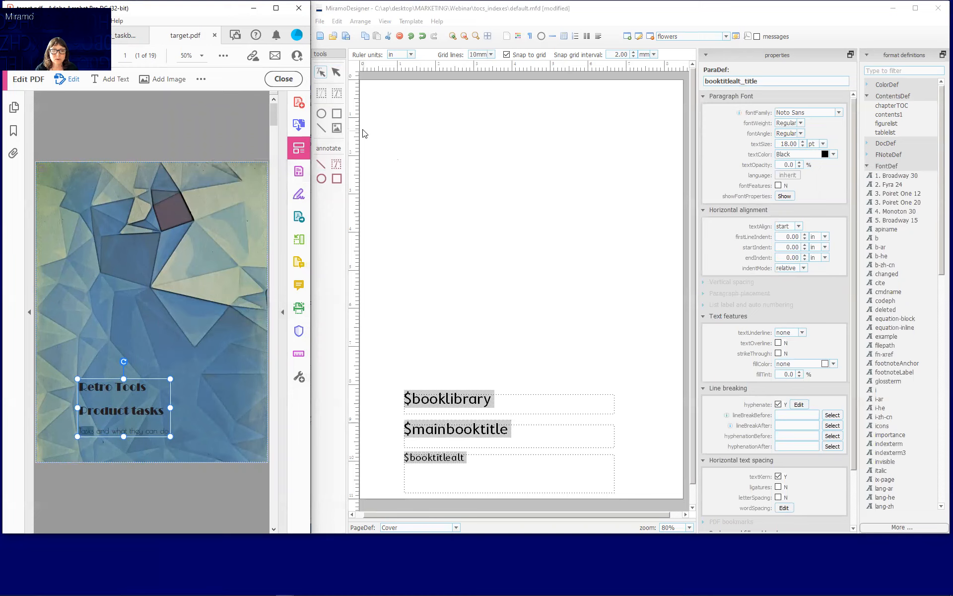
left_click(338, 129)
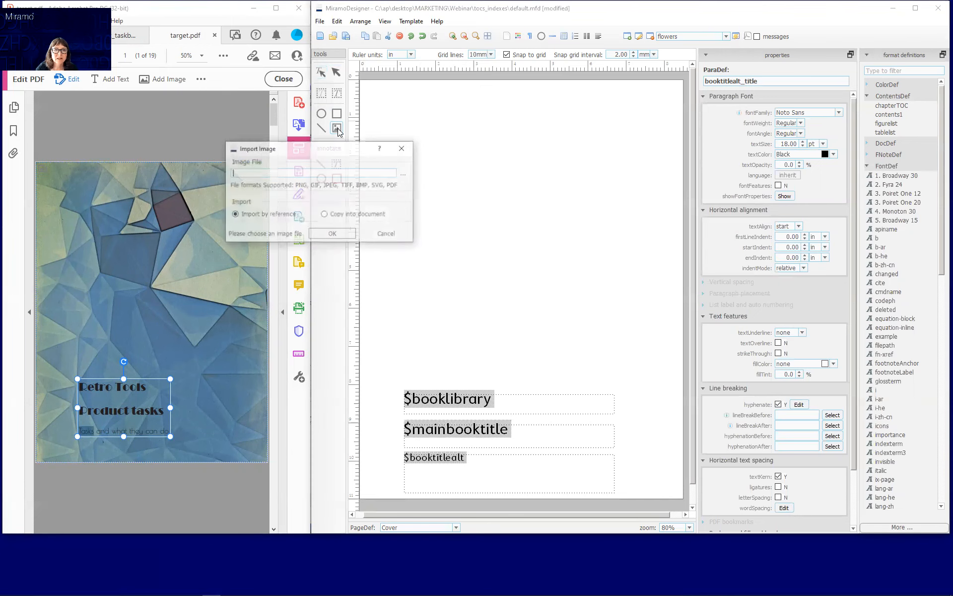
left_click(405, 174)
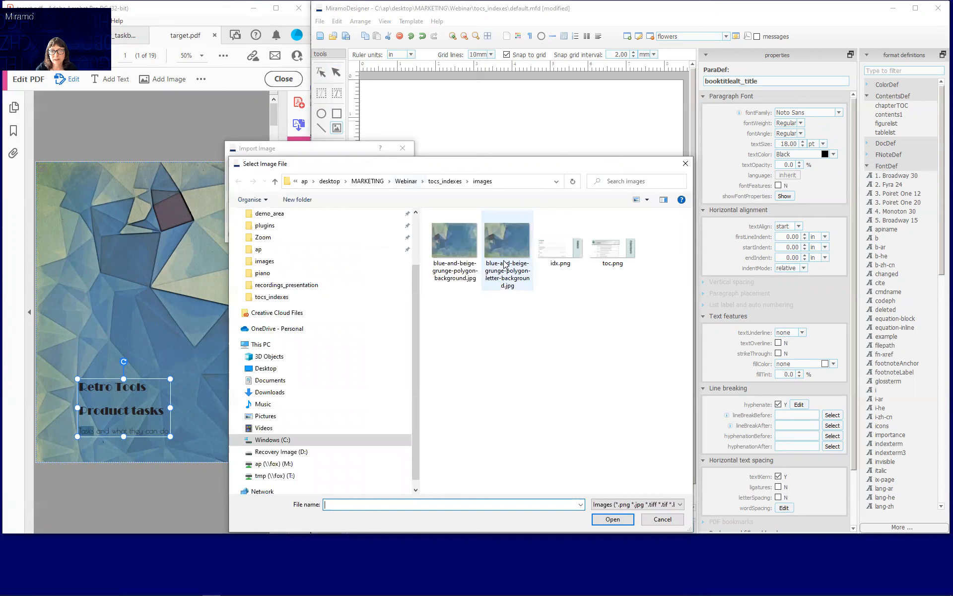
left_click(507, 242)
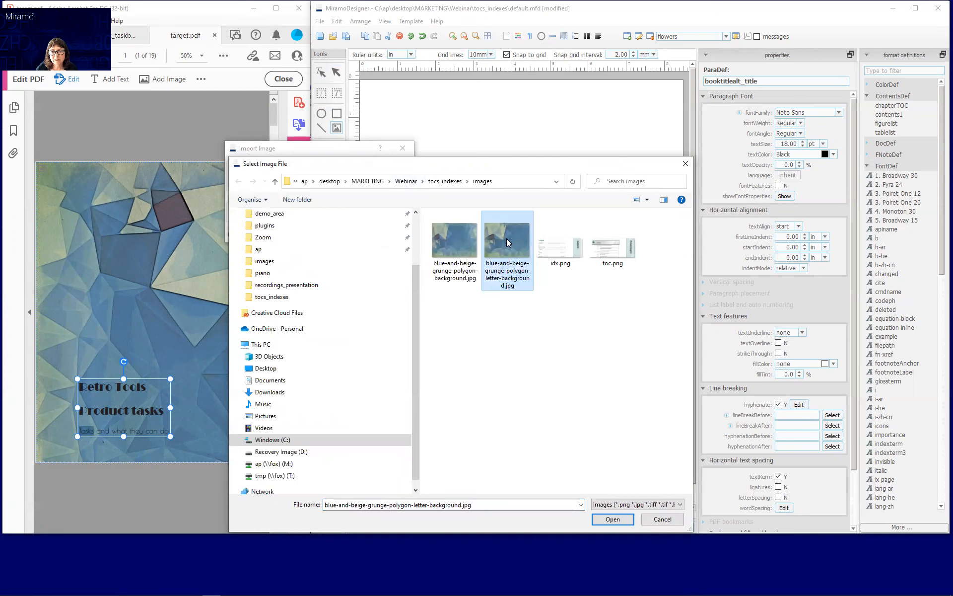
left_click(620, 520)
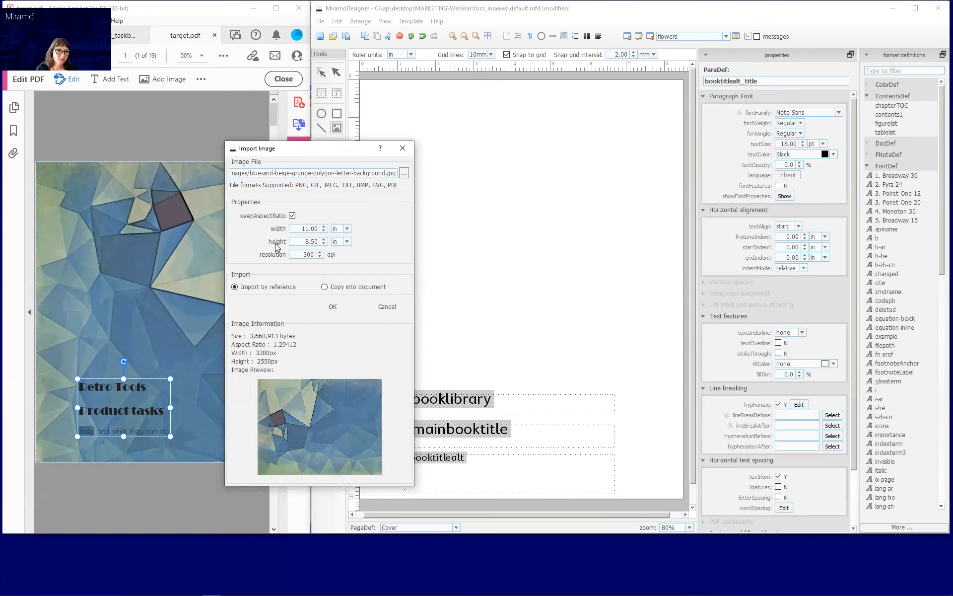
left_click(336, 309)
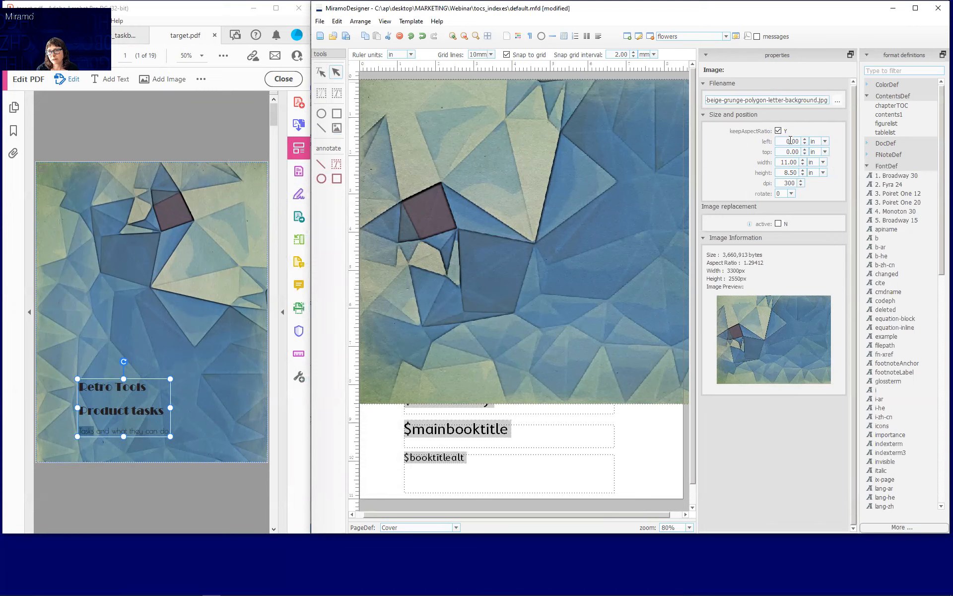
Rotate the imported cover background image by 90 degrees.
left_click(792, 194)
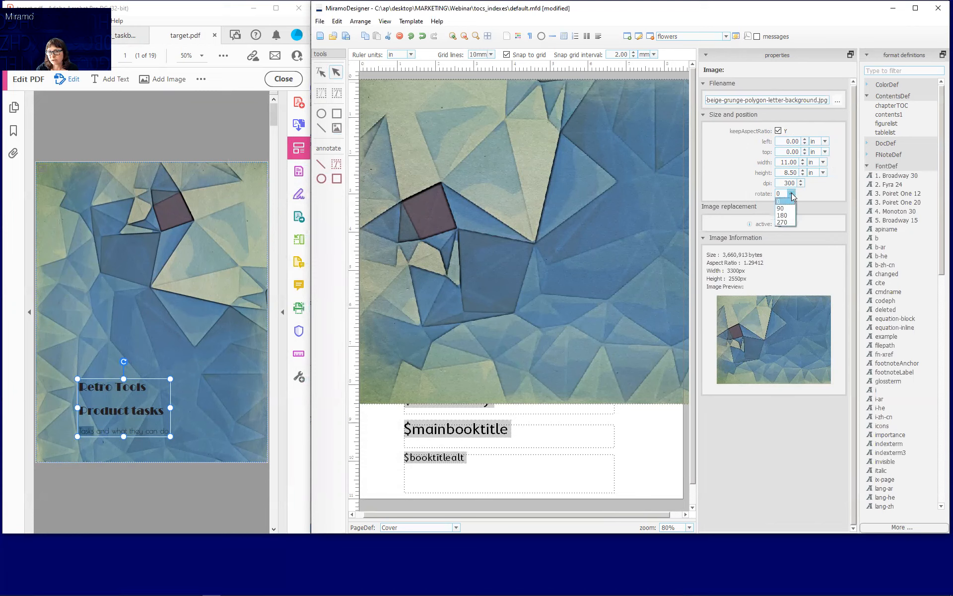
left_click(785, 208)
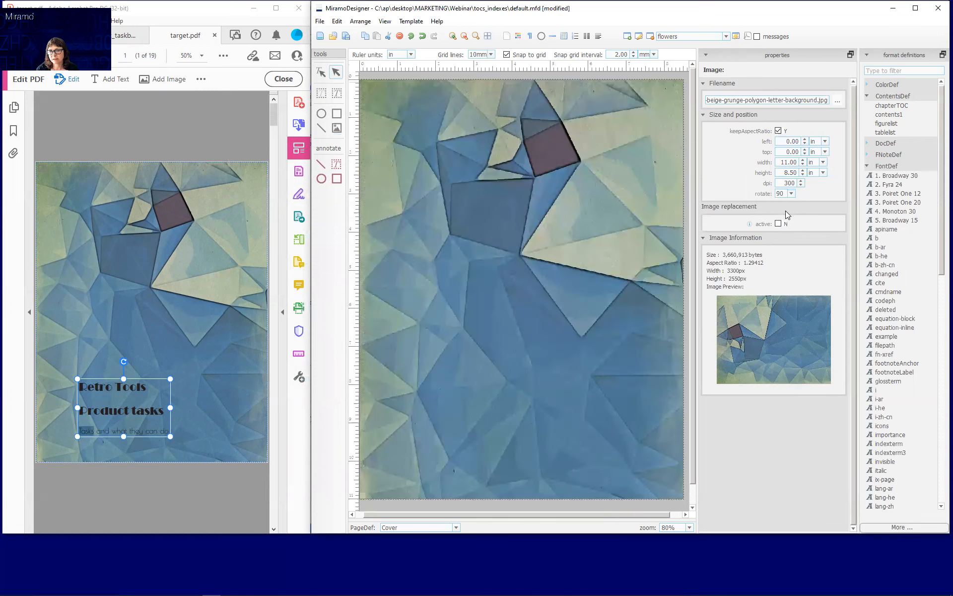
right_click(495, 151)
left_click(402, 125)
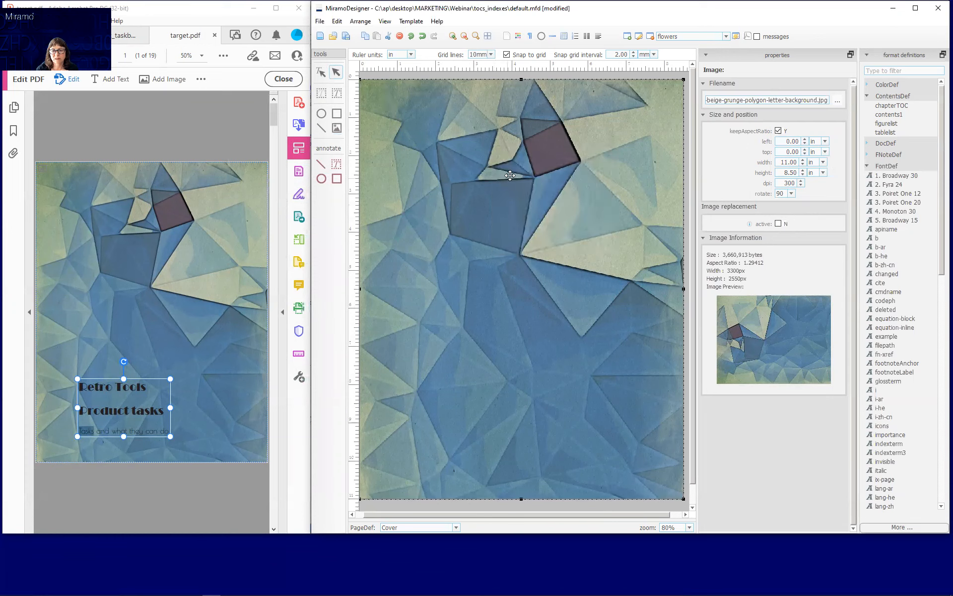
Send the background image behind the cover's text frames and save the template.
right_click(517, 146)
left_click(553, 203)
left_click(347, 37)
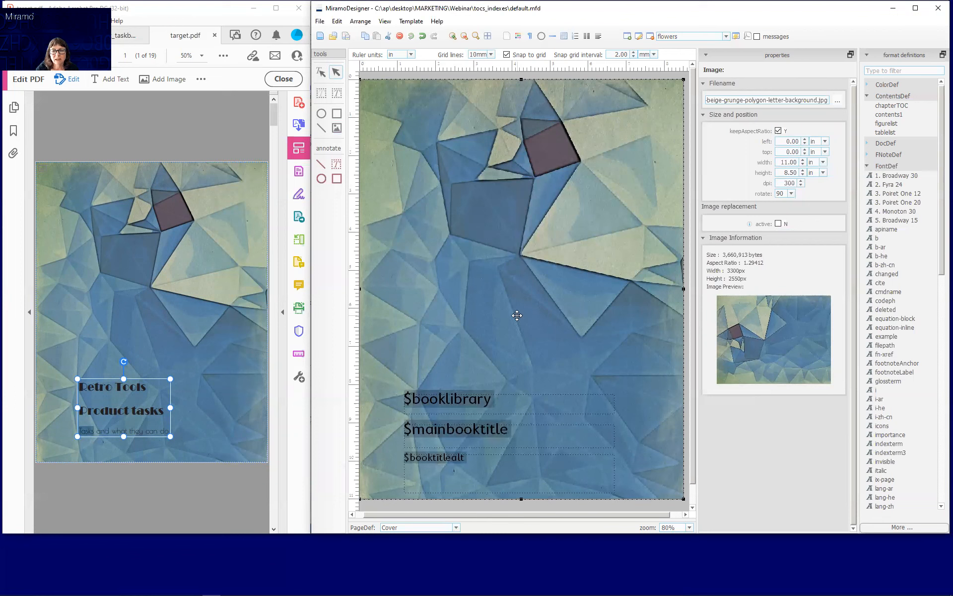
Open the Contents page definition and examine the contents page with its tinted side band in target.pdf.
left_click(868, 167)
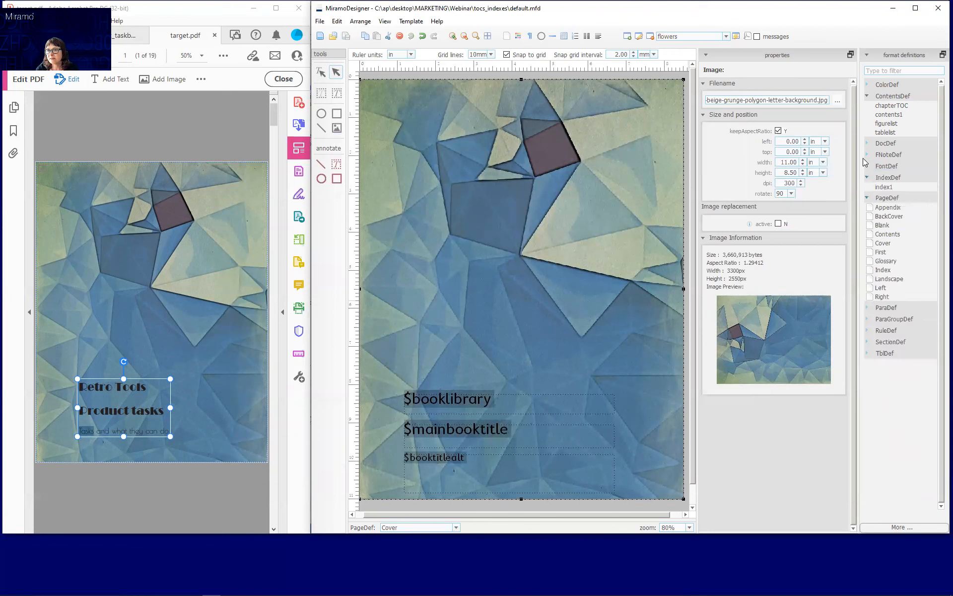
left_click(888, 234)
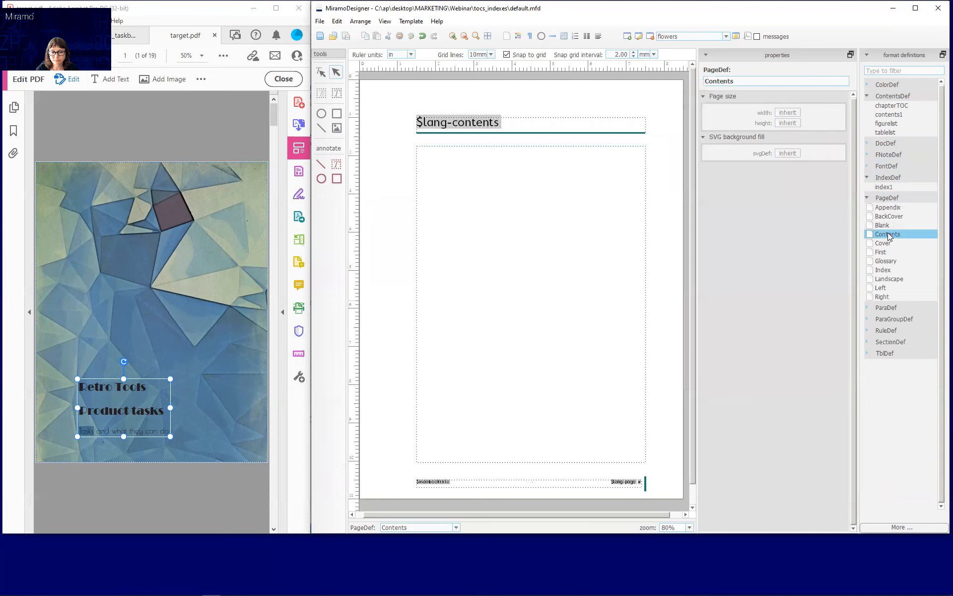
left_click(273, 409)
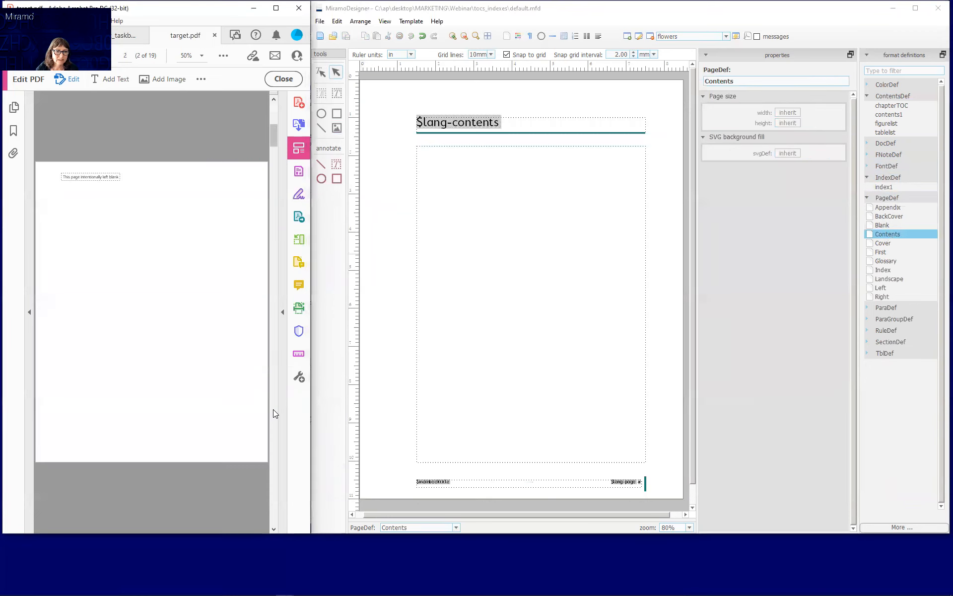
left_click(273, 409)
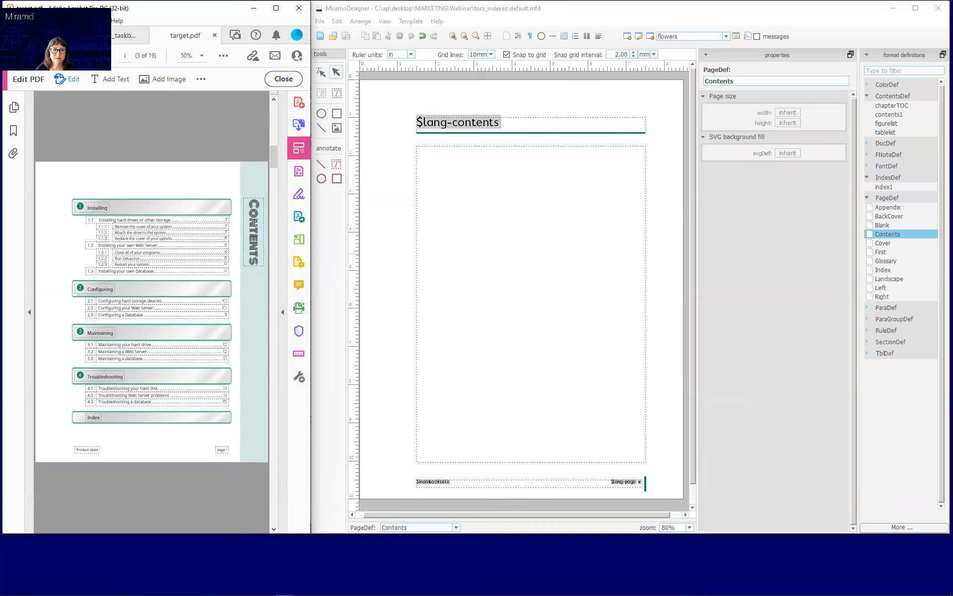
left_click(245, 169)
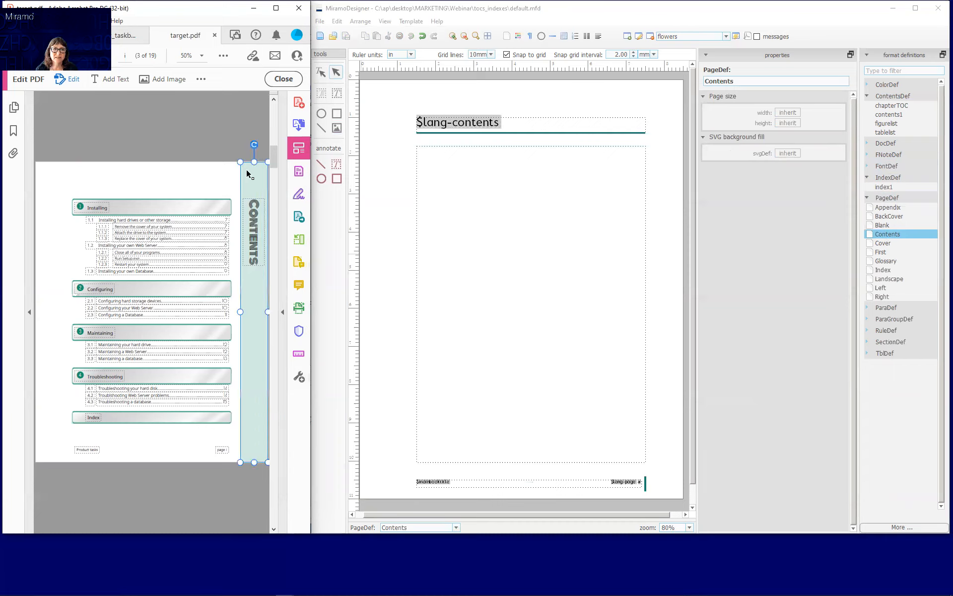
Draw a full-height rectangle about 26 mm wide and 279 mm high along the Contents page's right edge.
left_click(491, 90)
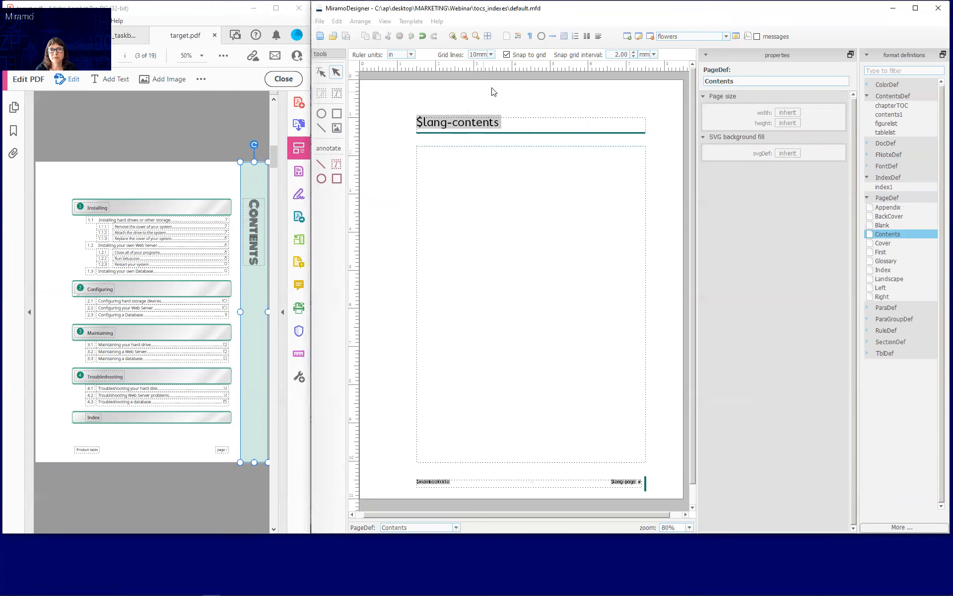
left_click(337, 113)
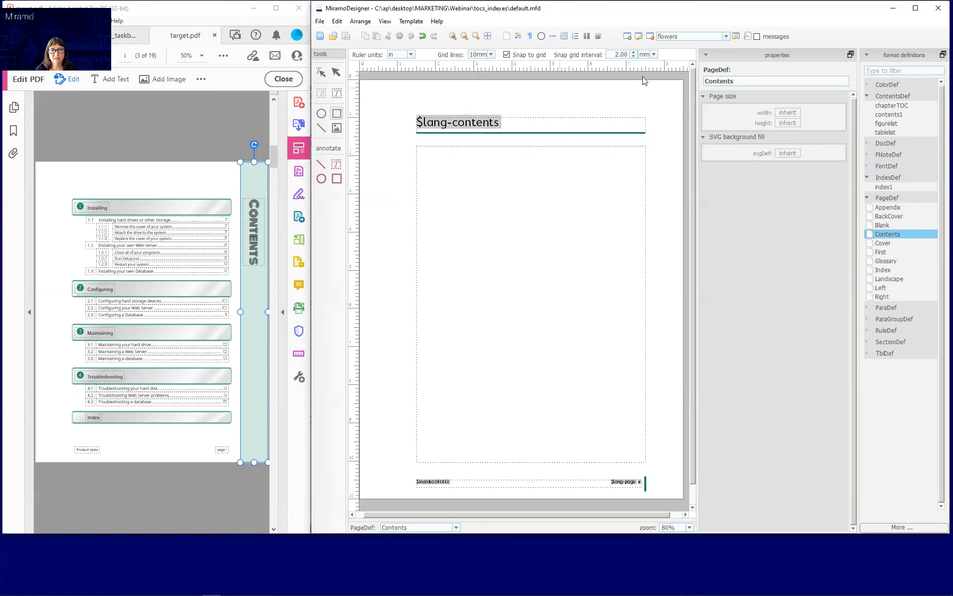
left_click_drag(646, 84, 683, 497)
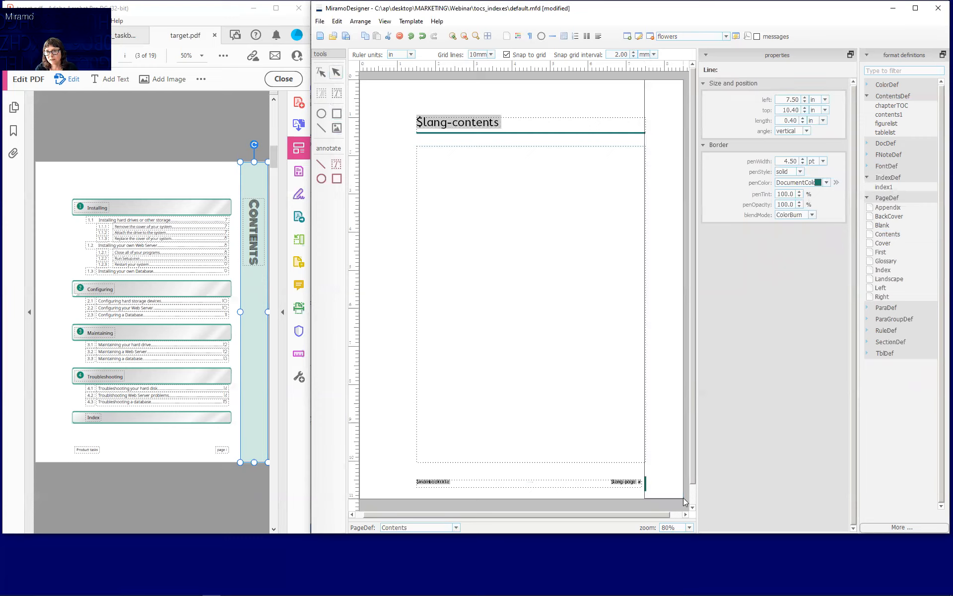
left_click(664, 227)
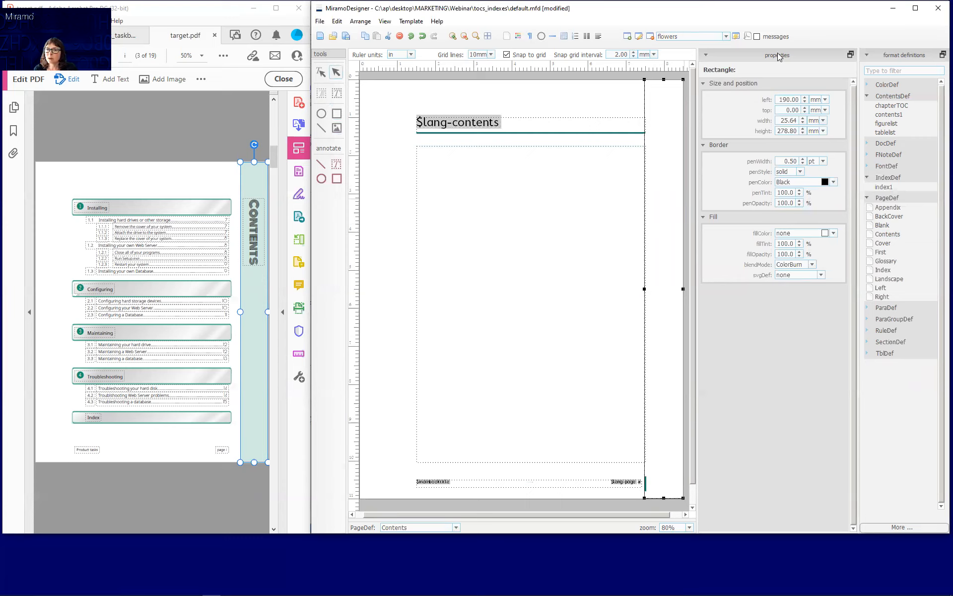
Switch the rectangle's dimensions to inches, with left 7.50, top 0.00, width 1.00 and height 11.00.
left_click(826, 100)
left_click(824, 121)
left_click(826, 109)
left_click(822, 131)
left_click(823, 120)
left_click(821, 142)
left_click(823, 132)
left_click(823, 153)
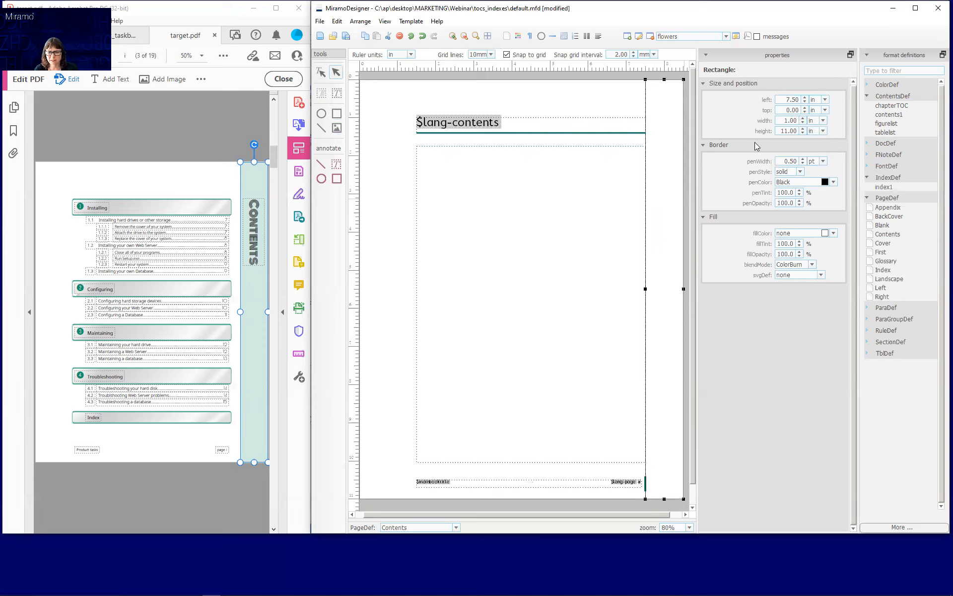
Fill the rectangle with DocumentColor2 at a 20% tint.
left_click(834, 233)
left_click_drag(838, 252, 843, 273)
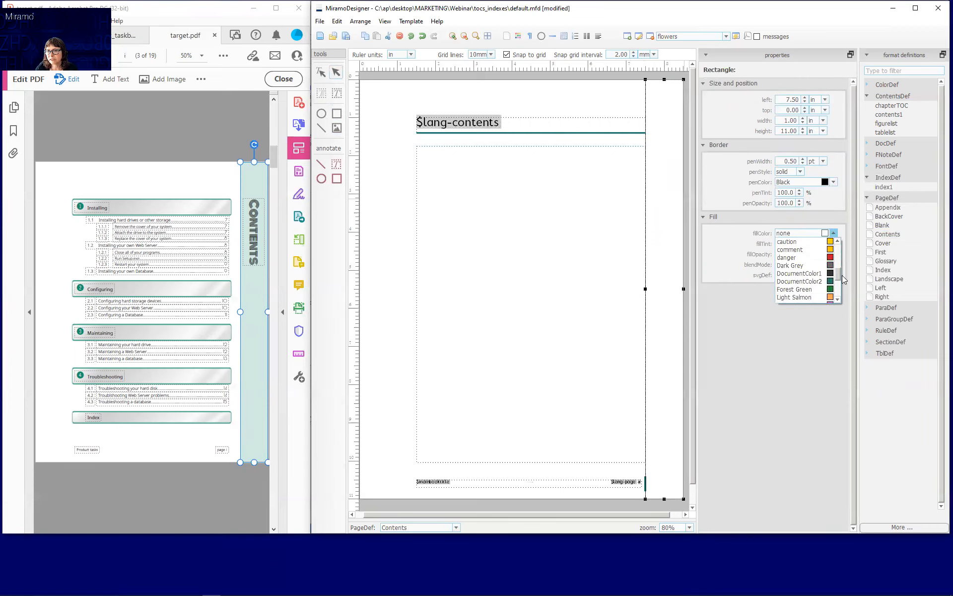
left_click(818, 284)
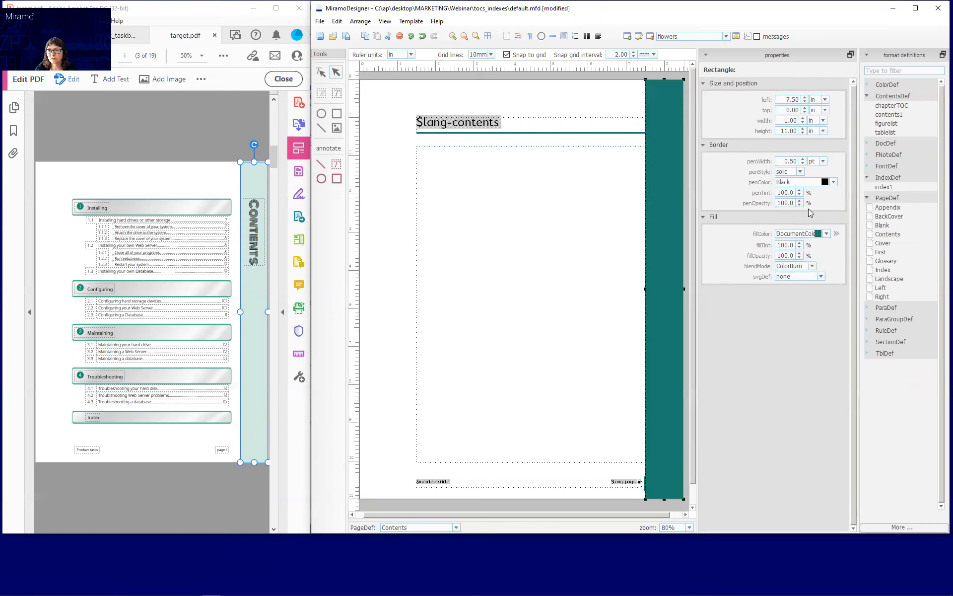
double_click(795, 246)
type("20")
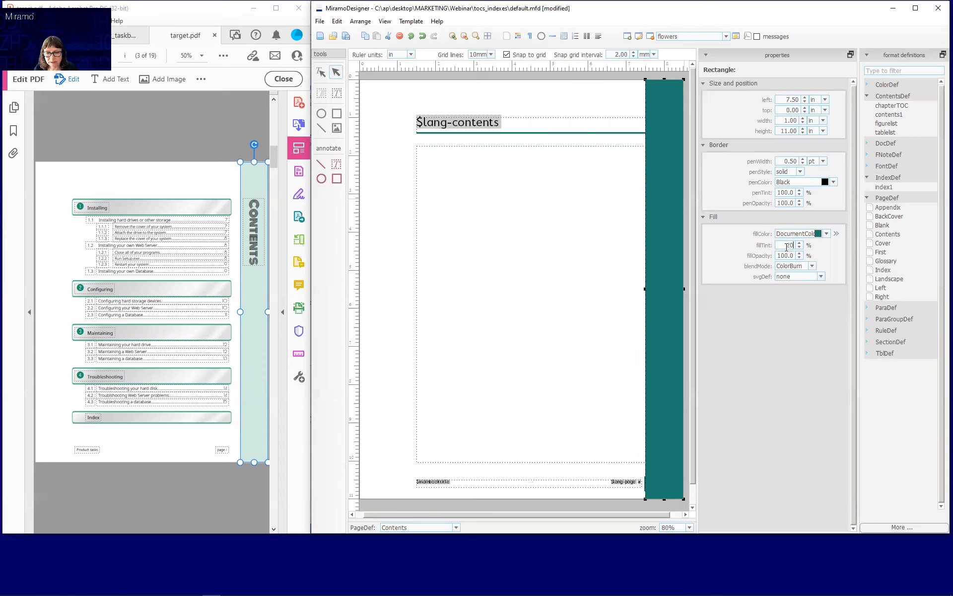
key("Return")
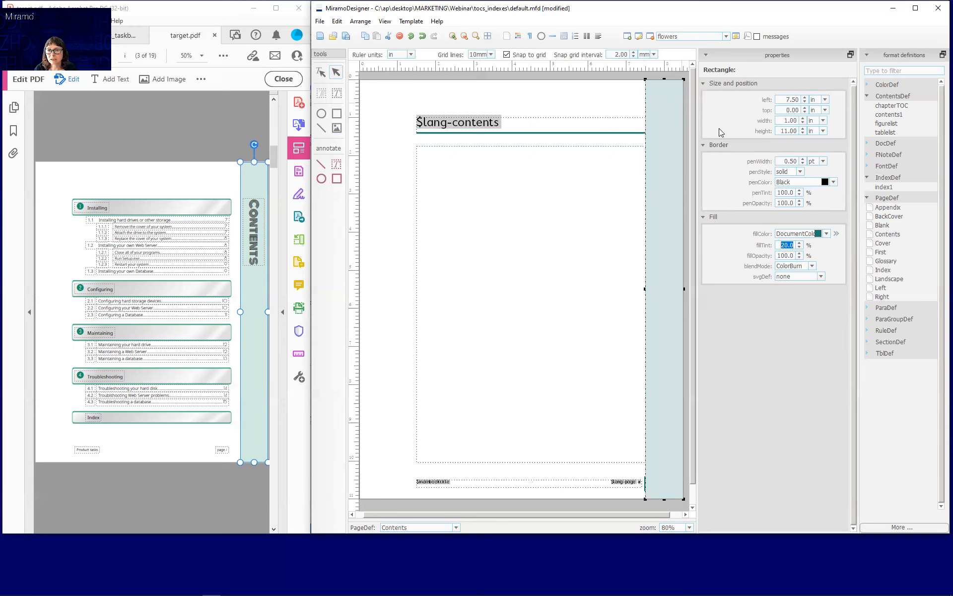
Set the side rectangle's border color to none.
left_click(596, 114)
left_click(657, 104)
left_click(834, 183)
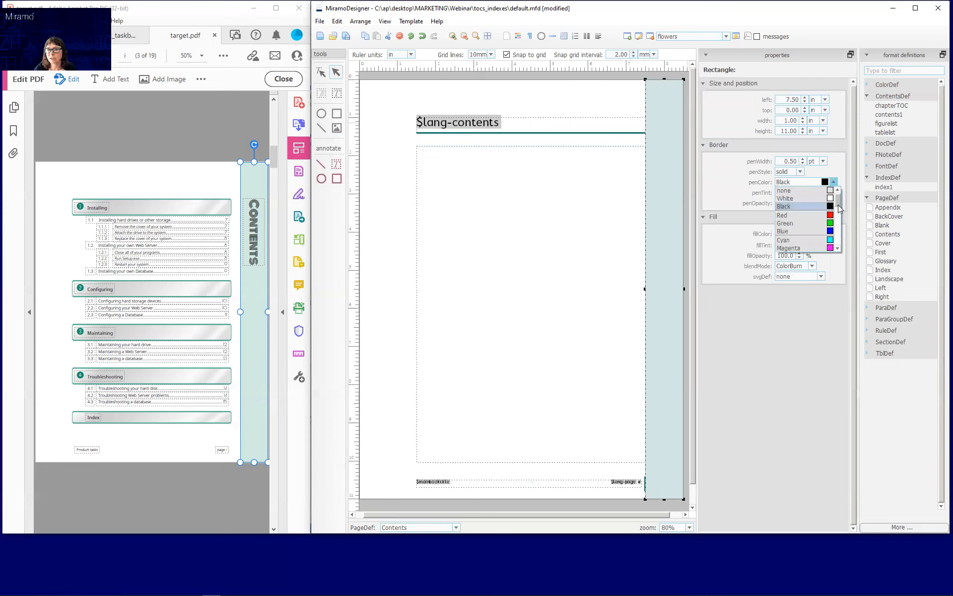
left_click(804, 192)
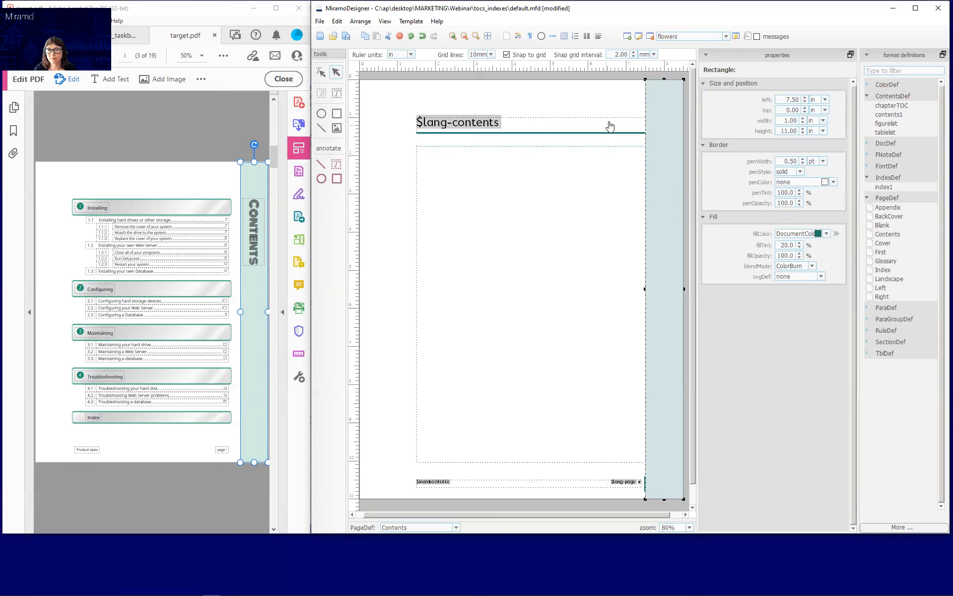
Send the side rectangle to the back and delete the short vertical line beside the page number in the footer.
left_click(638, 109)
left_click(659, 109)
right_click(659, 104)
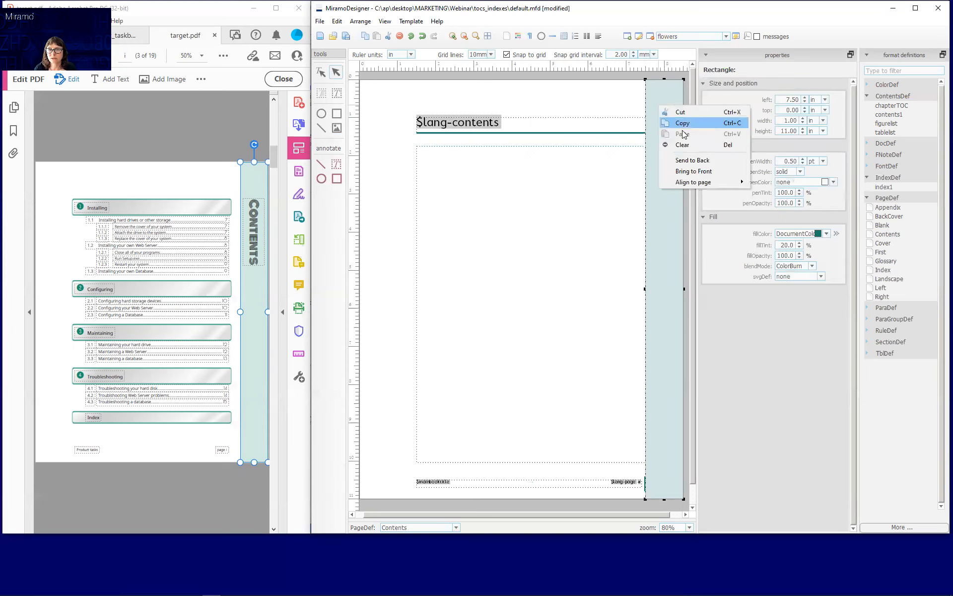
left_click(690, 158)
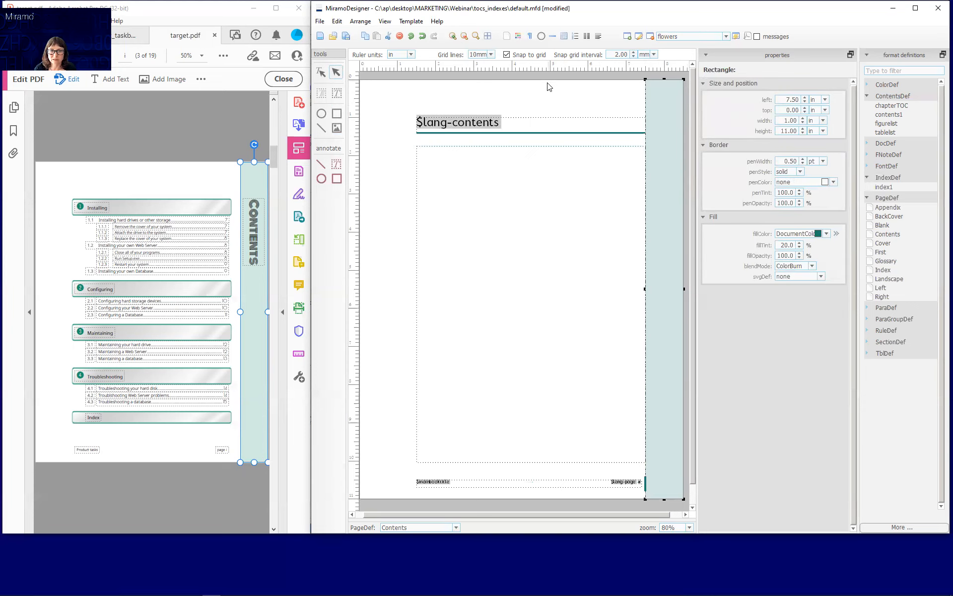
left_click(646, 493)
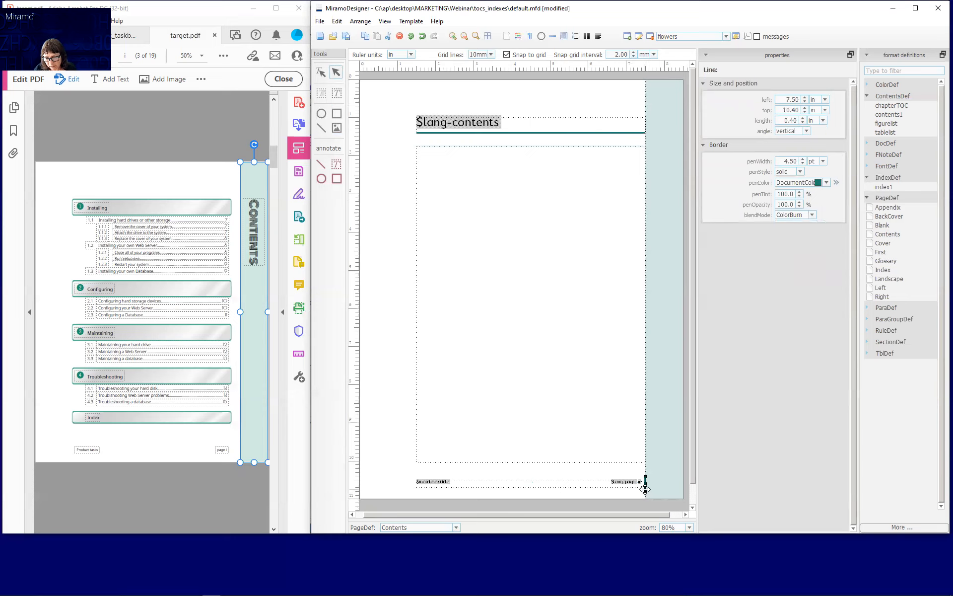
left_click(676, 481)
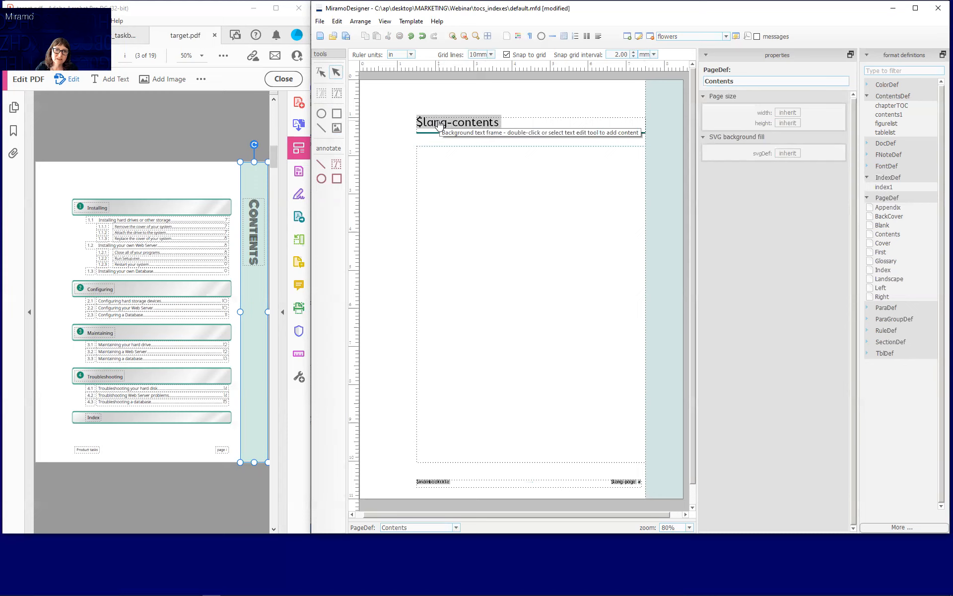
Check the CONTENTS heading's font in target.pdf and apply the "4. Monoton 30" font format to $lang-contents.
left_click(253, 232)
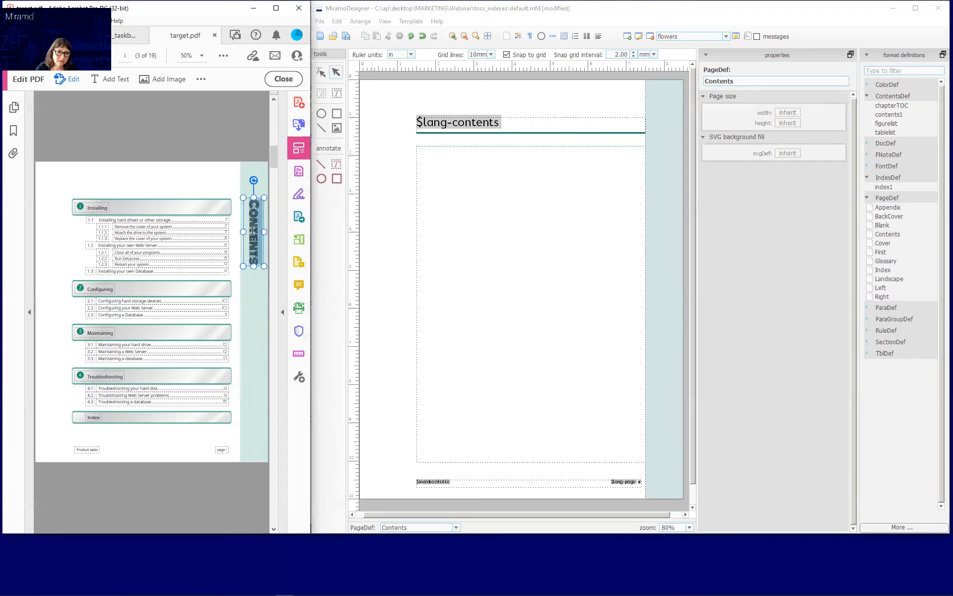
left_click(281, 311)
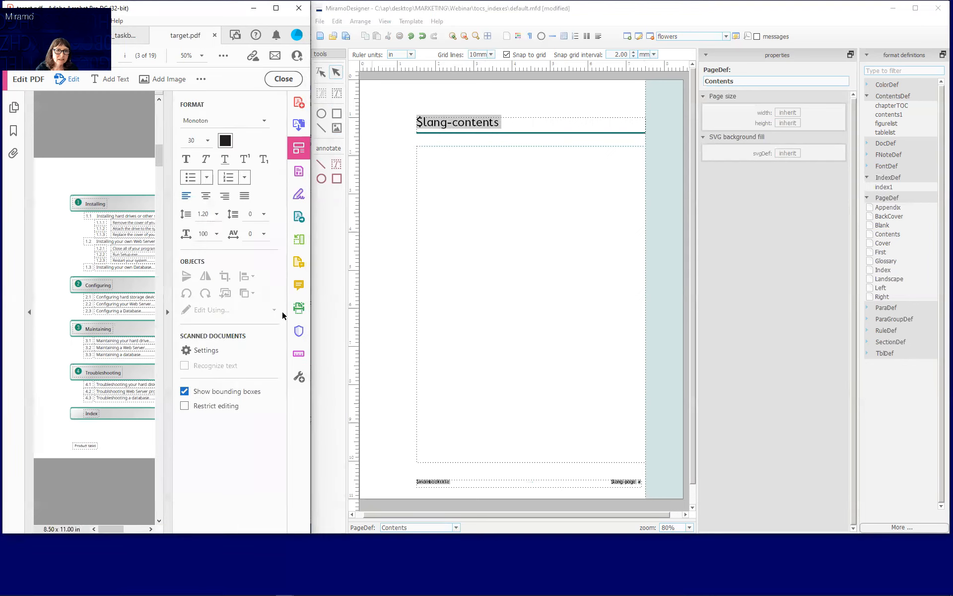
left_click(441, 124)
double_click(441, 124)
double_click(443, 119)
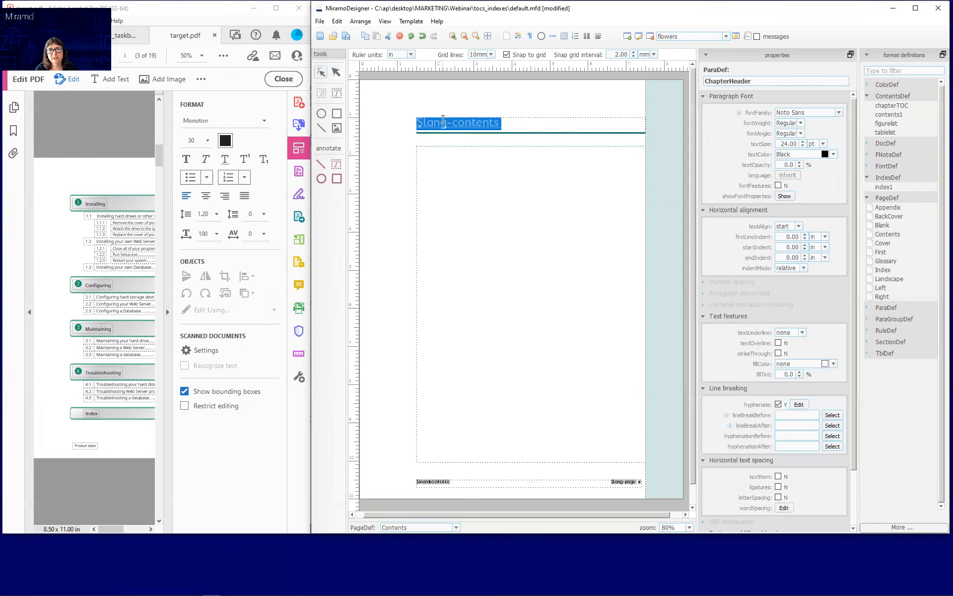
right_click(444, 120)
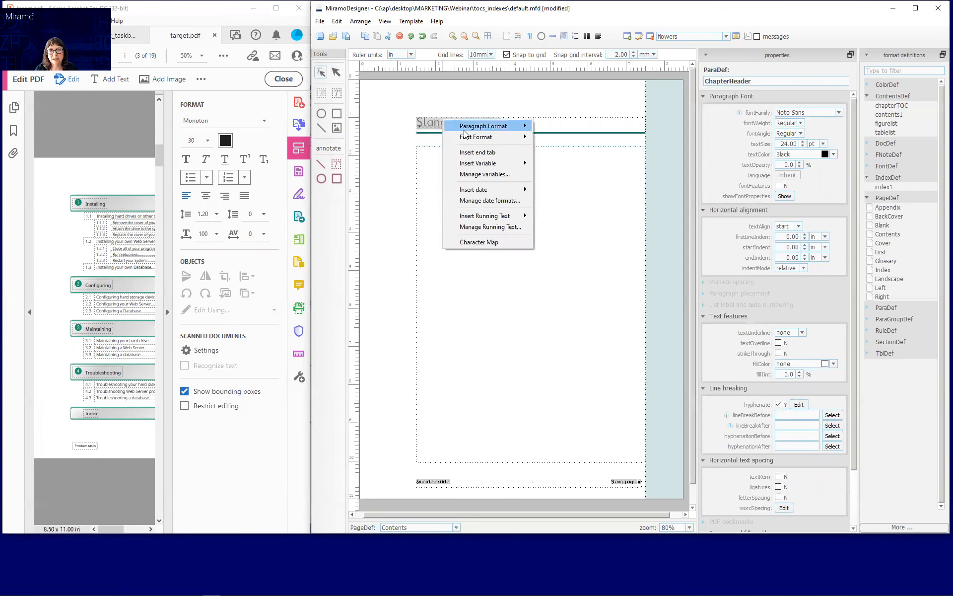
mouse_move(484, 126)
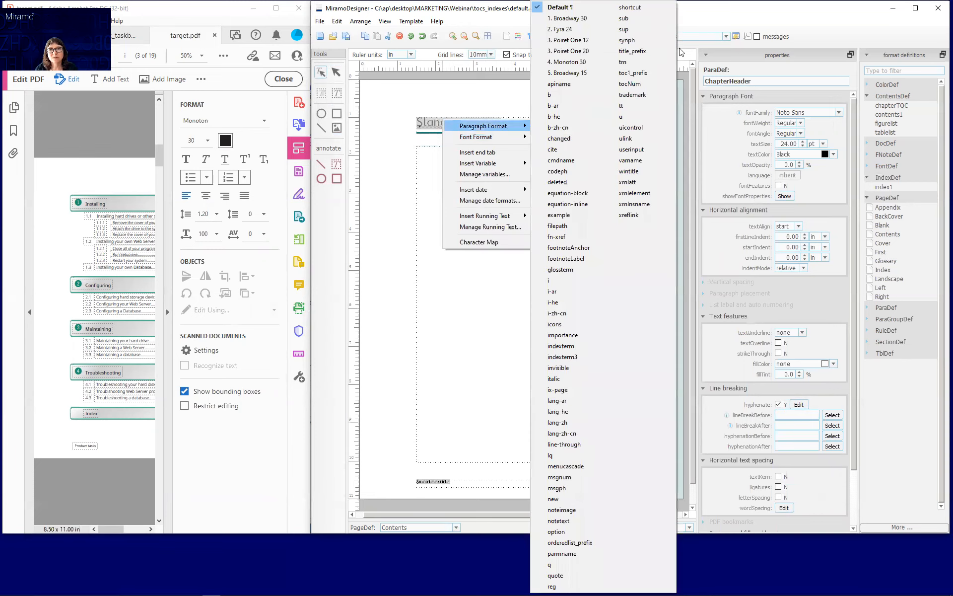
left_click(589, 64)
left_click(337, 72)
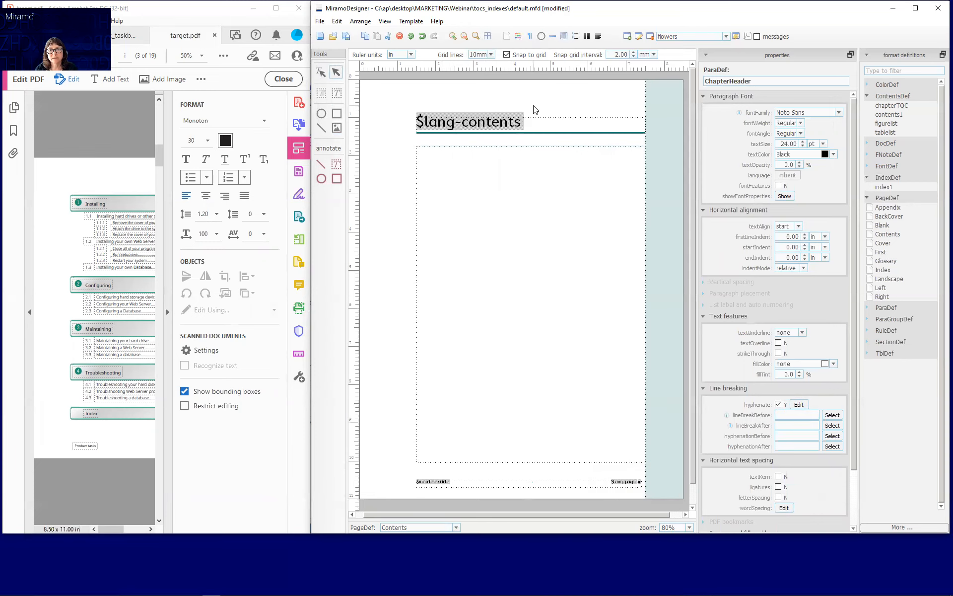
Set the angle of the $lang-contents text frame to 90 degrees.
left_click(559, 130)
left_click(560, 131)
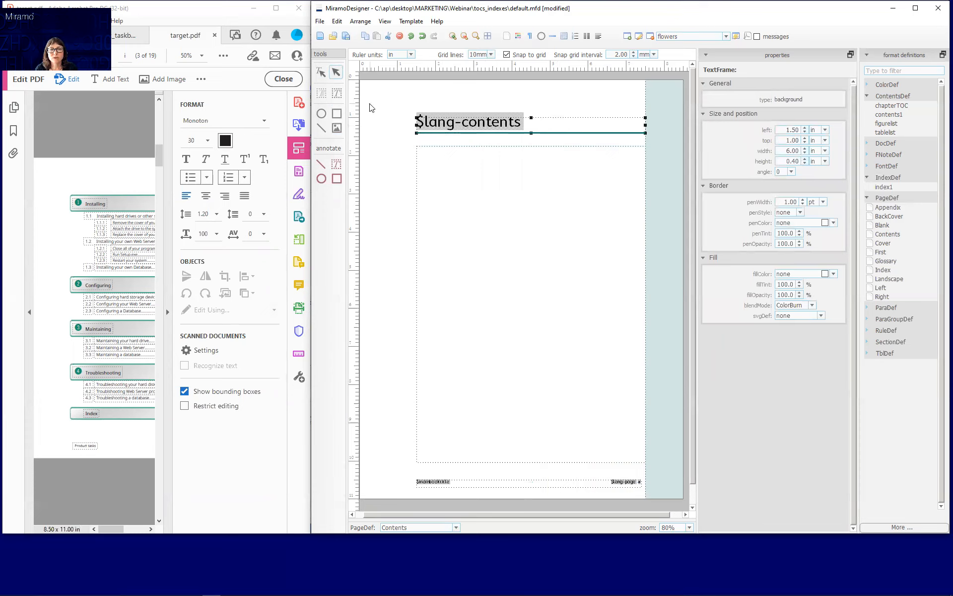
left_click(791, 172)
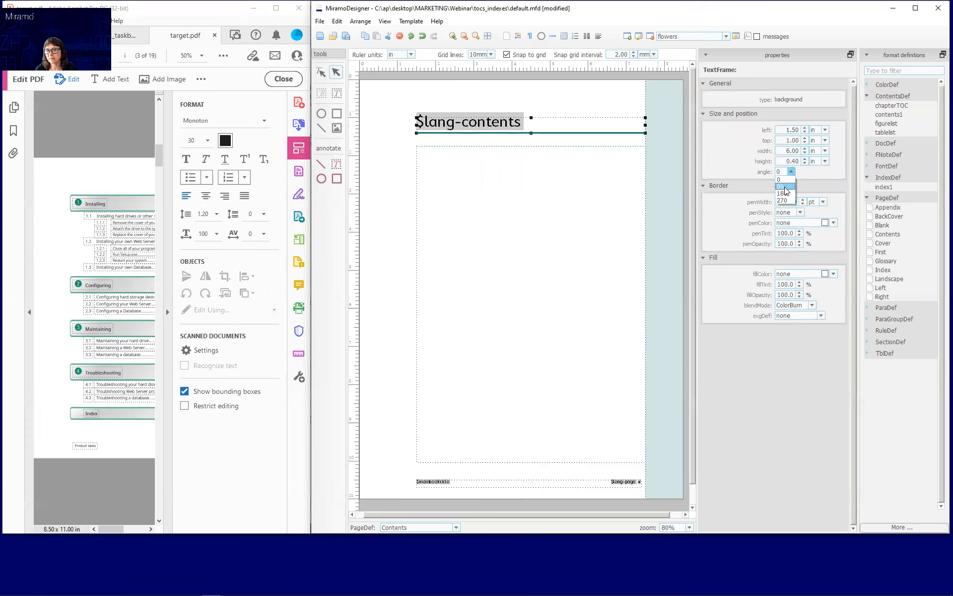
left_click(785, 187)
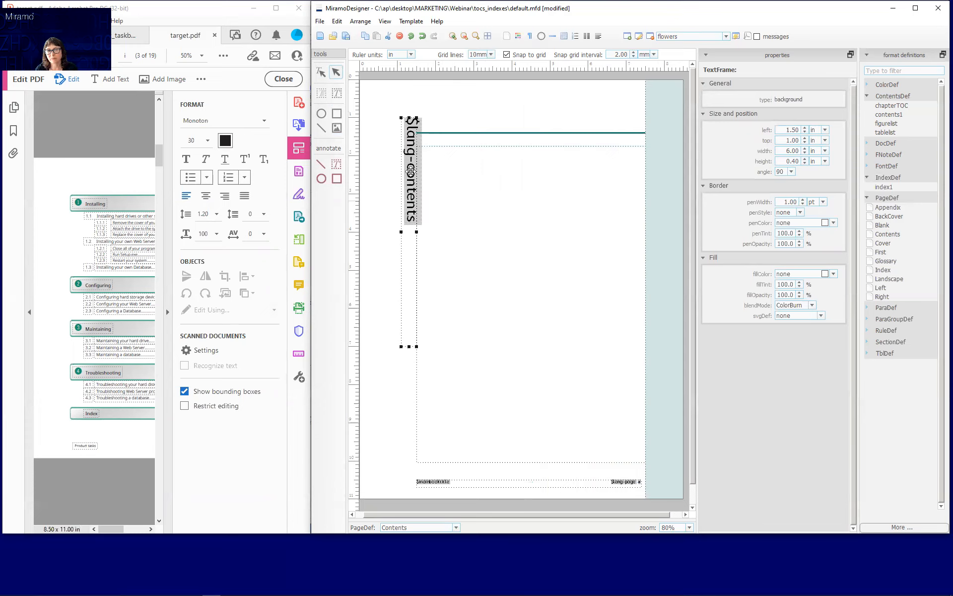
Move the rotated $lang-contents frame onto the tinted side band, at about 8.21 in left and 1.34 in top.
left_click_drag(411, 172, 668, 183)
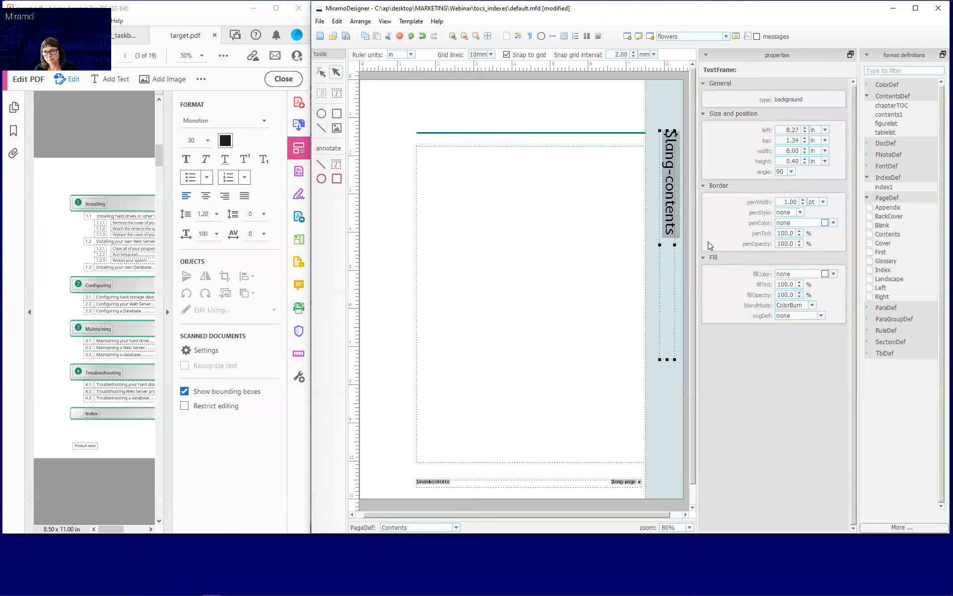
key("Left")
key("Left")
key("Left")
key("Left")
key("Left")
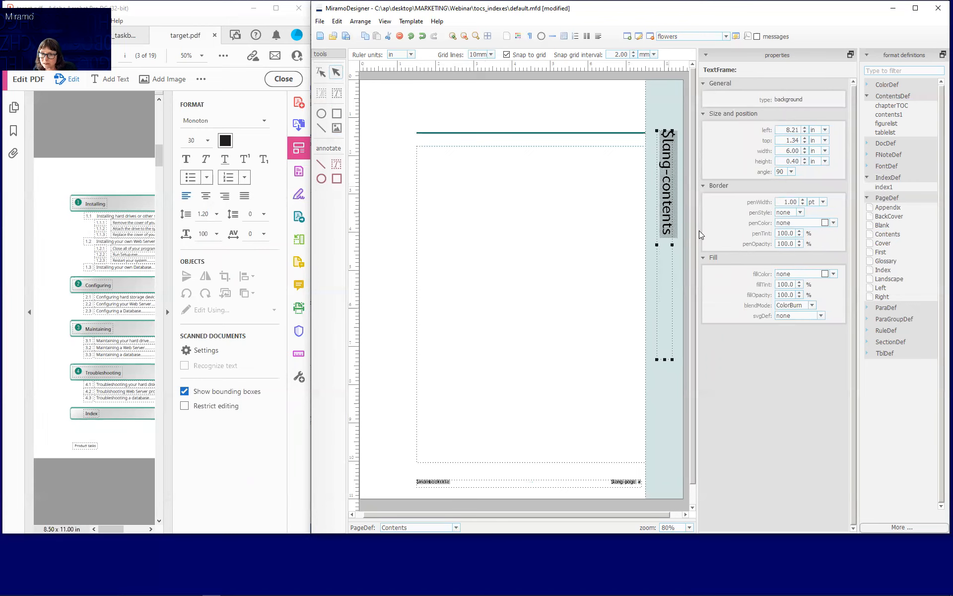
Nudge the $lang-contents frame to 8.18 in left and align its and the main text frame's top edges with the horizontal line.
key("Left")
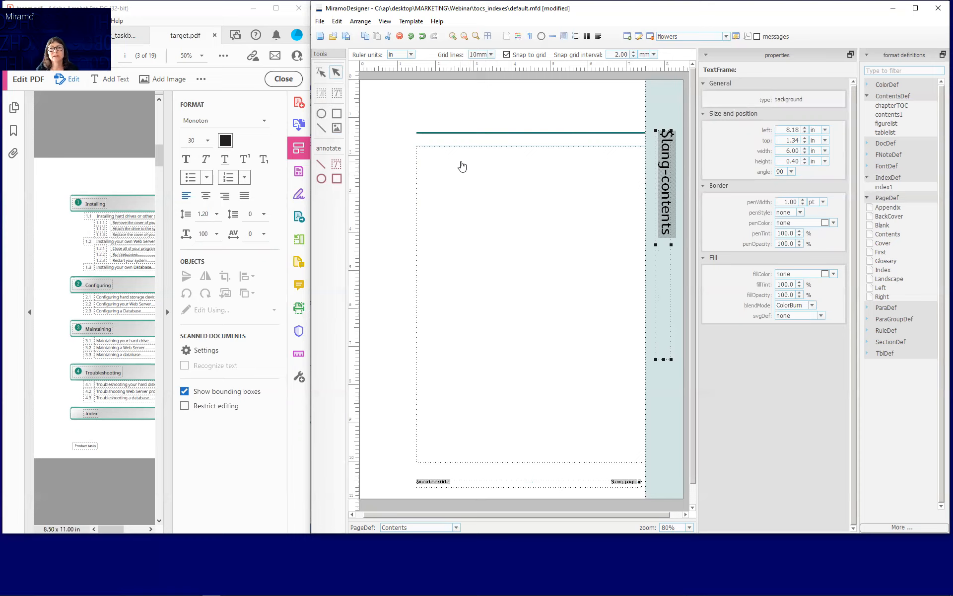
left_click(452, 133)
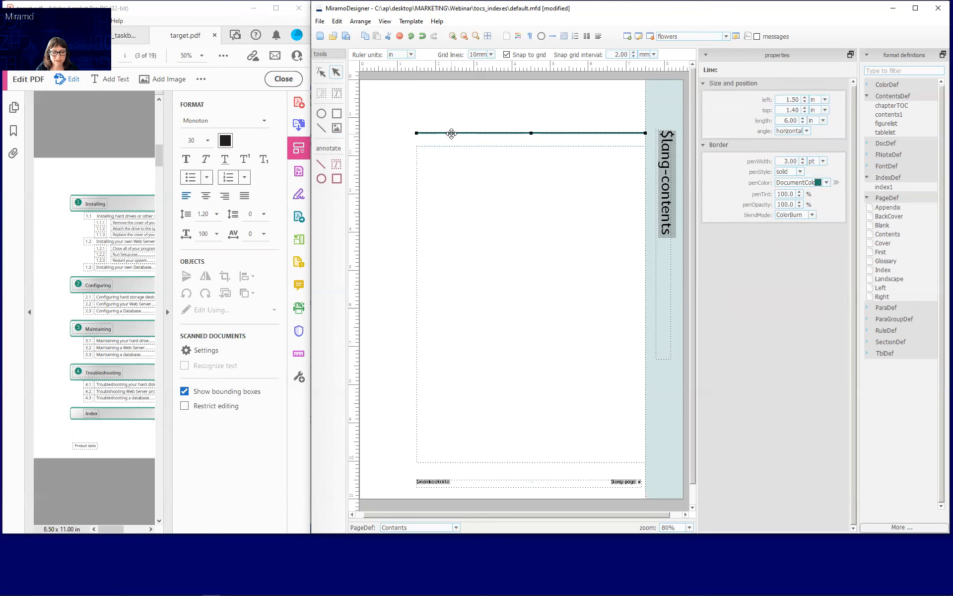
left_click(462, 204, "shift")
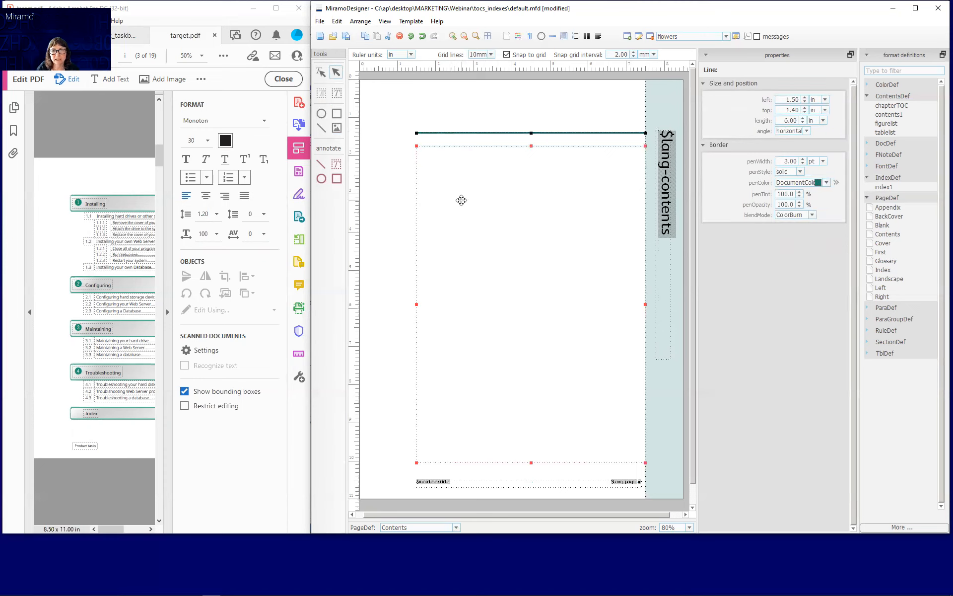
left_click(666, 181, "shift")
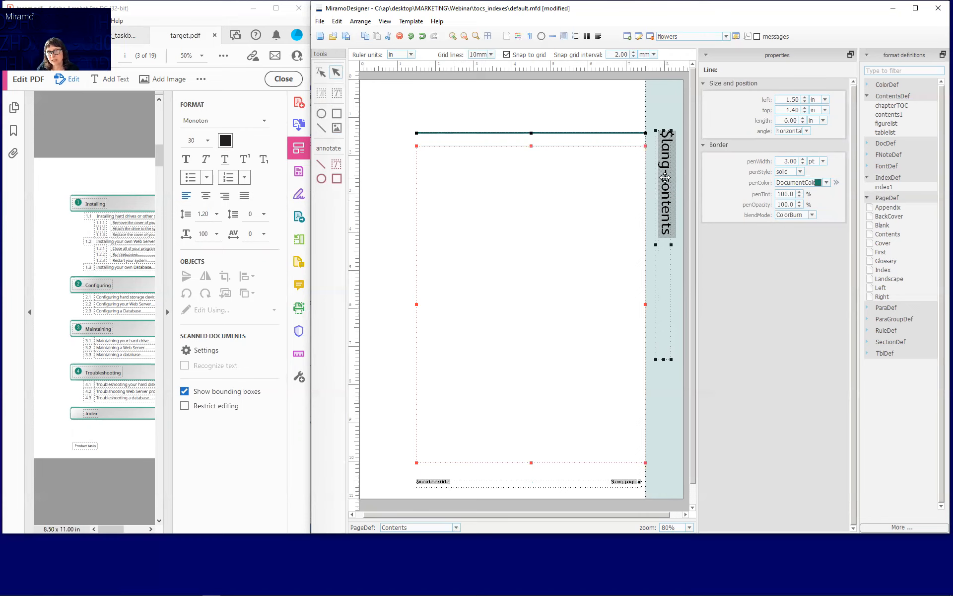
right_click(666, 177)
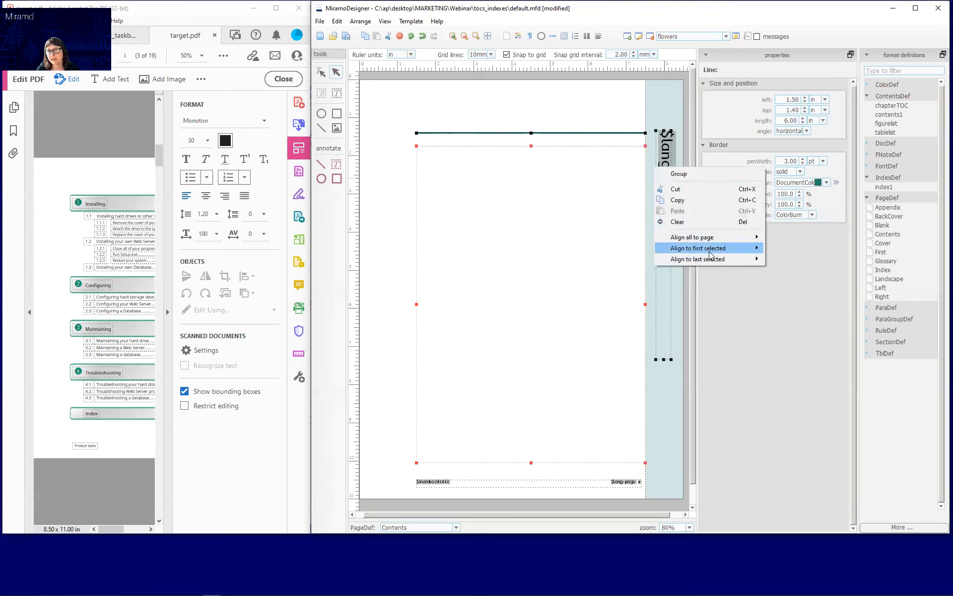
mouse_move(712, 255)
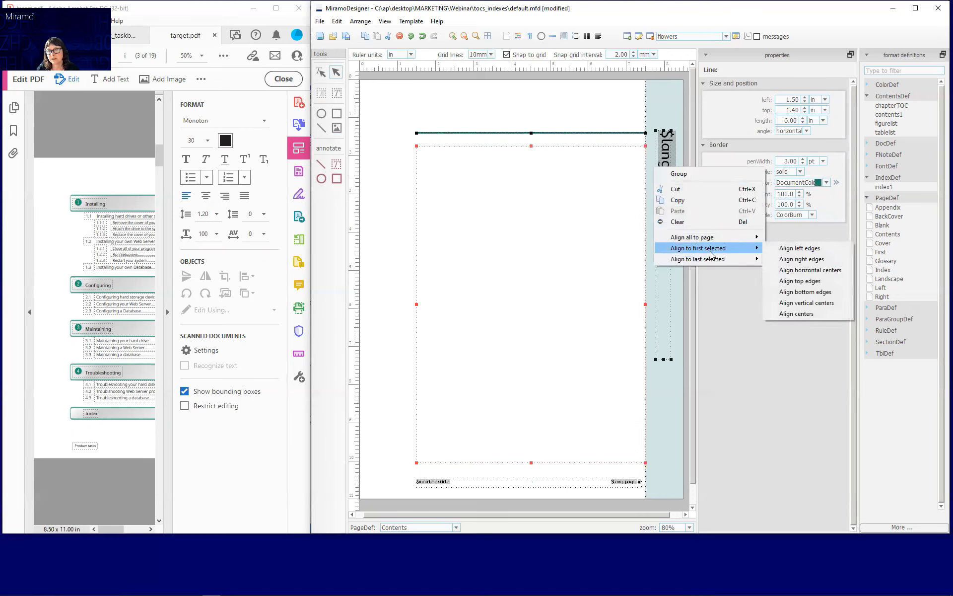
left_click(799, 282)
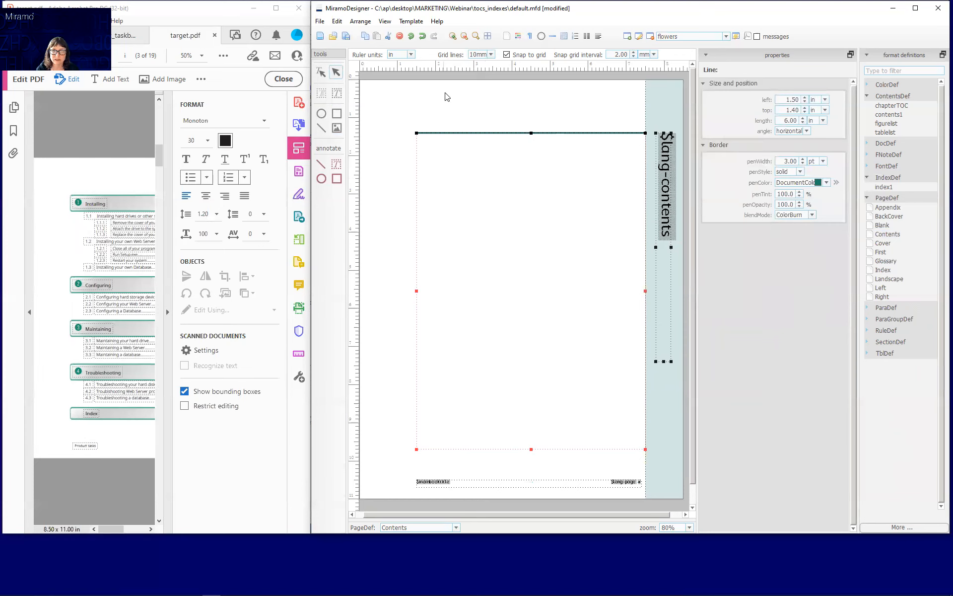
Delete the horizontal line above the main text frame on the Contents page.
left_click(468, 106)
left_click(456, 139)
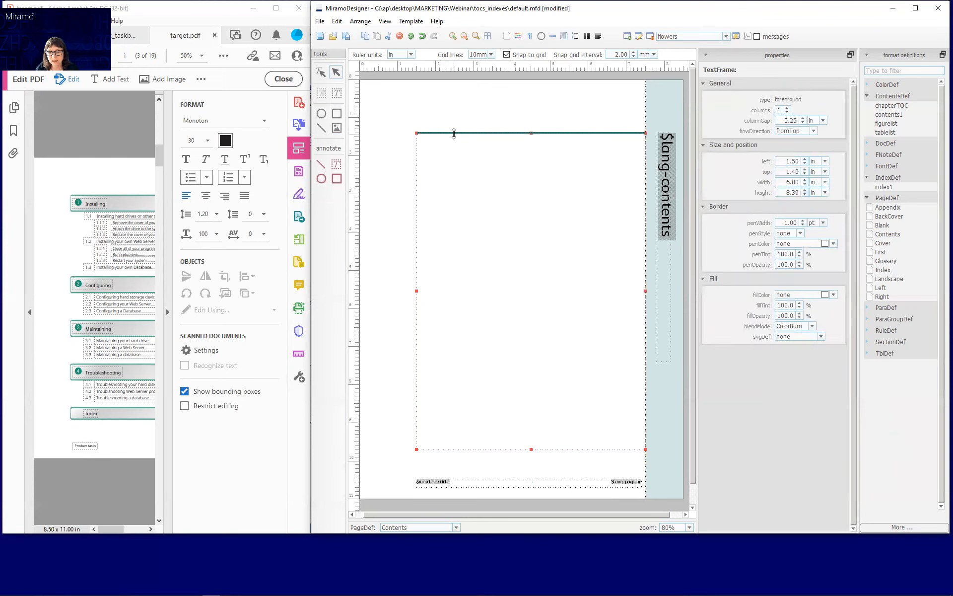
left_click(442, 124)
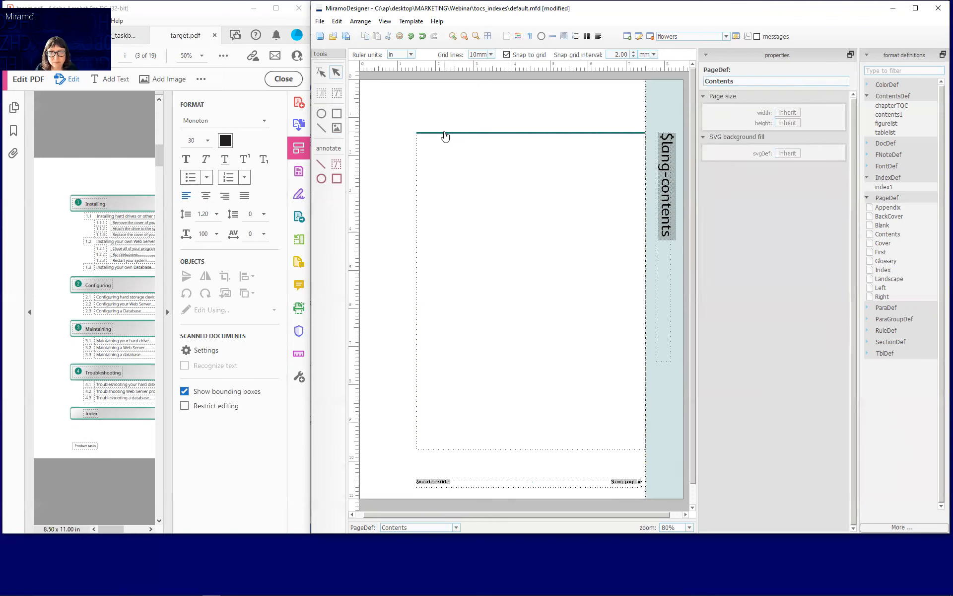
left_click(445, 133)
key("Delete")
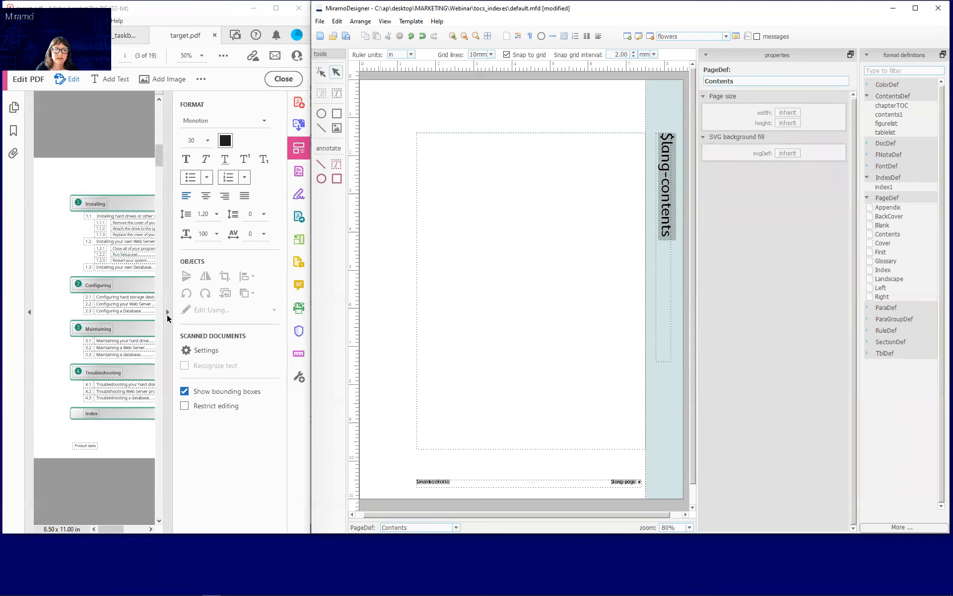
Set the Contents page's main text frame to 1.30 in left and 5.70 in wide, using target.pdf's contents page as reference.
left_click(168, 316)
left_click(447, 265)
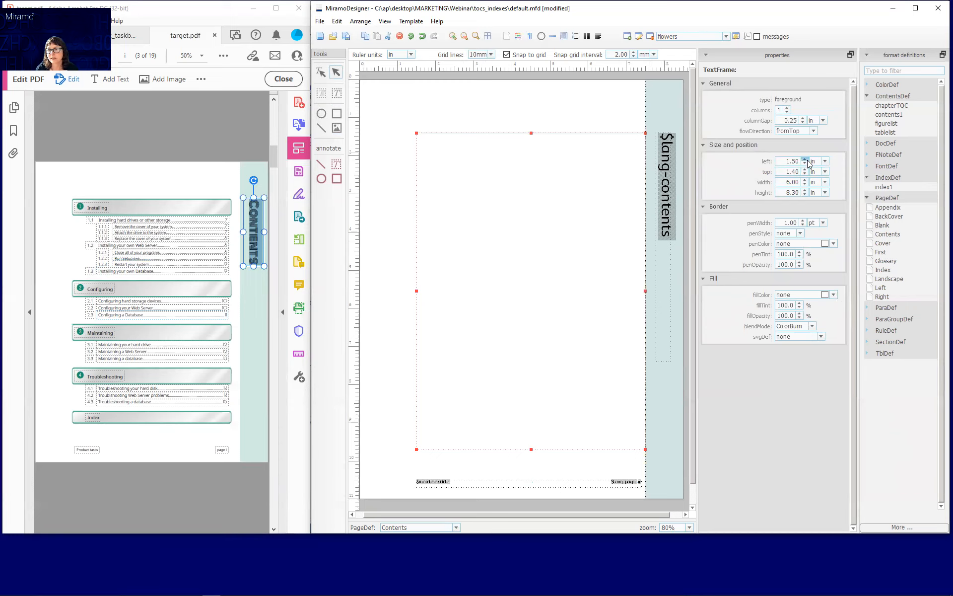
left_click(806, 164)
left_click(805, 163)
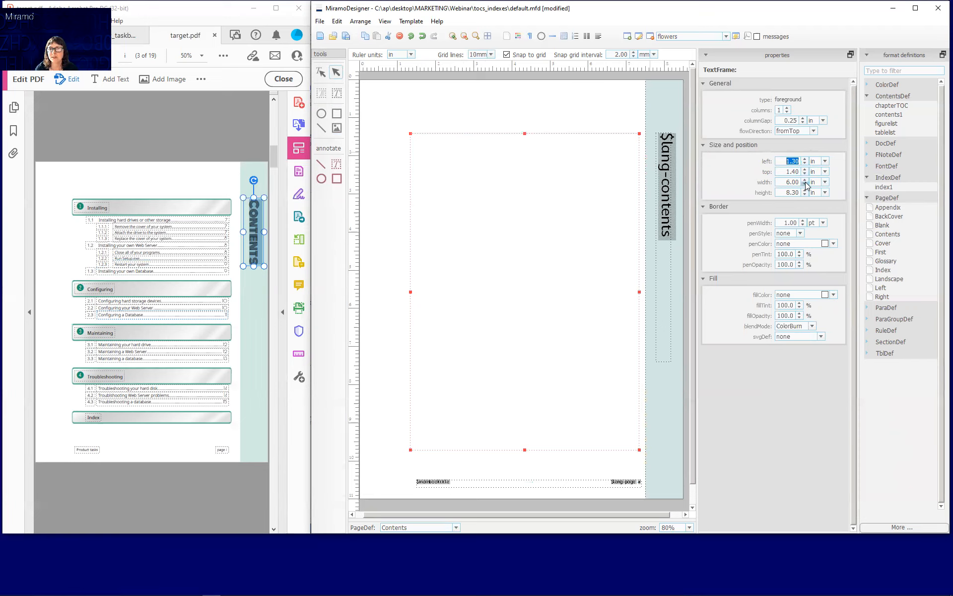
left_click(805, 185)
left_click(805, 184)
left_click(805, 185)
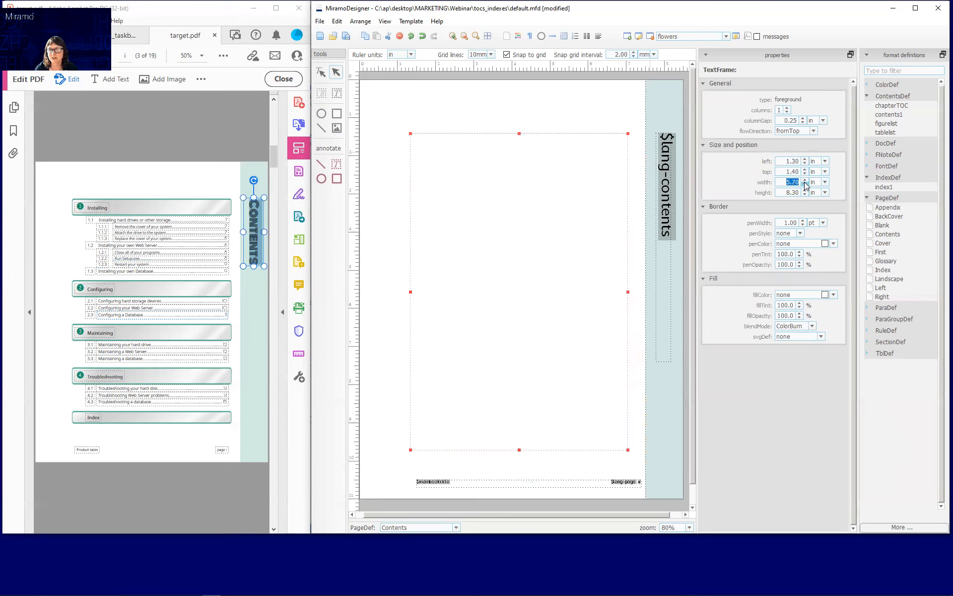
Set the footer frame's left to 1.30 in with its width matching the main text frame, and save the template.
left_click(530, 484)
left_click(805, 132)
left_click(805, 132)
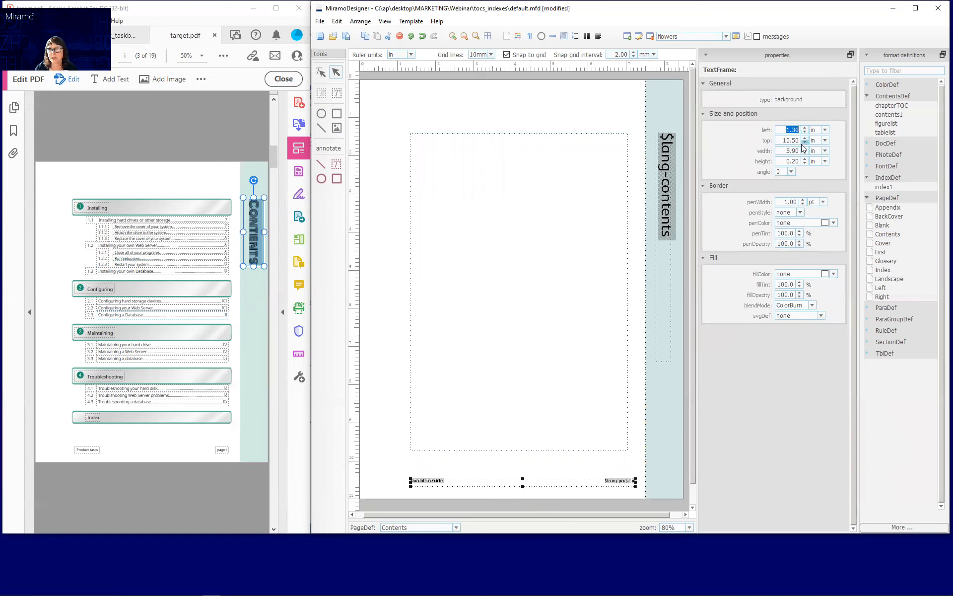
left_click(805, 152)
left_click(806, 153)
left_click(410, 94)
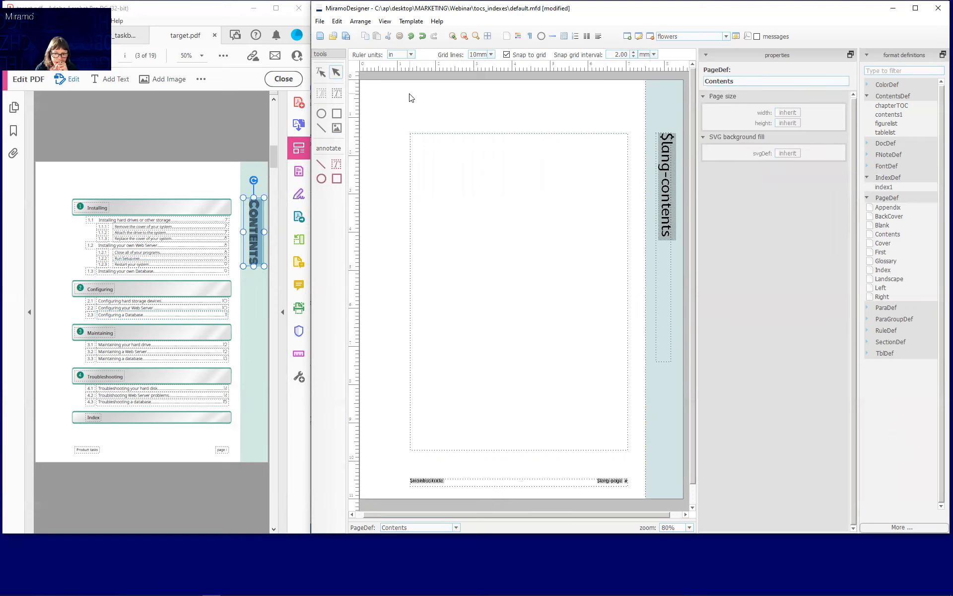
left_click(347, 42)
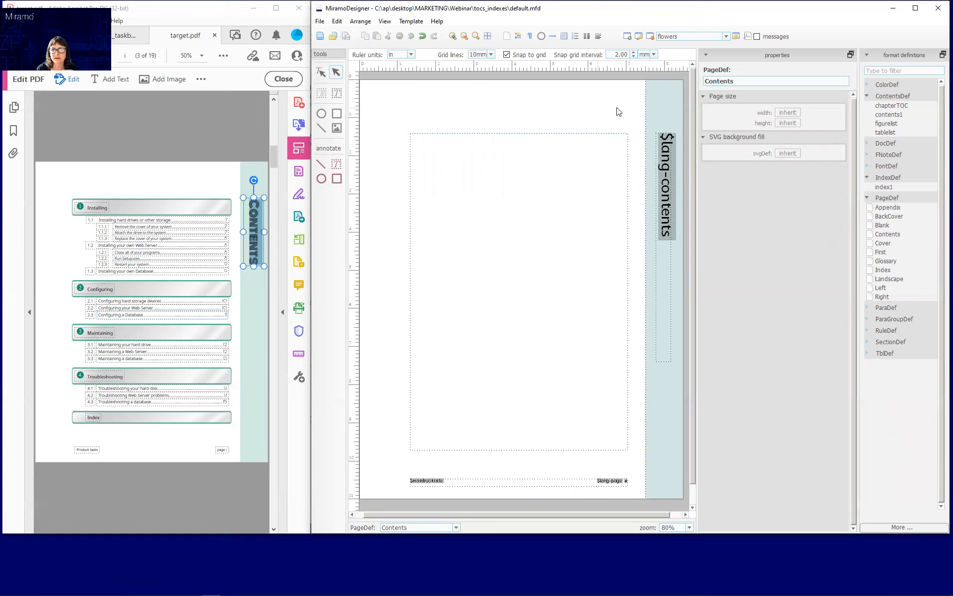
Copy the tinted side rectangle from the Contents page onto the Index page and send it to the back.
left_click(651, 105)
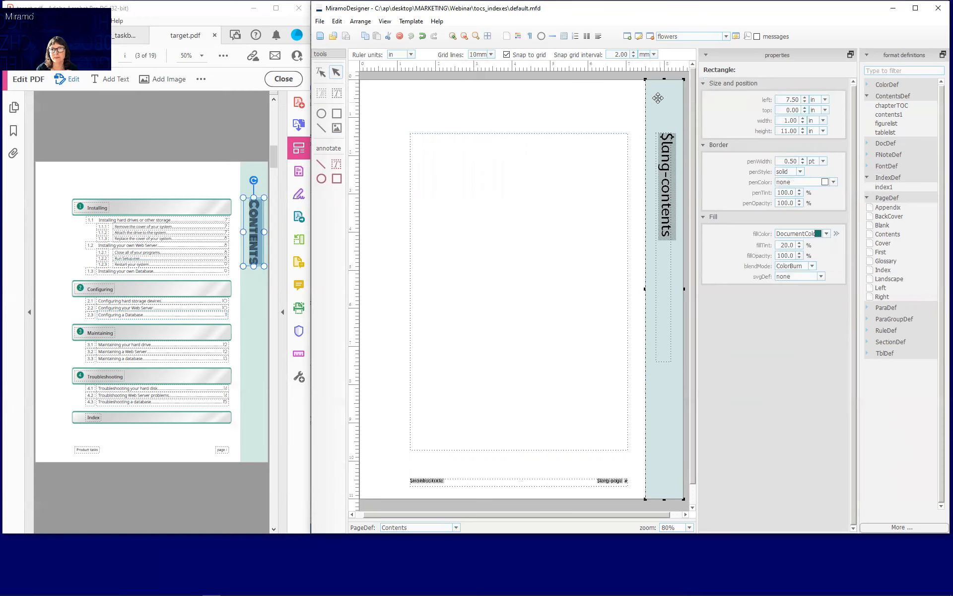
right_click(661, 102)
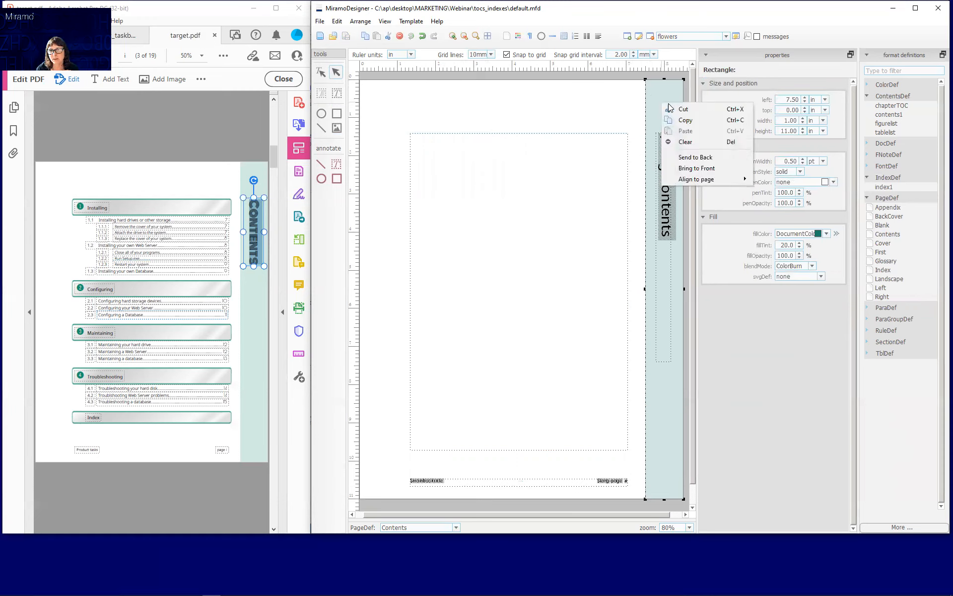
left_click(678, 124)
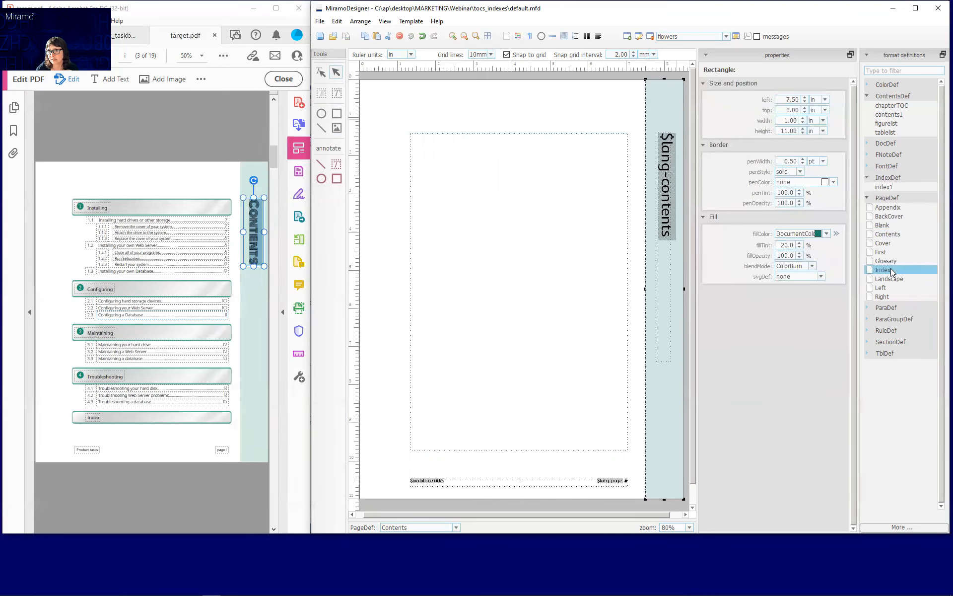
right_click(621, 99)
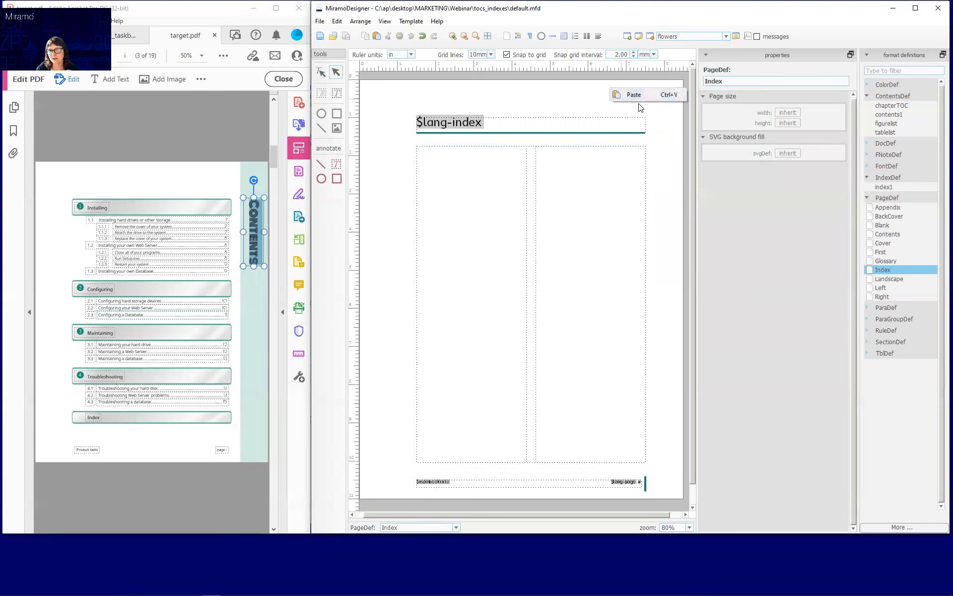
left_click(640, 96)
right_click(653, 98)
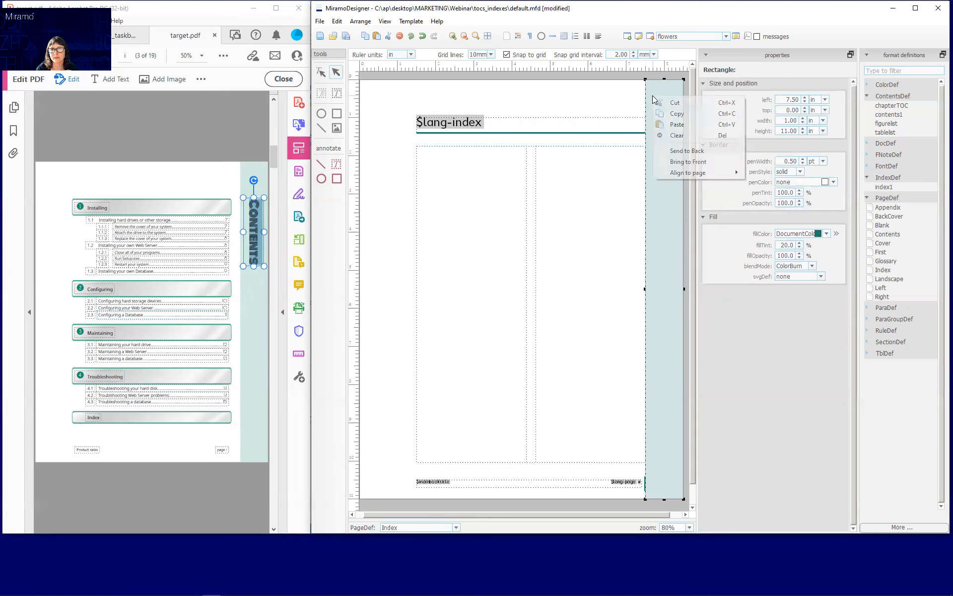
left_click(681, 150)
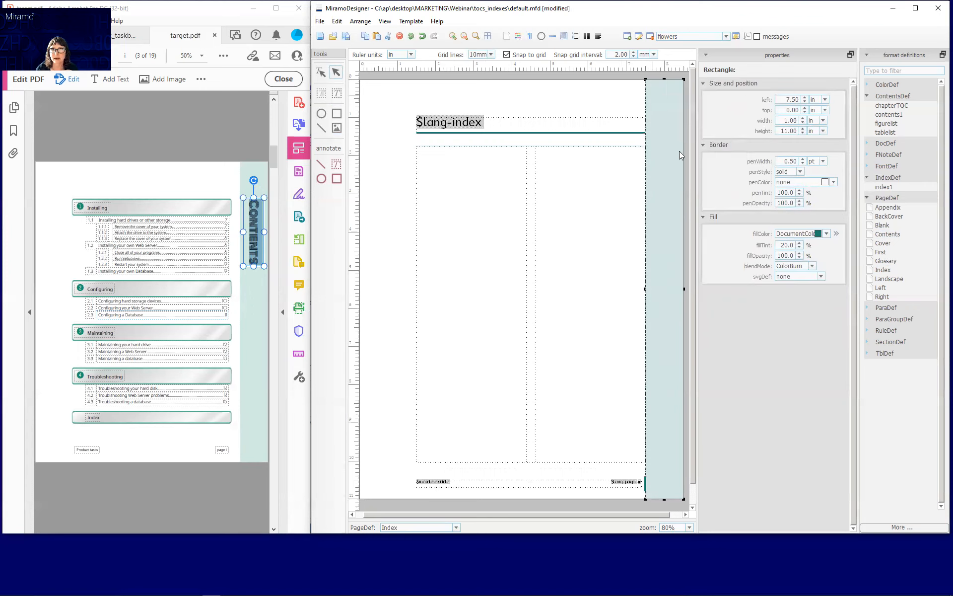
Check the font and size of the INDEX heading on page 18 of target.pdf in Acrobat.
left_click_drag(274, 152, 271, 513)
left_click(276, 468)
left_click(254, 218)
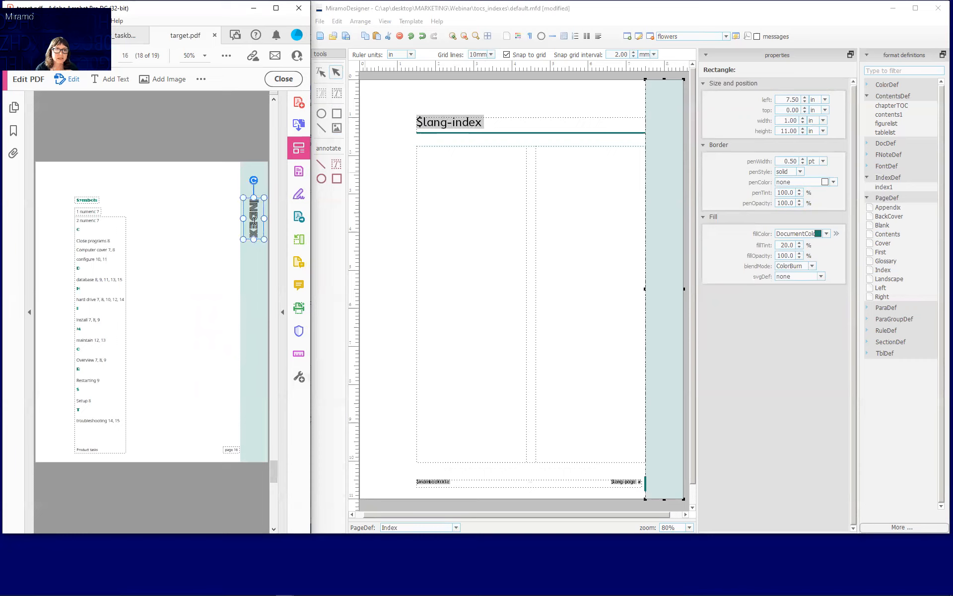
left_click(283, 313)
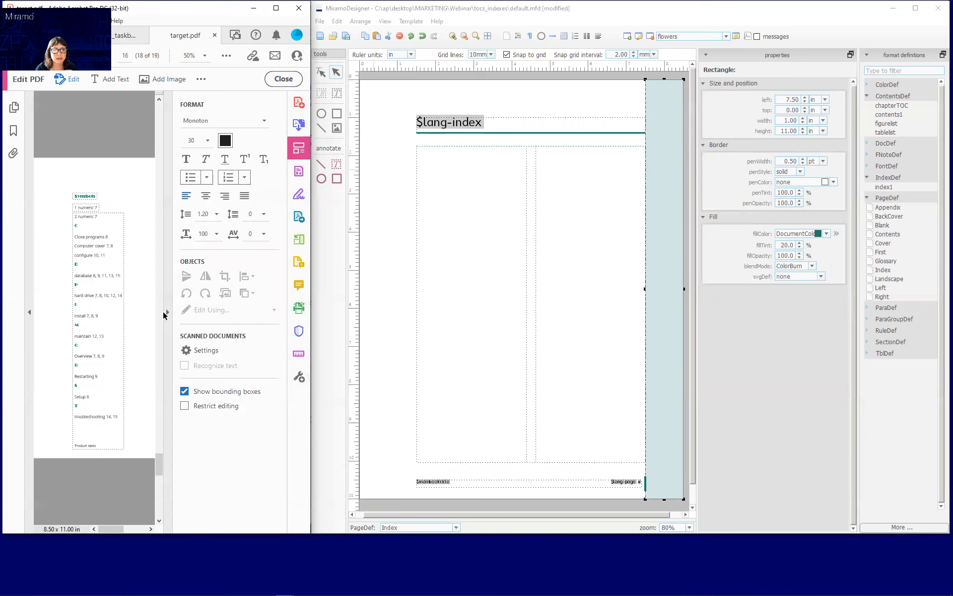
left_click(168, 313)
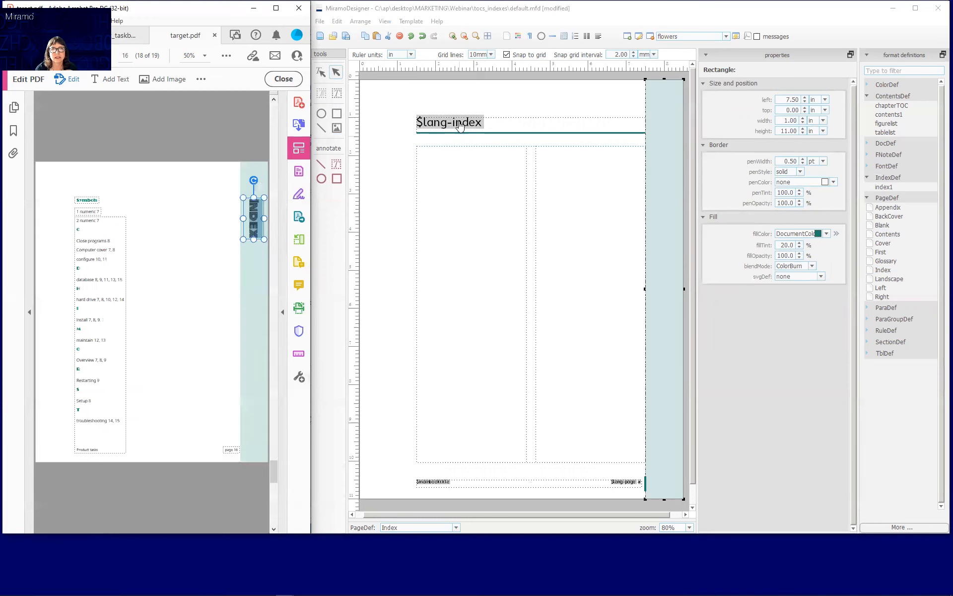
Apply the Monoton 30 font format to the $lang-index heading on the Index page in MiramoDesigner.
left_click(453, 123)
double_click(452, 124)
double_click(452, 123)
right_click(452, 123)
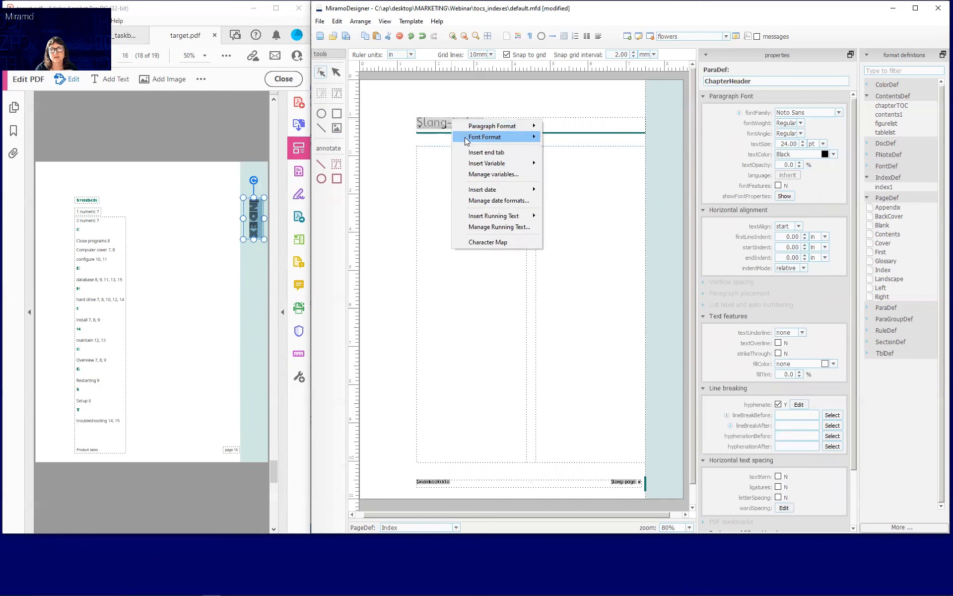
left_click(465, 138)
left_click(591, 64)
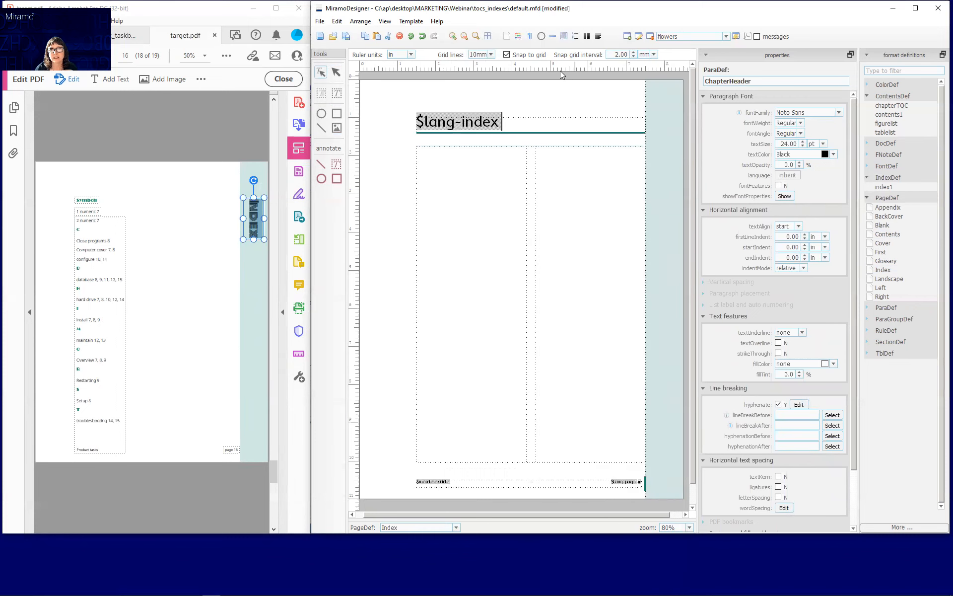
Set the angle of the $lang-index text frame to 90 degrees.
left_click(336, 72)
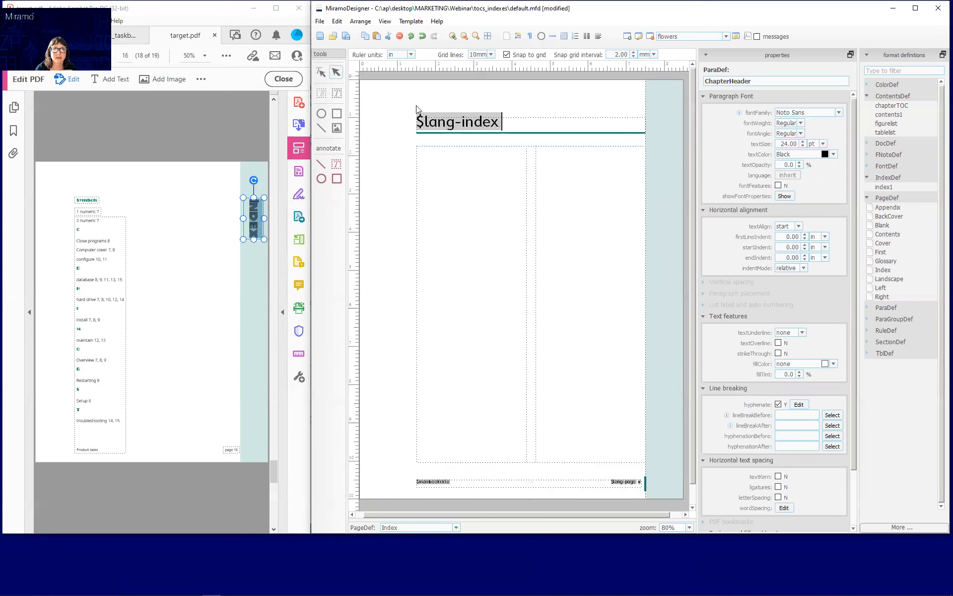
left_click(528, 130)
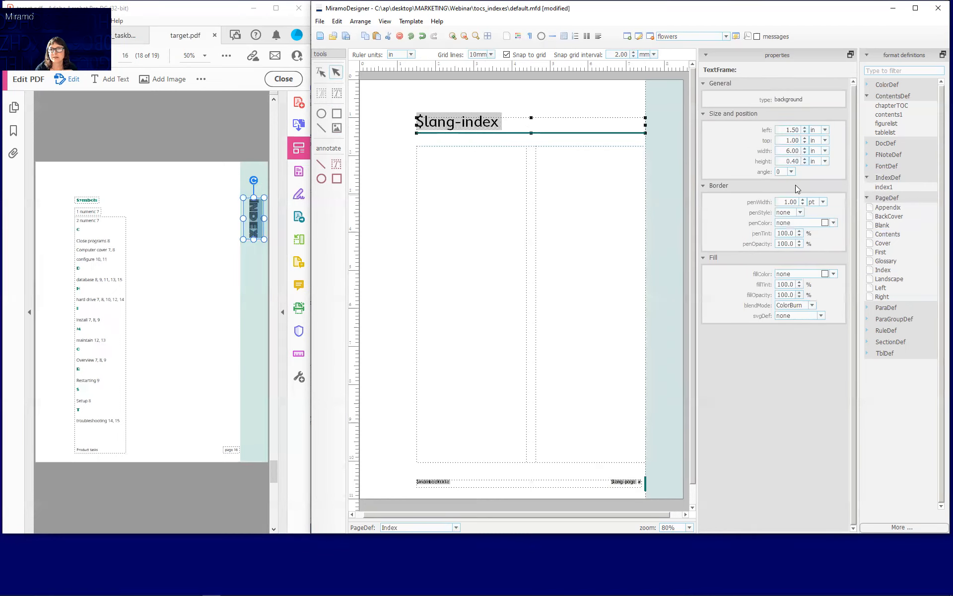
left_click(792, 172)
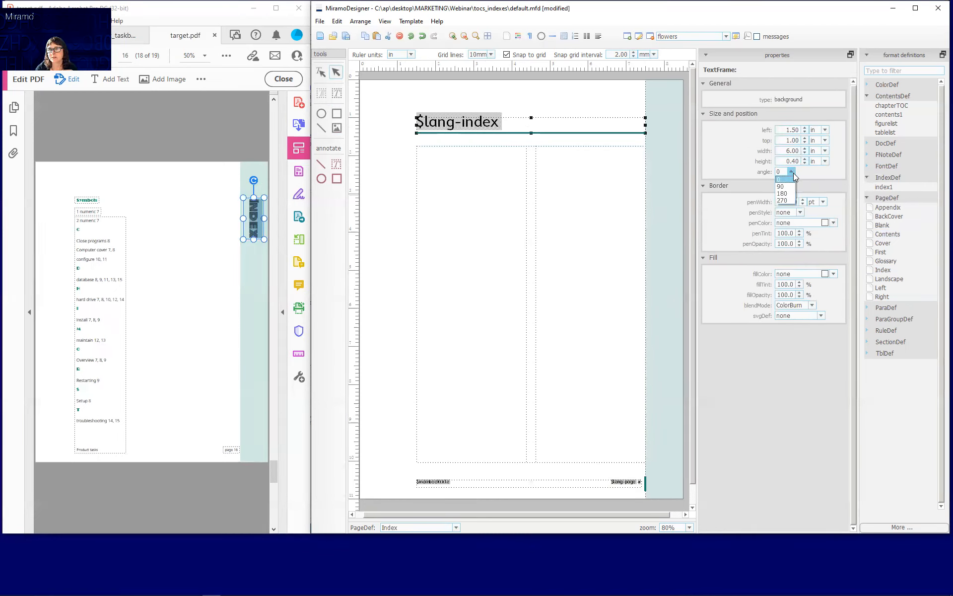
left_click(787, 186)
Move the rotated $lang-index frame onto the tinted side band, at about 8.16 in left and 1.34 in top.
left_click_drag(404, 148, 664, 149)
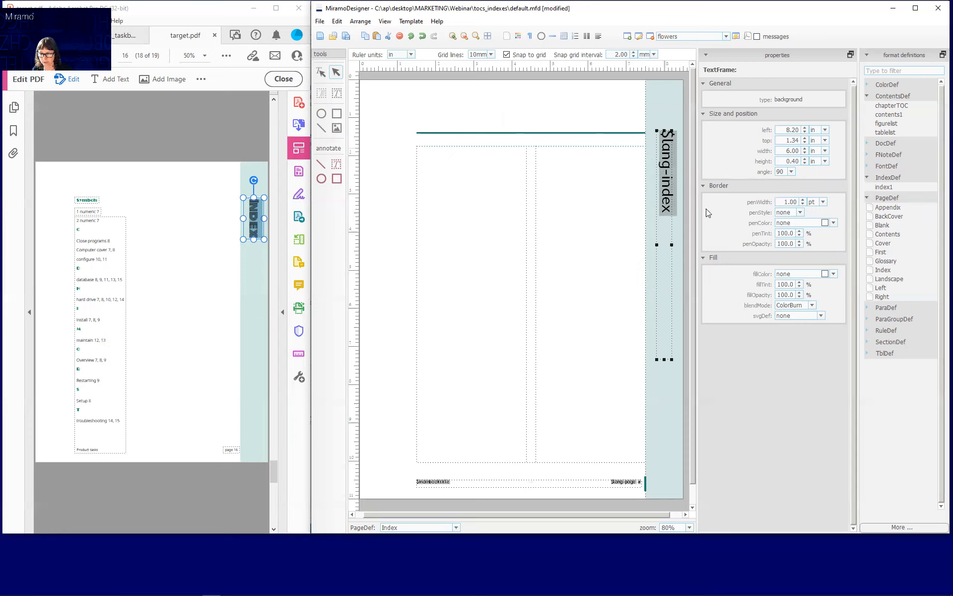
key("Left")
key("Left")
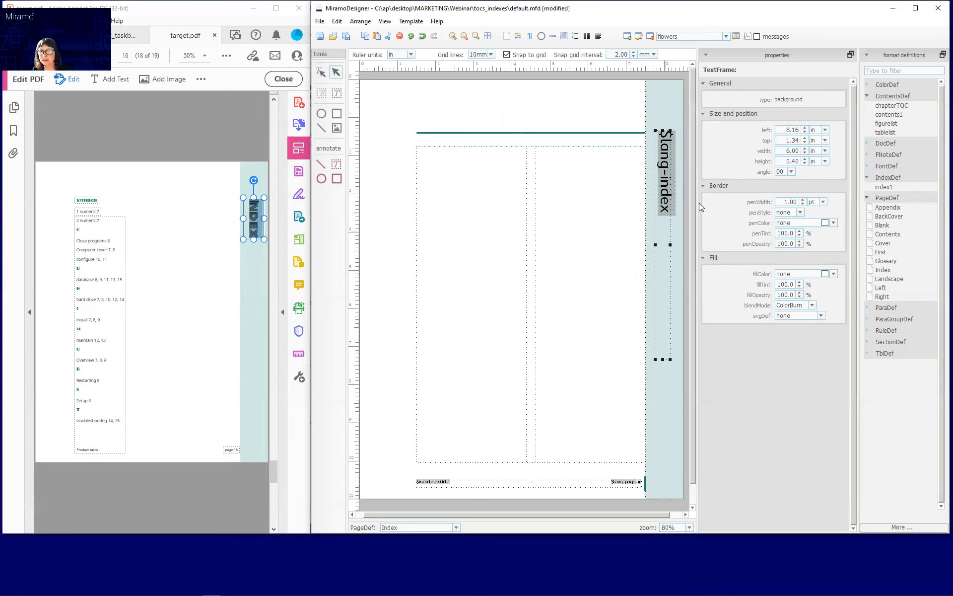
left_click(452, 99)
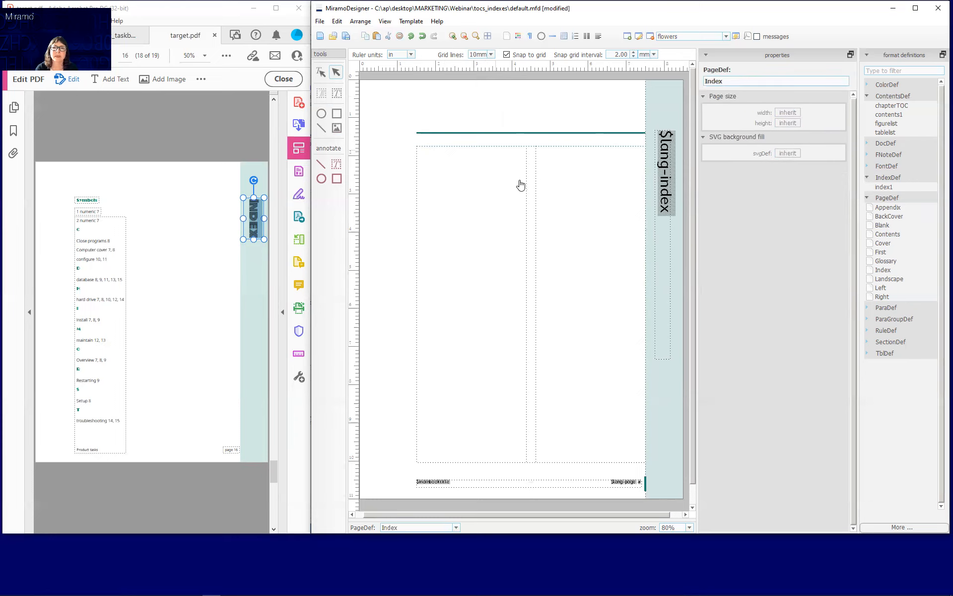
Align the top edges of the main two-column text frame and the rotated $lang-index frame to the horizontal line.
left_click(466, 133)
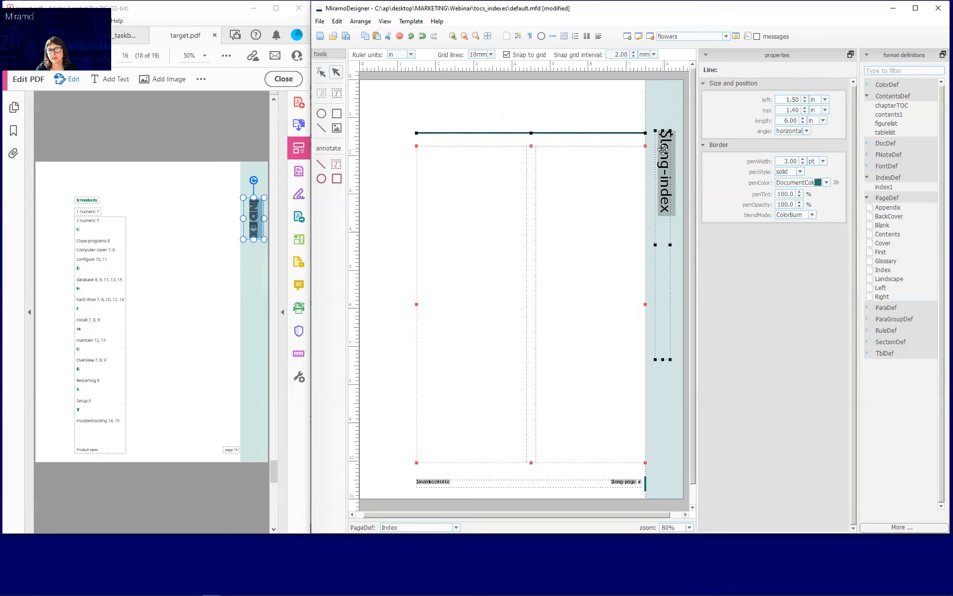
right_click(620, 164)
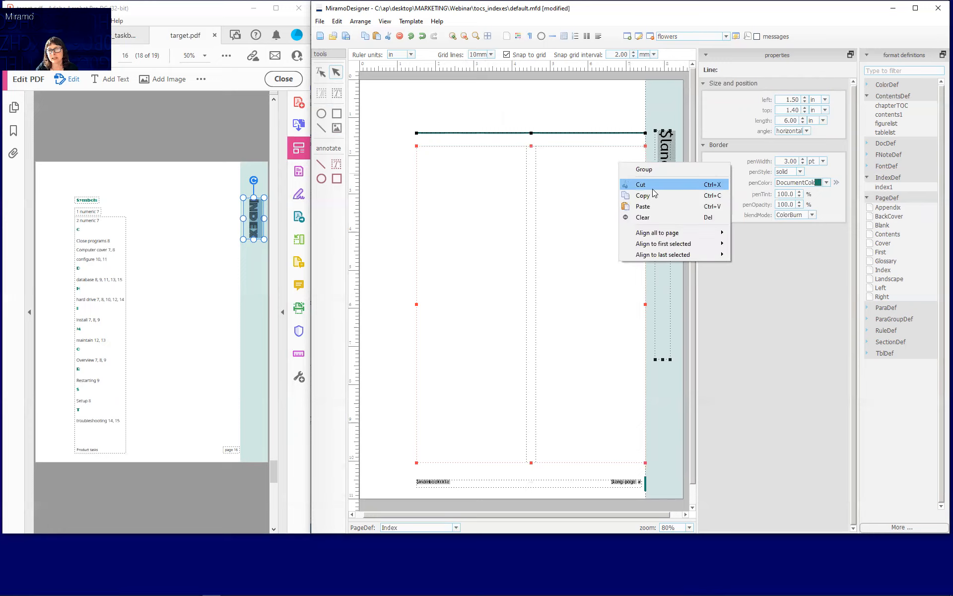
mouse_move(695, 243)
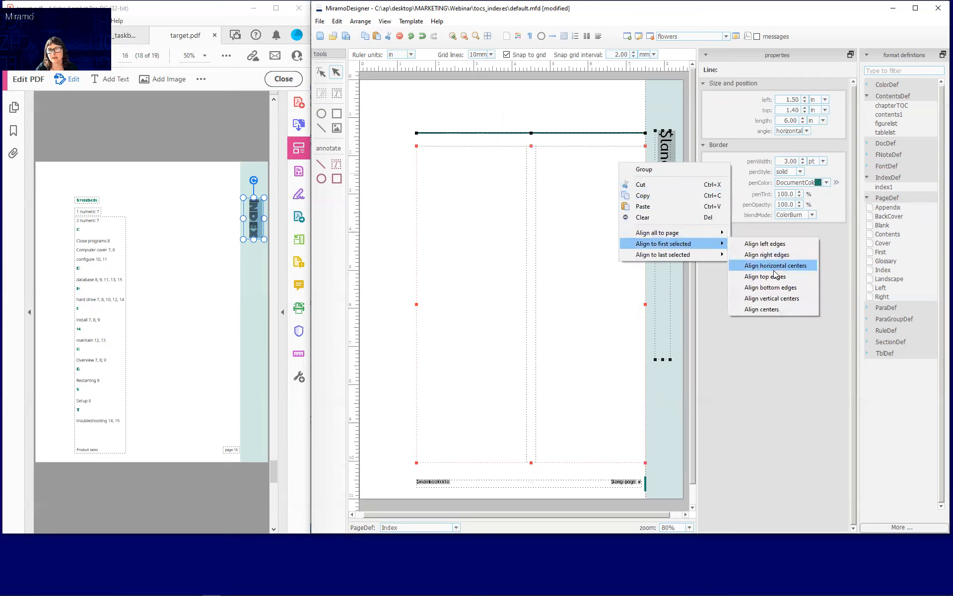
left_click(773, 271)
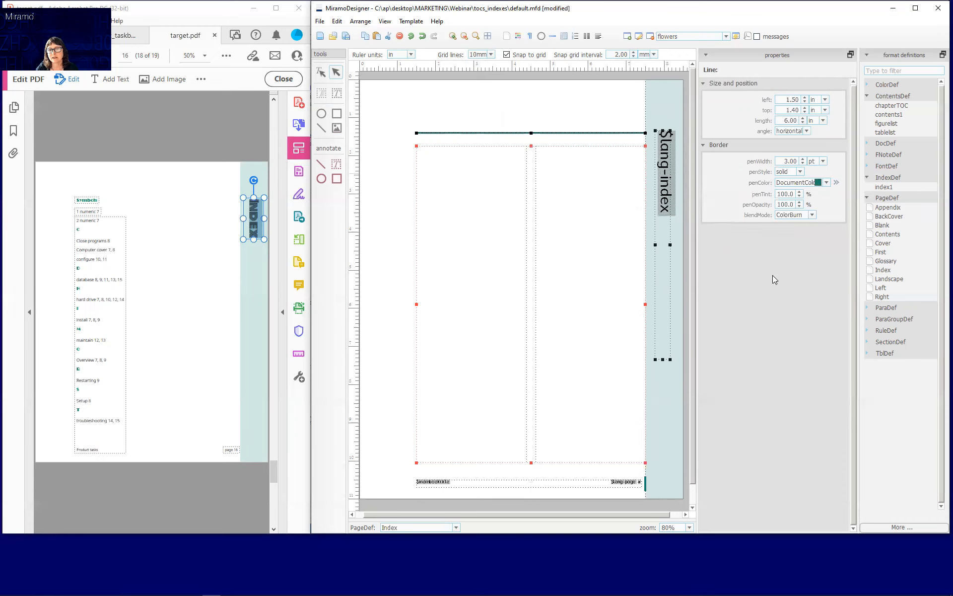
left_click(487, 106)
Delete the horizontal line above the main text frame and the short vertical line beside the page footer.
left_click(477, 132)
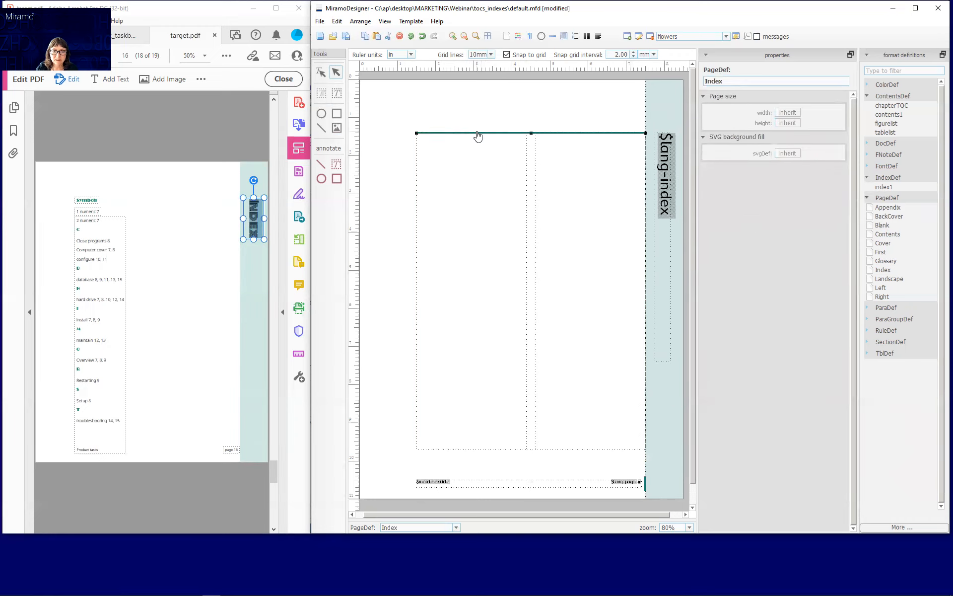
key("Delete")
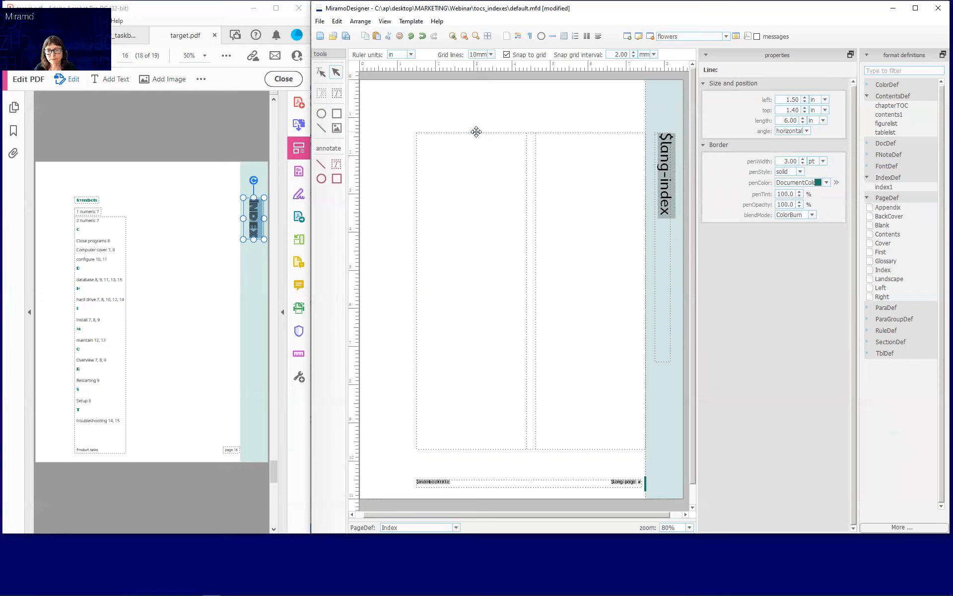
left_click(645, 482)
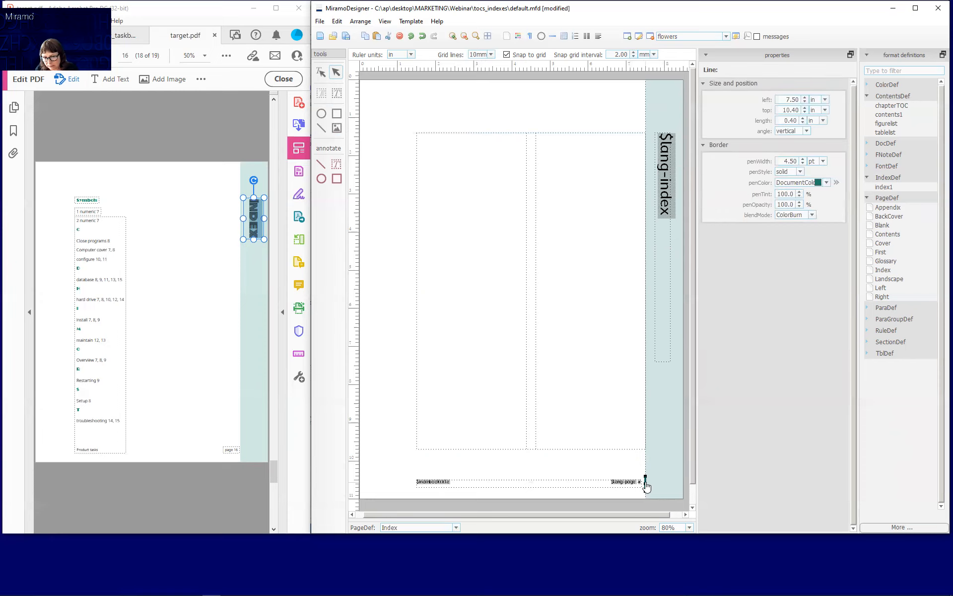
key("Delete")
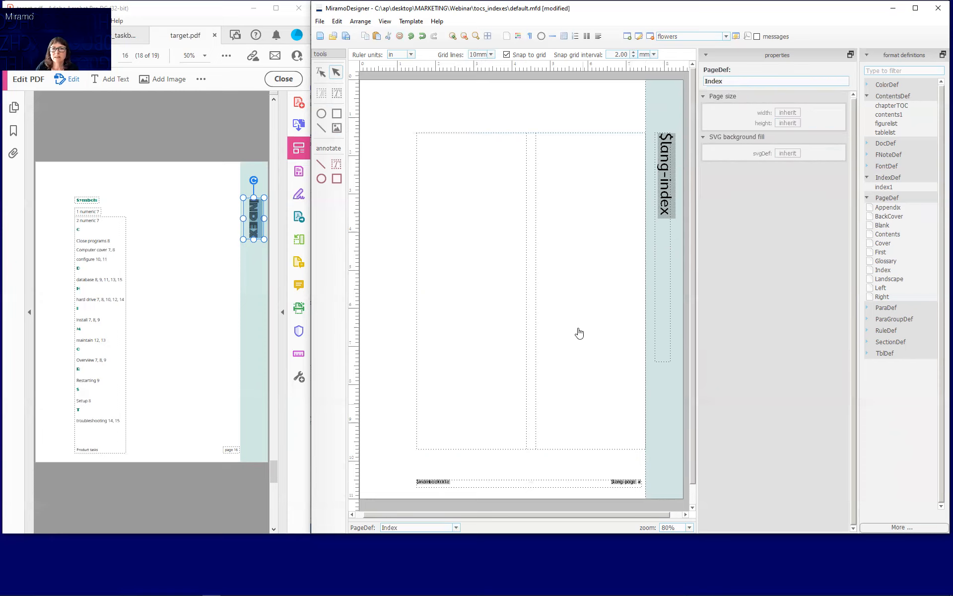
Set the main text frame on the Index page to 1.30 in left, 5.70 in width and one column.
left_click(478, 169)
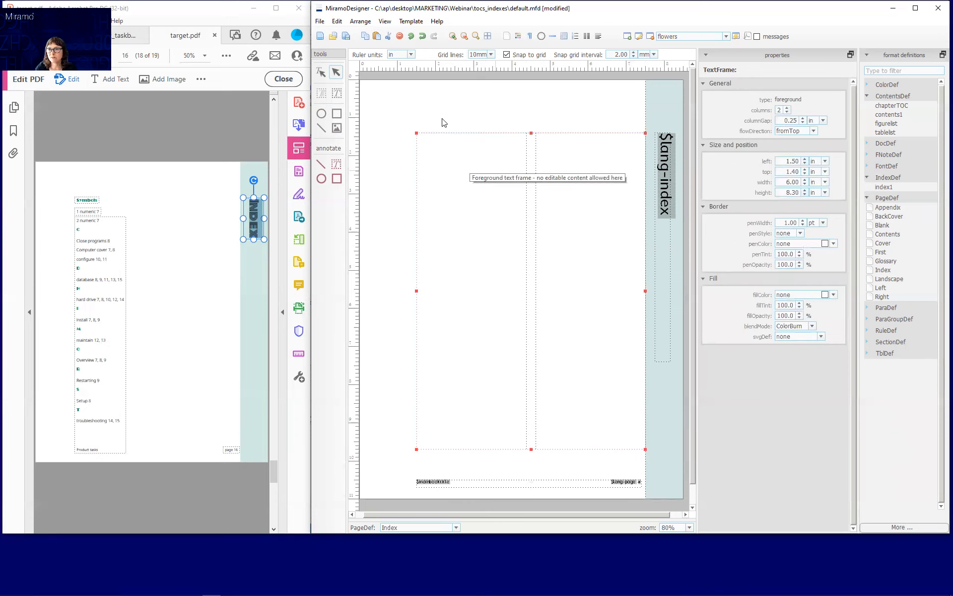
left_click(805, 163)
left_click(805, 163)
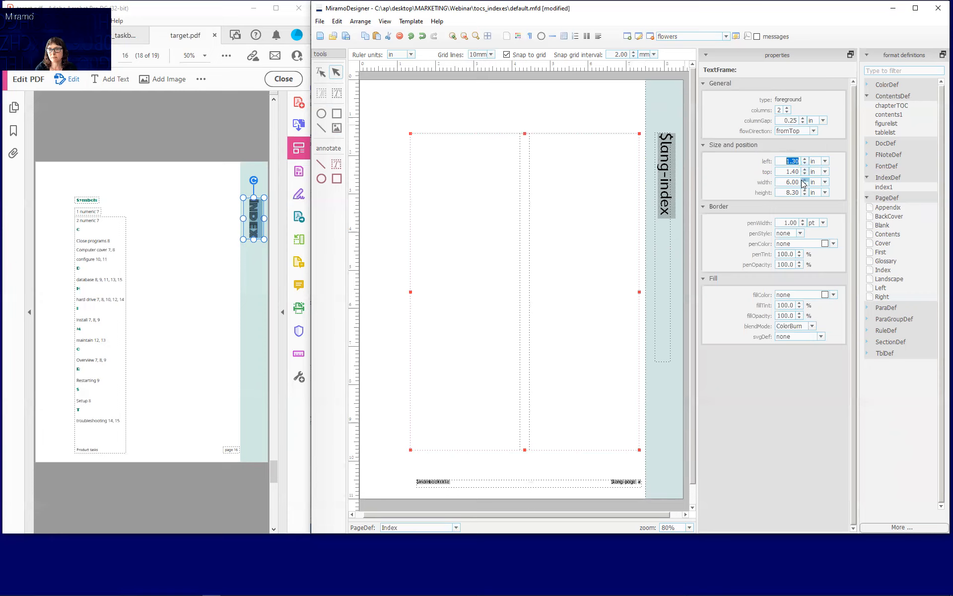
left_click(805, 184)
left_click(805, 184)
left_click(805, 184)
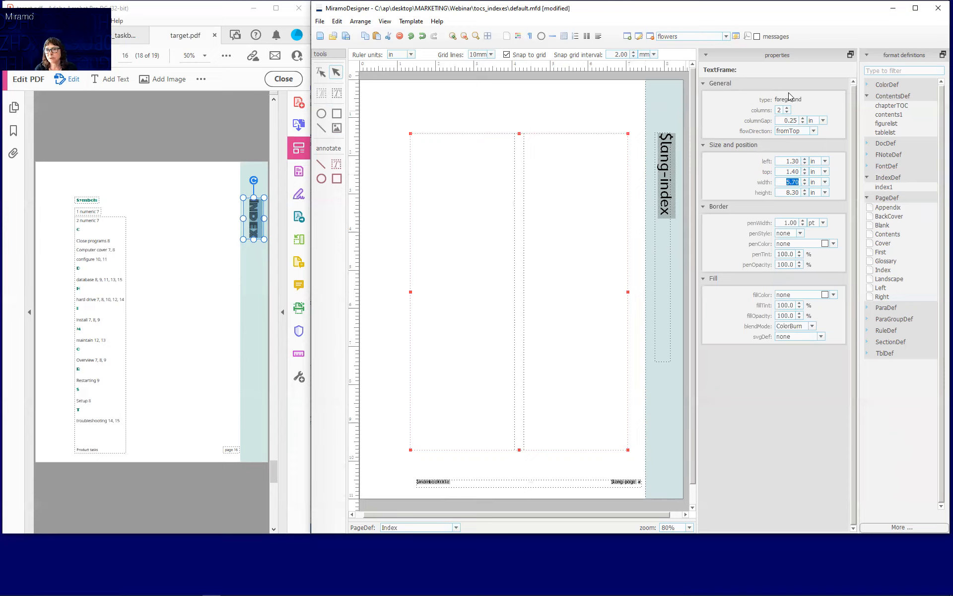
left_click(787, 110)
left_click(788, 110)
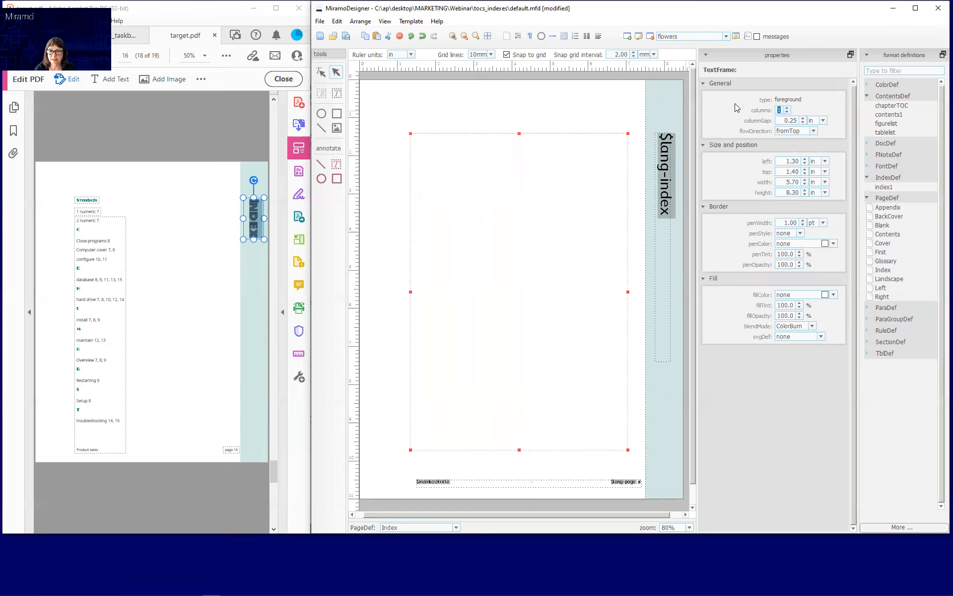
Set the footer text frame to 1.30 in left and 5.70 in width, and save the template.
left_click(472, 484)
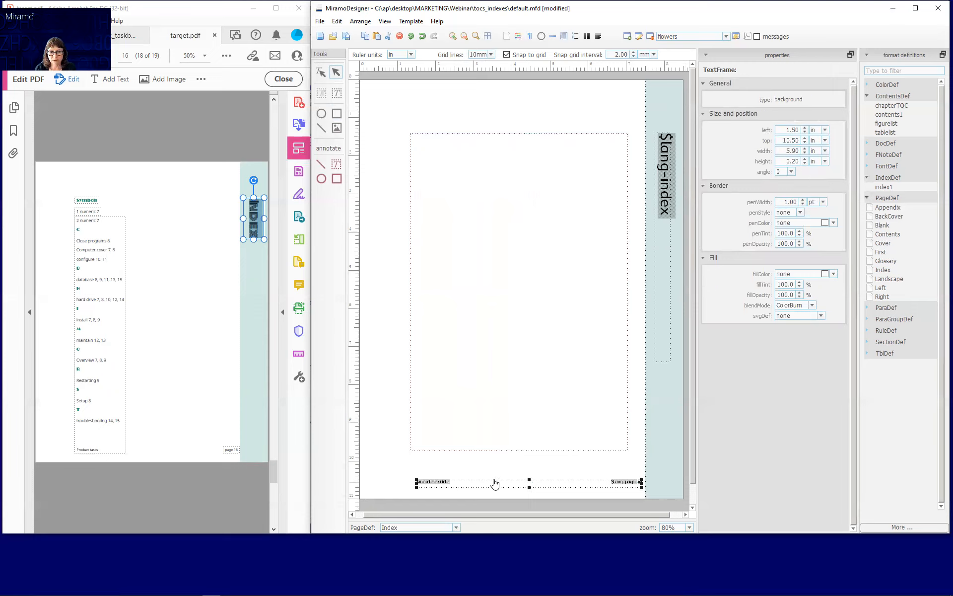
left_click(805, 132)
left_click(805, 132)
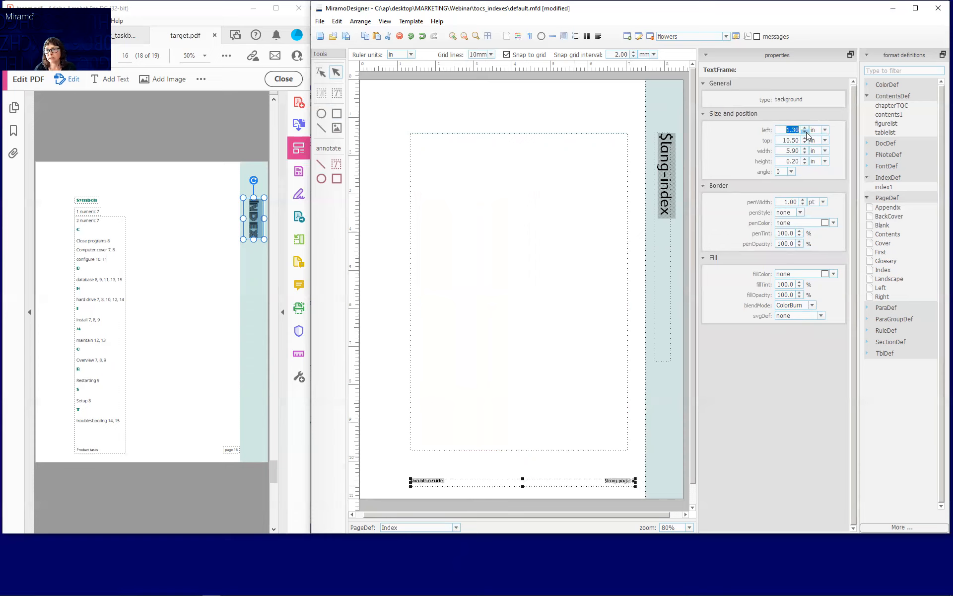
left_click(805, 153)
left_click(805, 153)
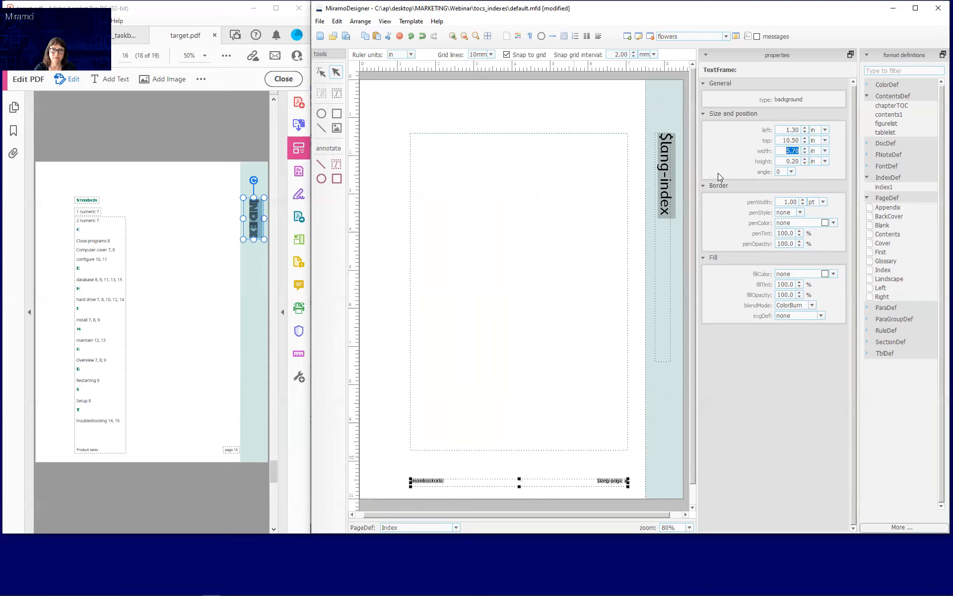
key("ctrl+s")
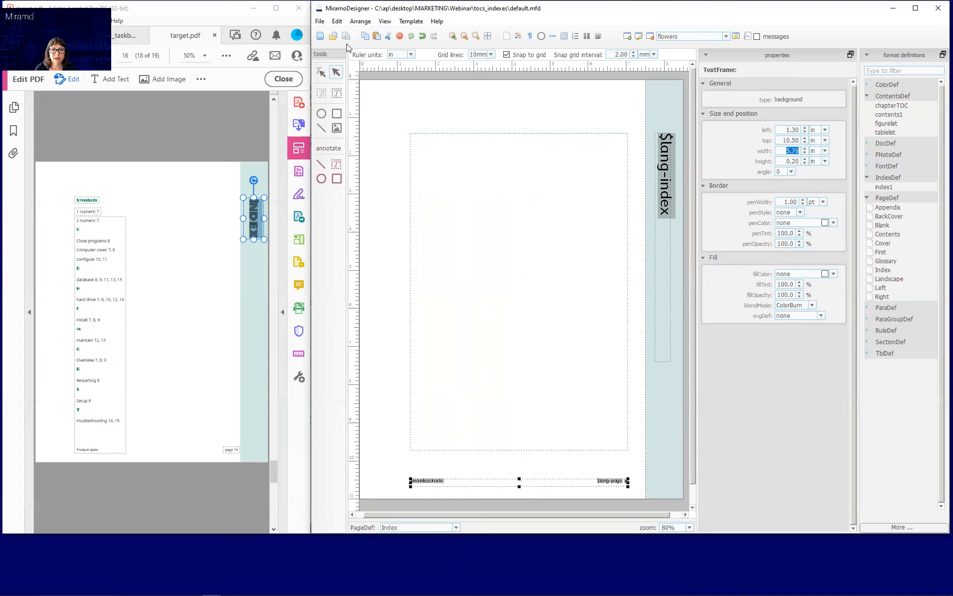
Open the TOC formatting of the contents1 definition and bring up the contents page, page 3, of target.pdf for comparison.
left_click(454, 104)
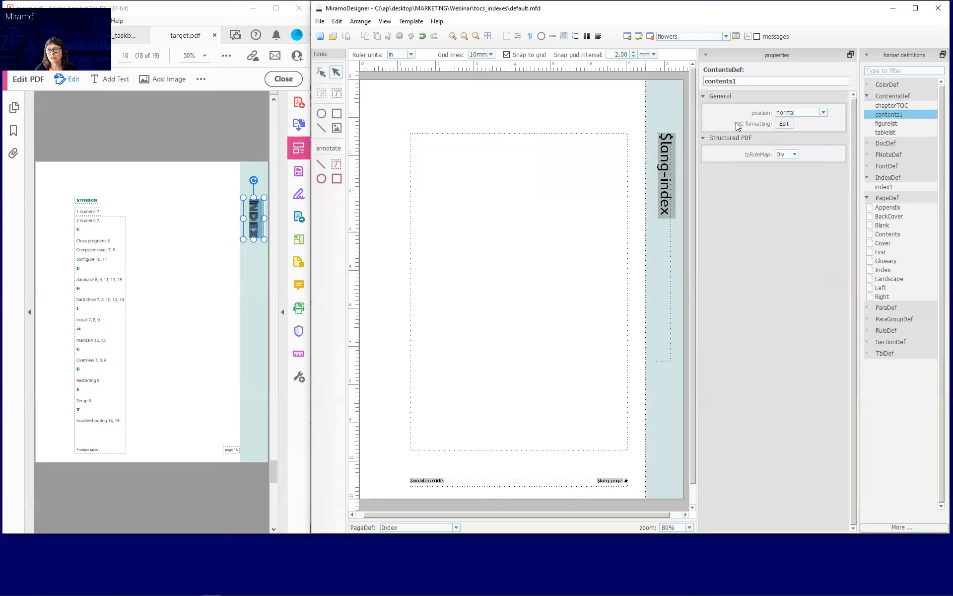
left_click(783, 124)
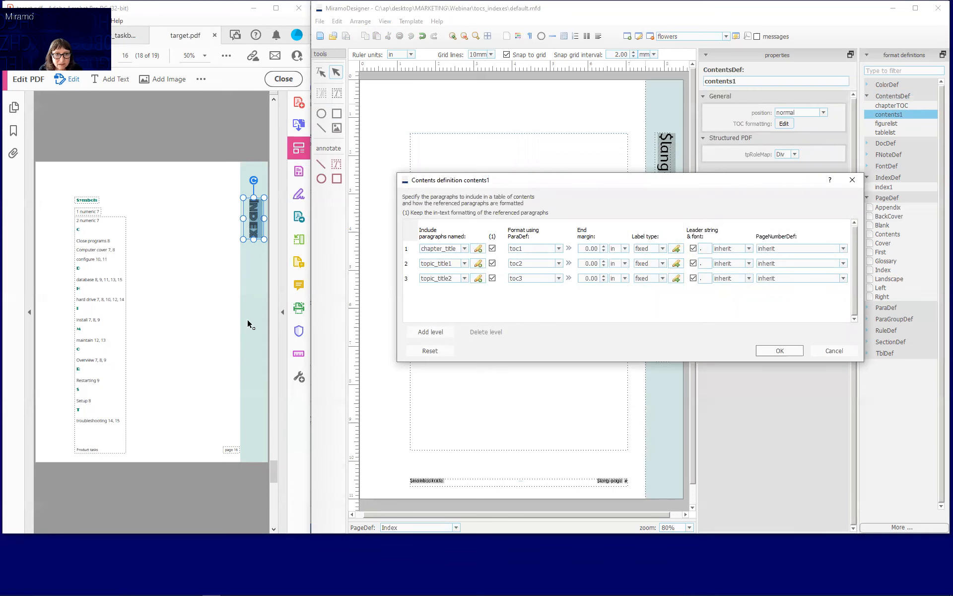
left_click_drag(274, 469, 273, 122)
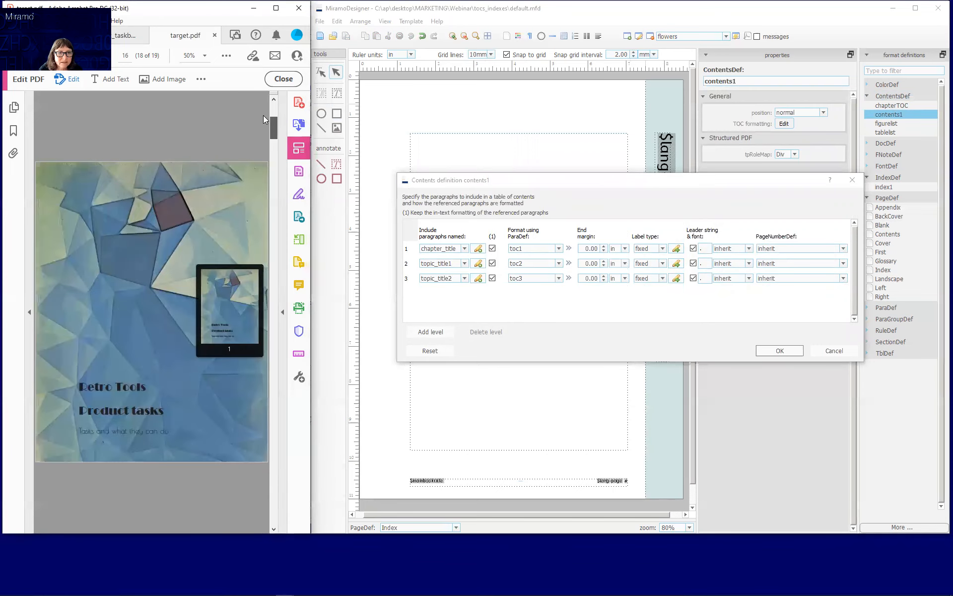
left_click(272, 480)
left_click(275, 480)
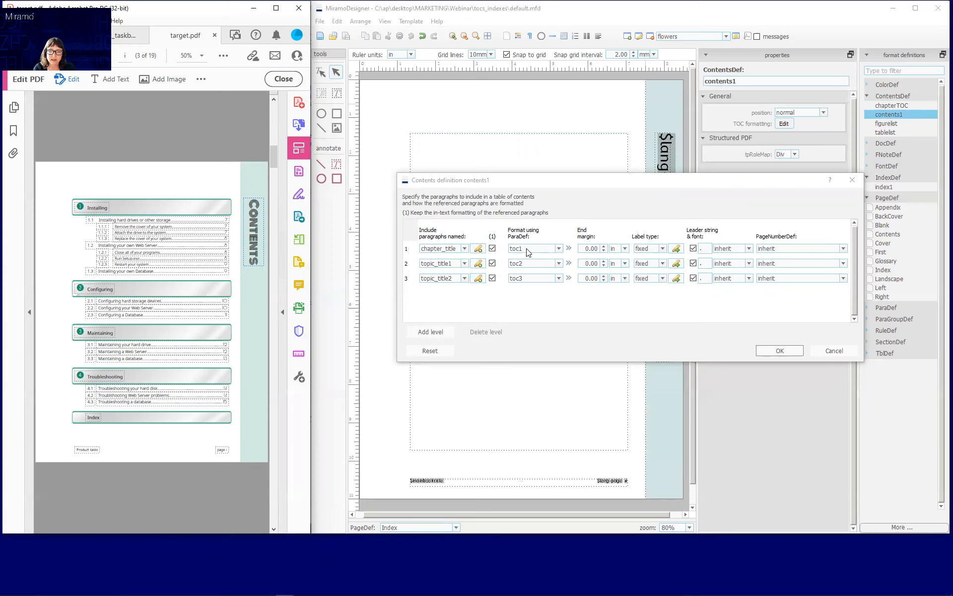
Turn on paraFrame for the toc1 paragraph format used by chapter_title entries and open its paraFrame properties.
left_click(569, 249)
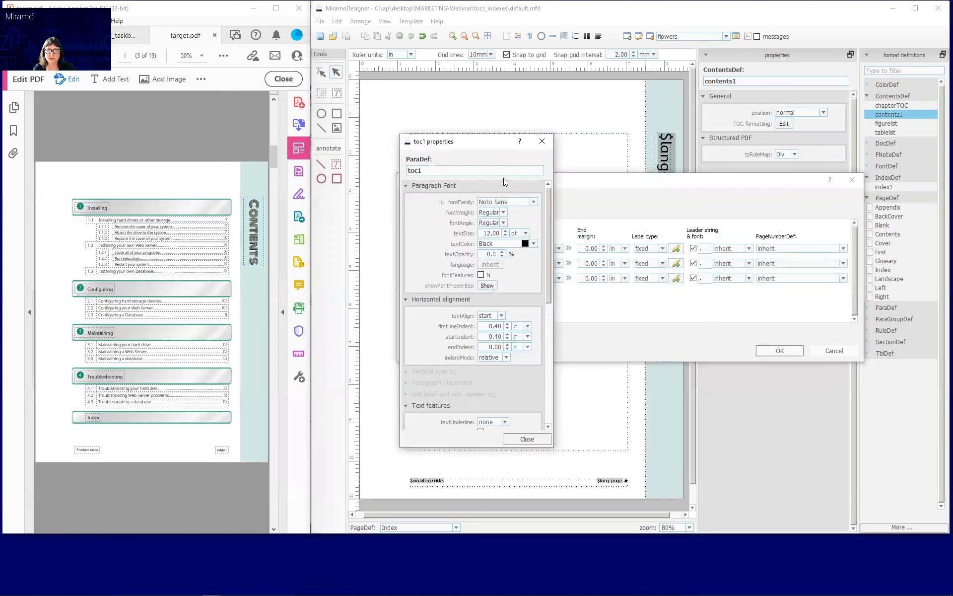
left_click_drag(475, 146, 437, 58)
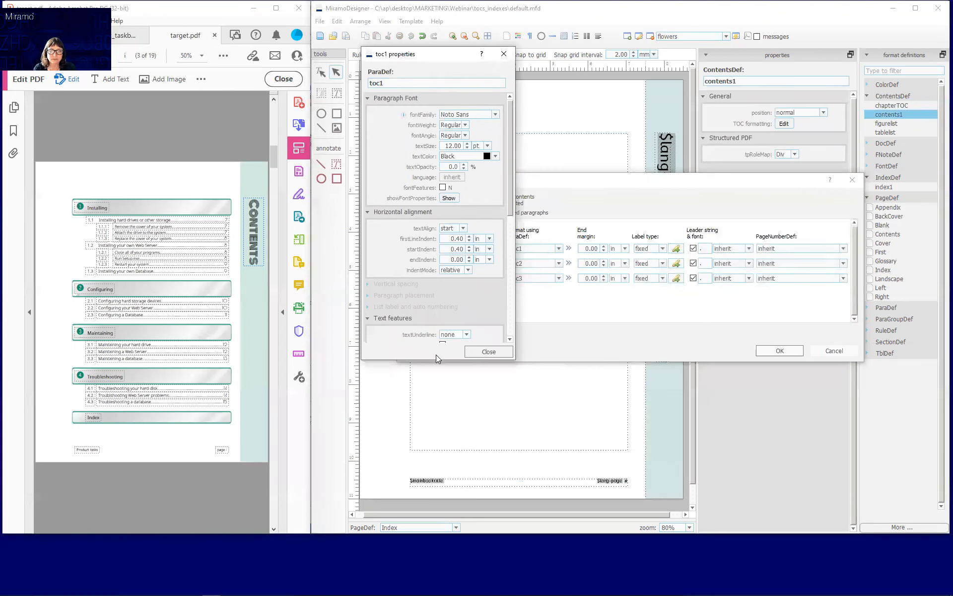
left_click_drag(436, 360, 436, 501)
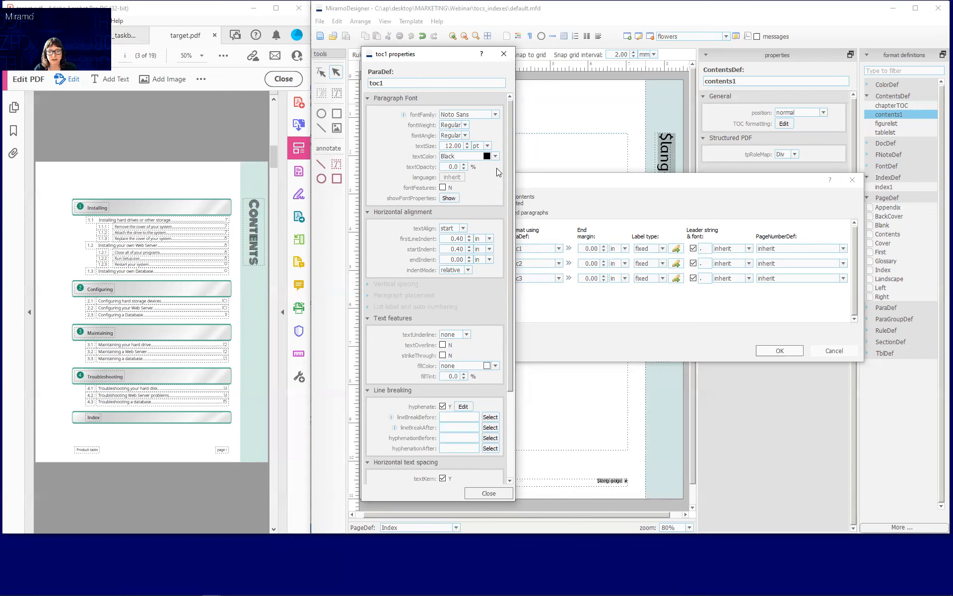
left_click_drag(511, 120, 532, 264)
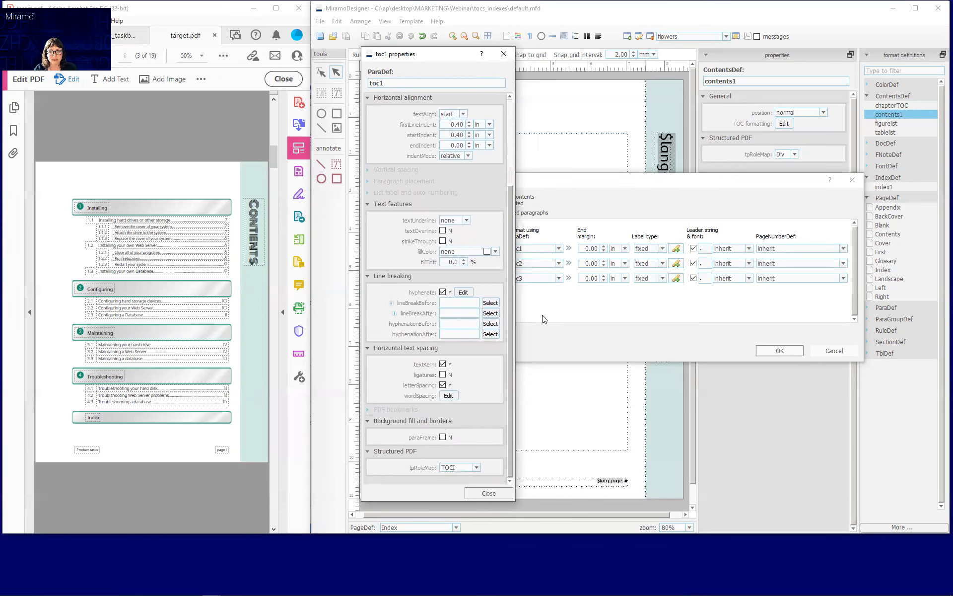
left_click(443, 437)
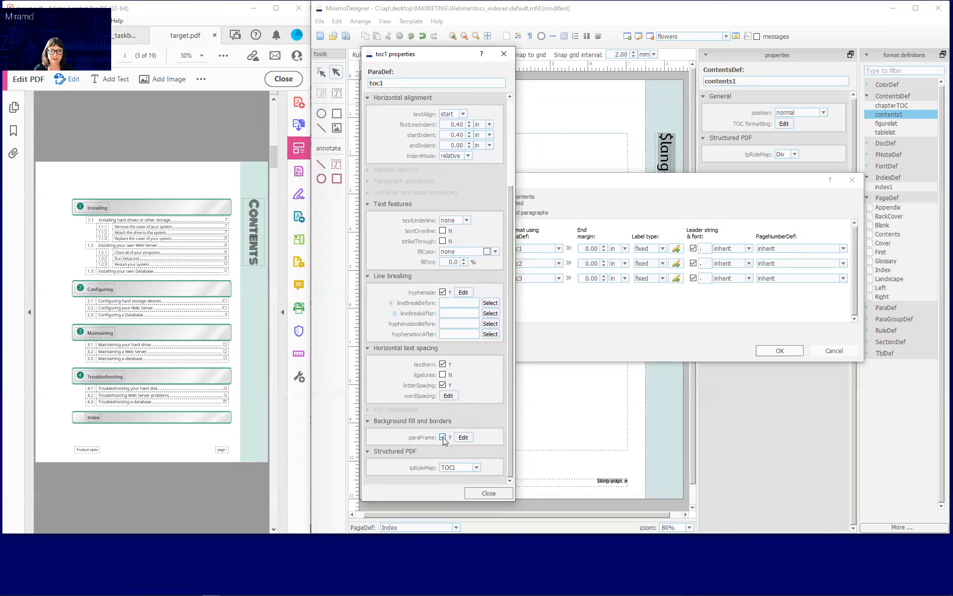
left_click(466, 437)
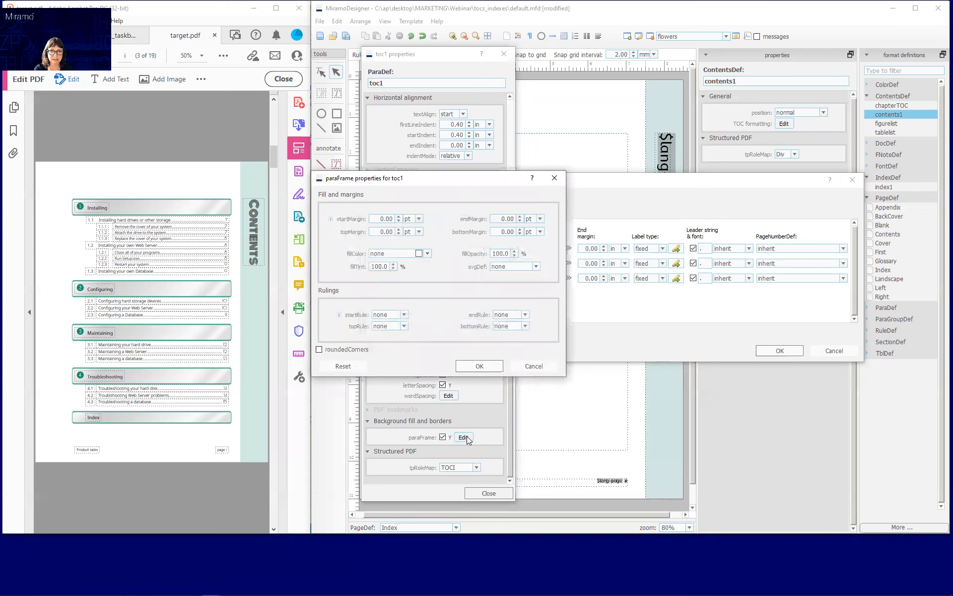
left_click_drag(462, 178, 464, 103)
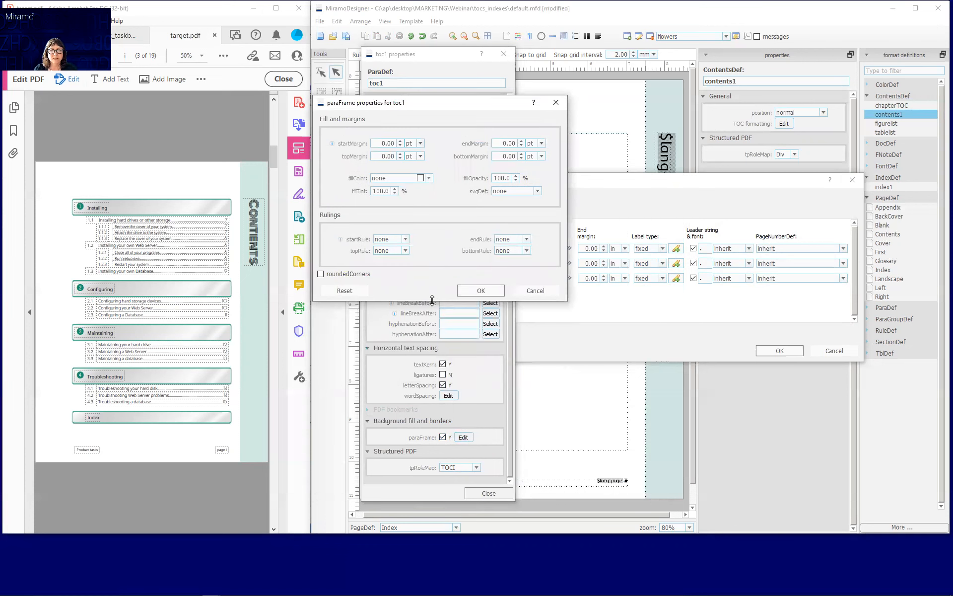
left_click_drag(432, 300, 462, 452)
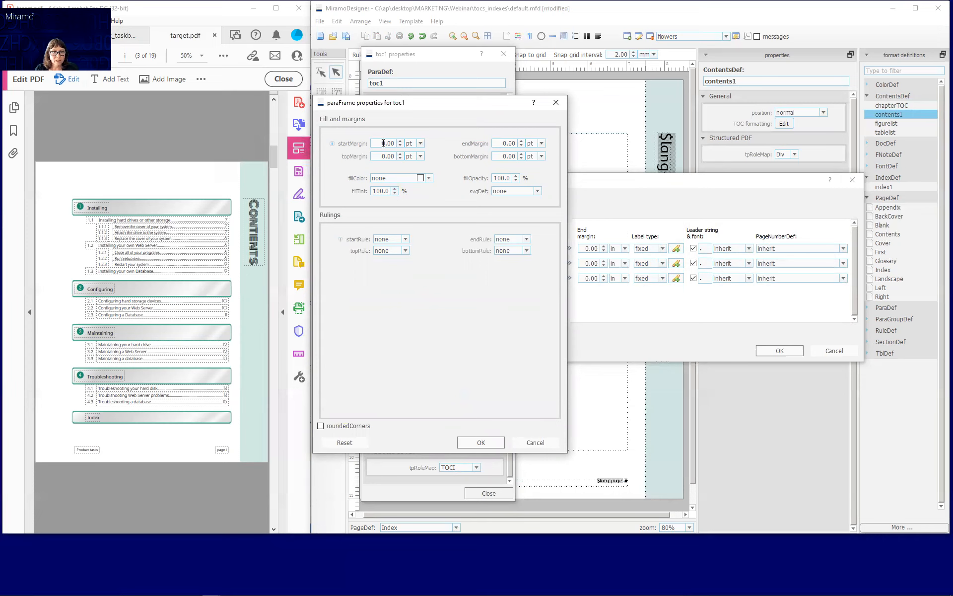
Set the start, top, end and bottom margins of toc1's paraFrame to 10 pt each.
left_click_drag(378, 143, 395, 145)
type("10")
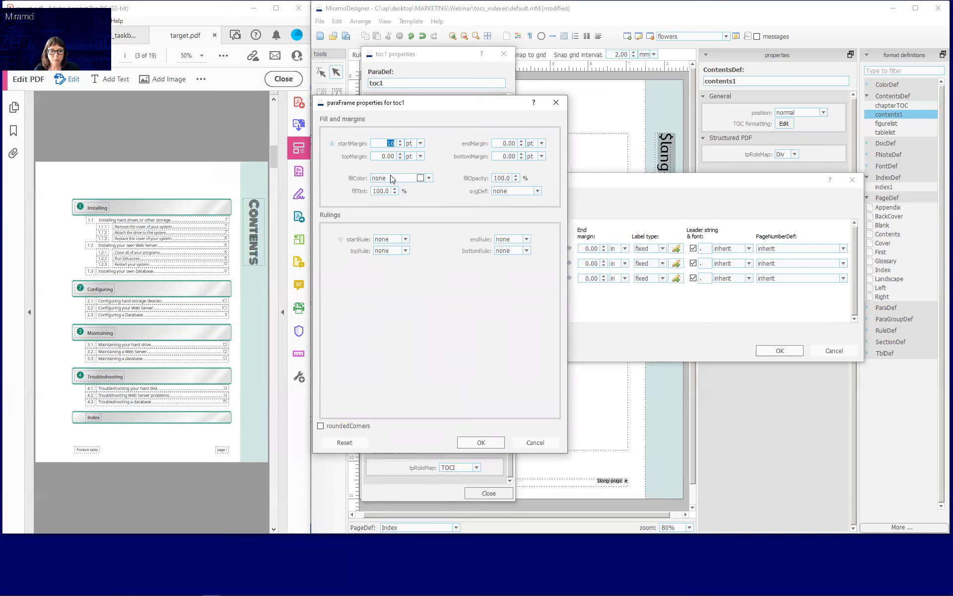
key("Tab")
type("10")
double_click(516, 144)
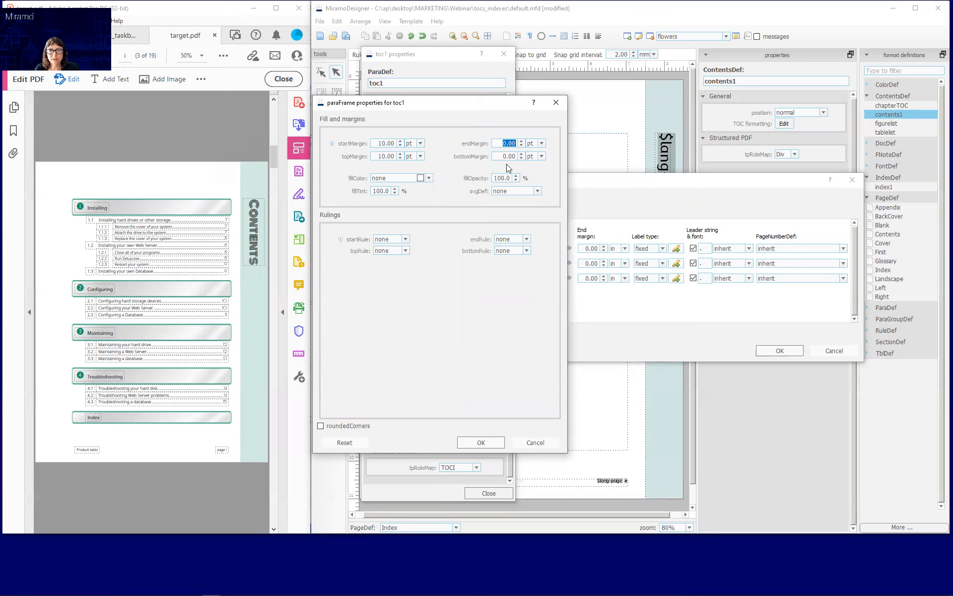
left_click_drag(501, 157, 518, 158)
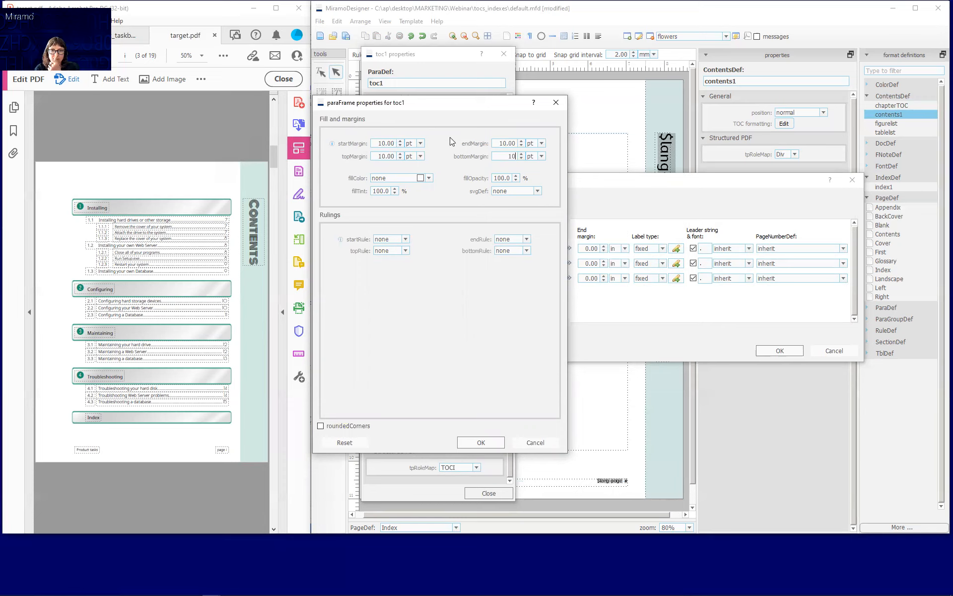
Apply linearGradient2 as the SVG fill of toc1's paraFrame and check its definition.
left_click(538, 192)
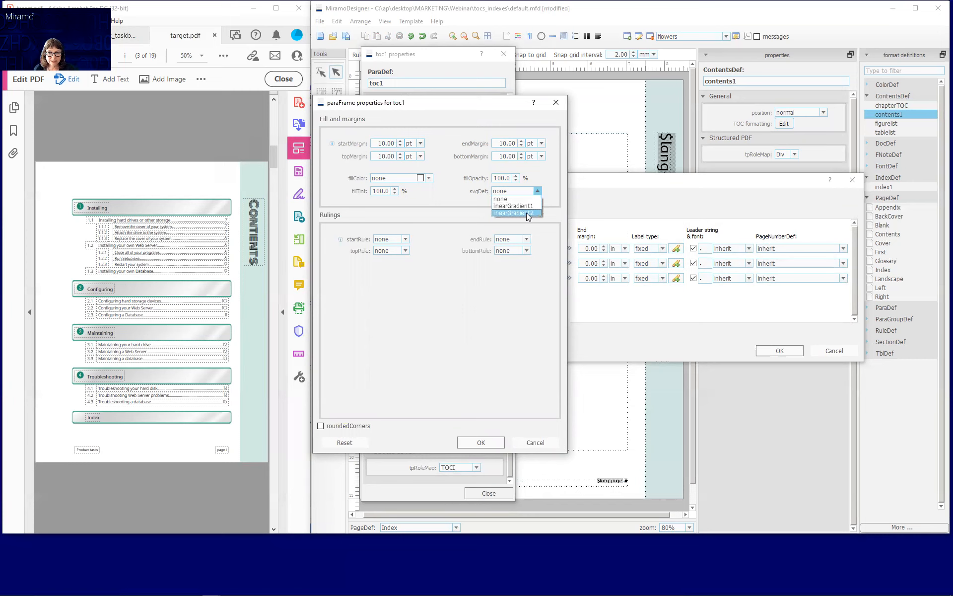
left_click(526, 212)
left_click(552, 192)
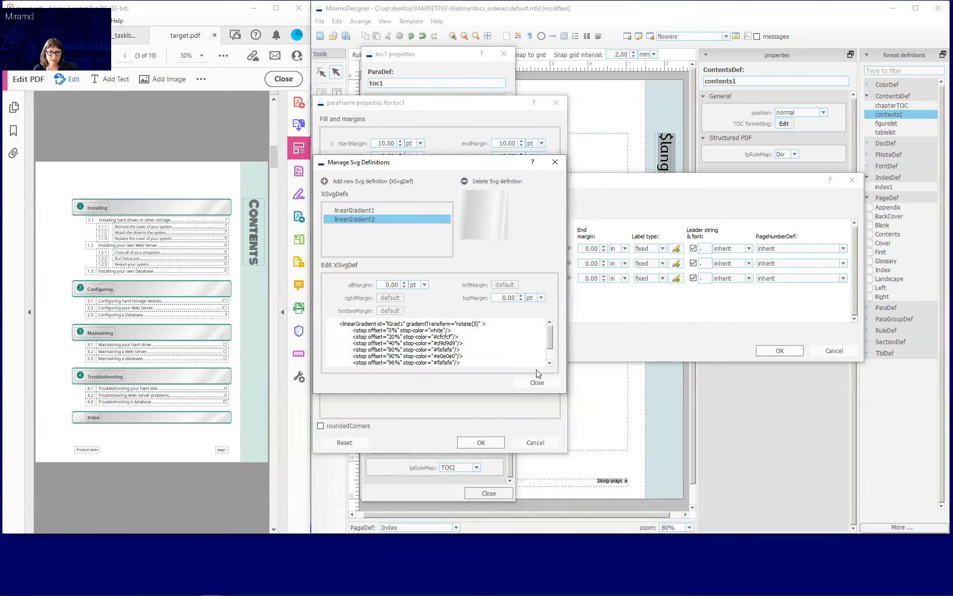
left_click(537, 382)
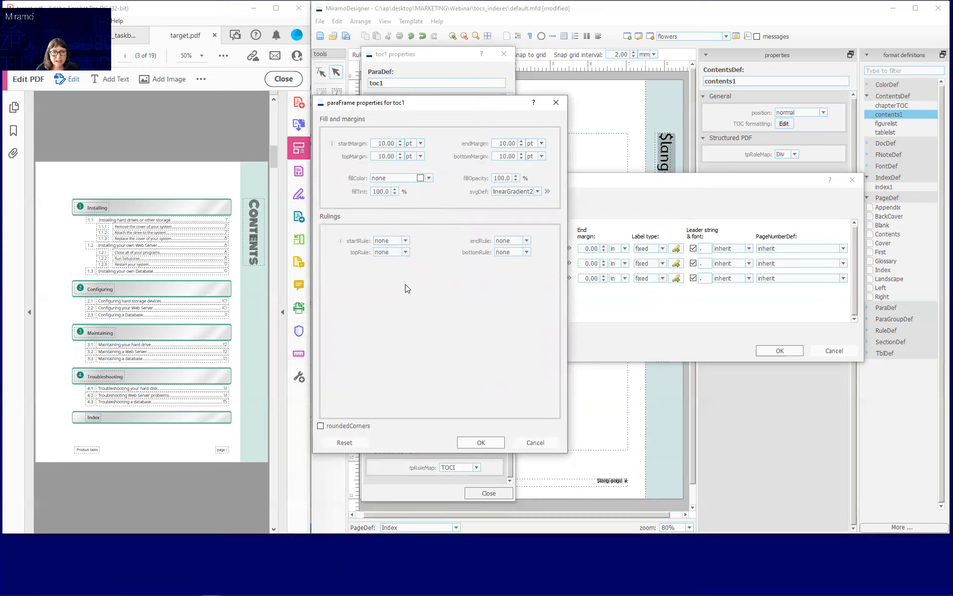
Set the toc1 paraFrame's start and end rules to Thin and its top and bottom rules to Medium.
left_click(406, 242)
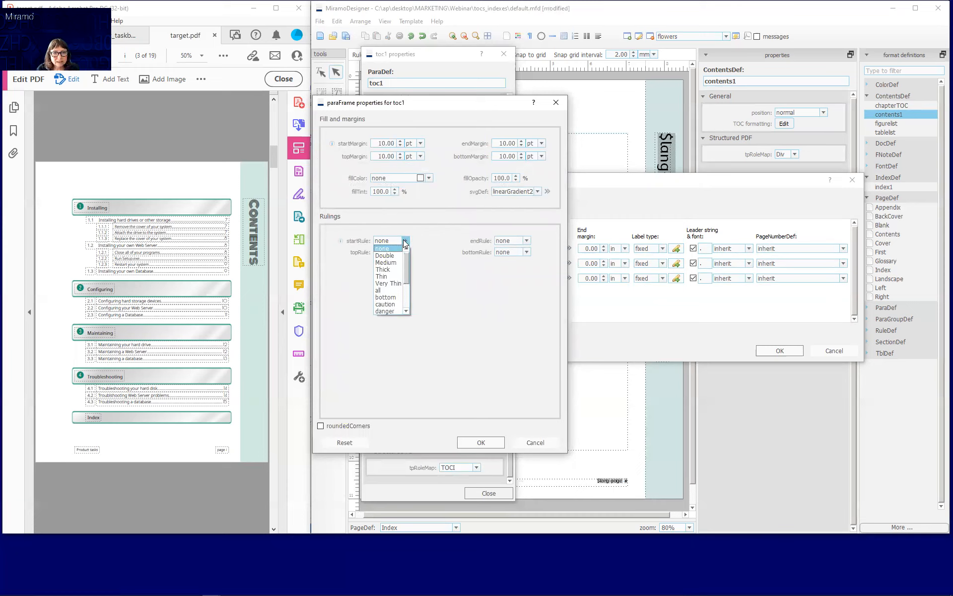
left_click(394, 276)
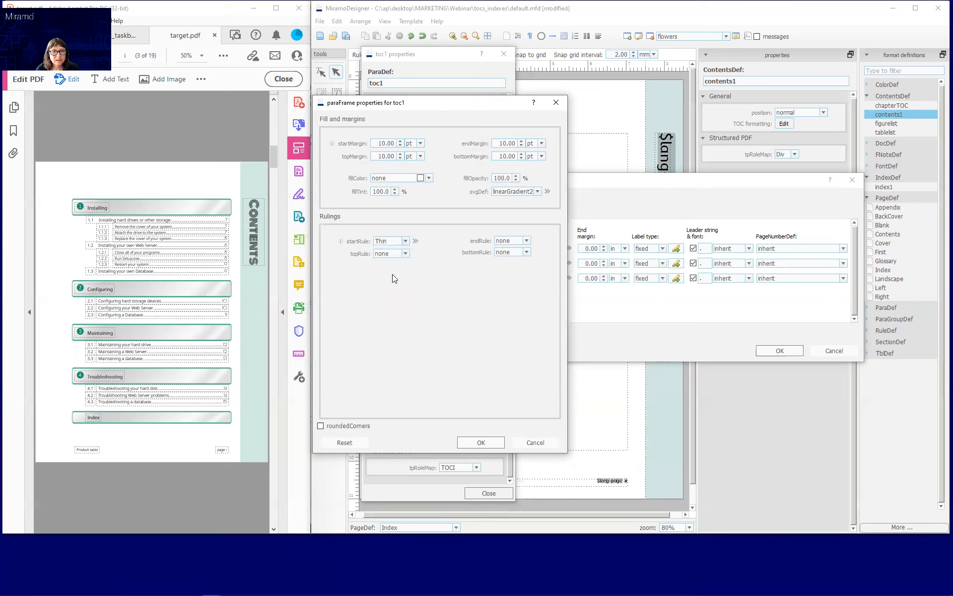
left_click(527, 240)
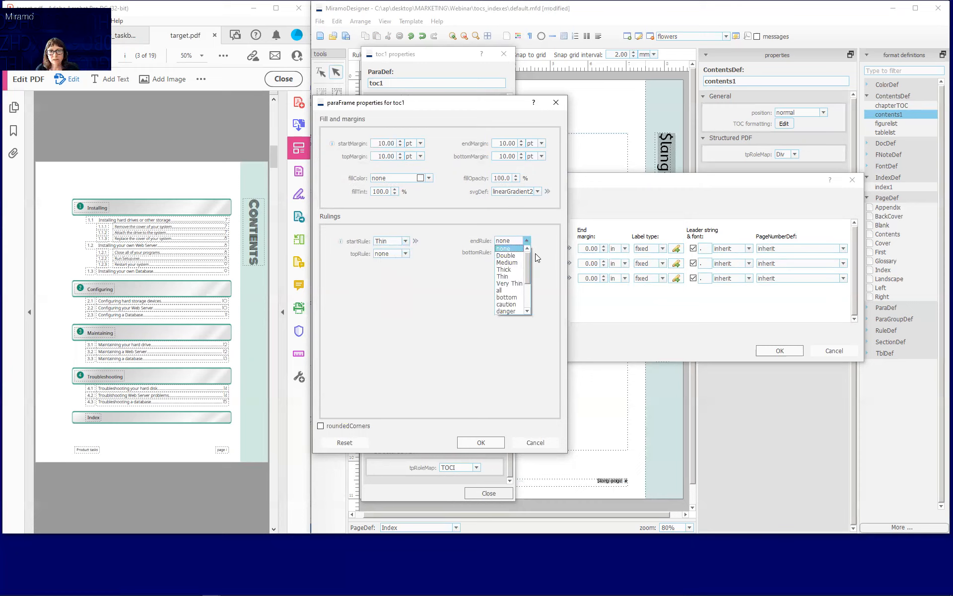
left_click(517, 276)
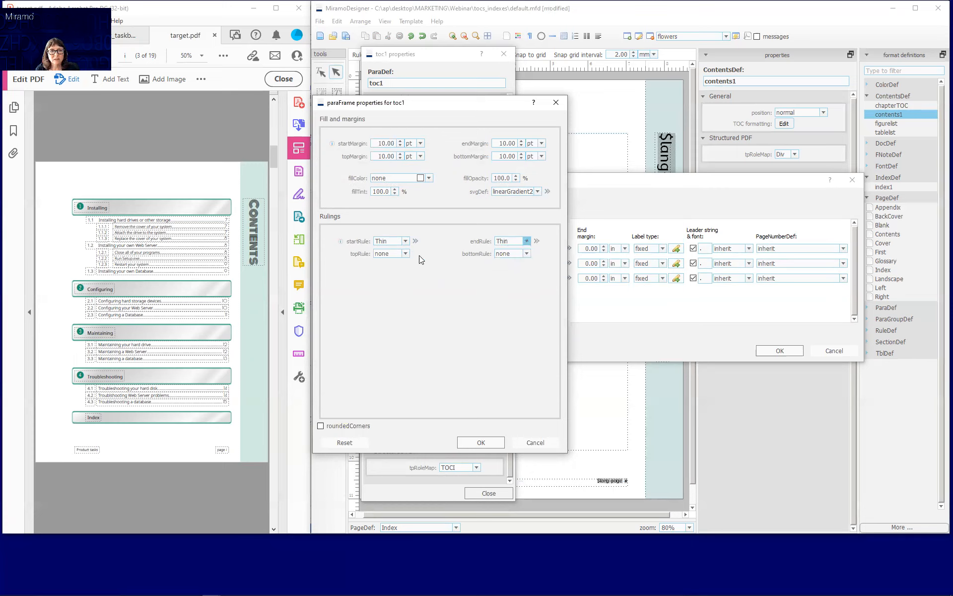
left_click(406, 254)
left_click(395, 276)
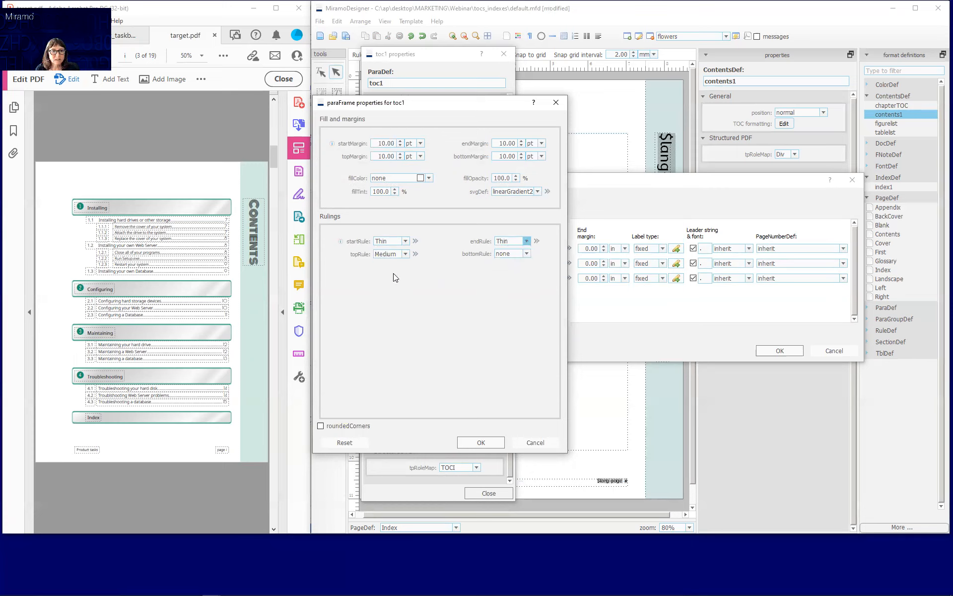
left_click(527, 254)
left_click(518, 280)
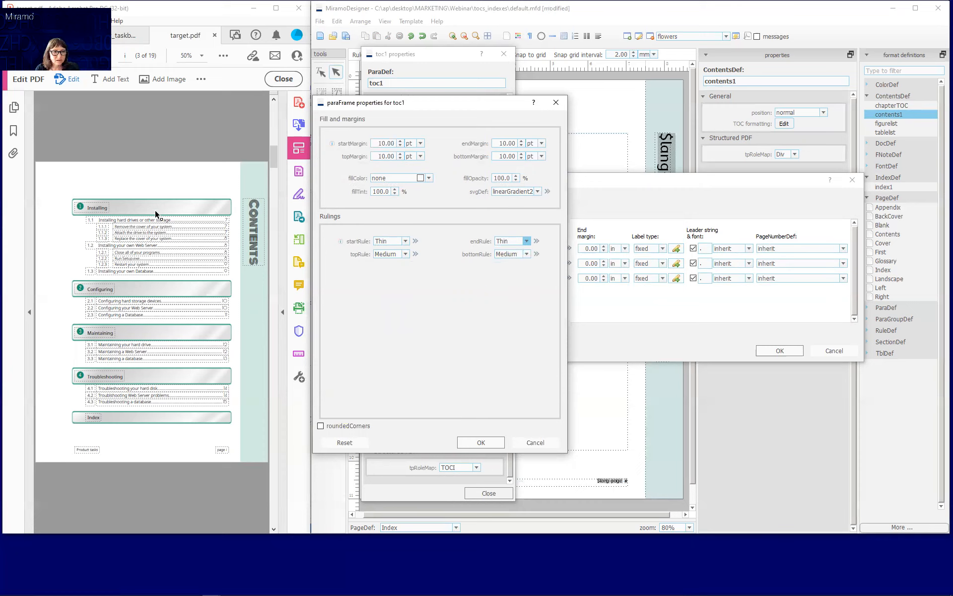
Change the pen color of the Thin rule definition used by toc1's paraFrame to DocumentColor2.
left_click(416, 242)
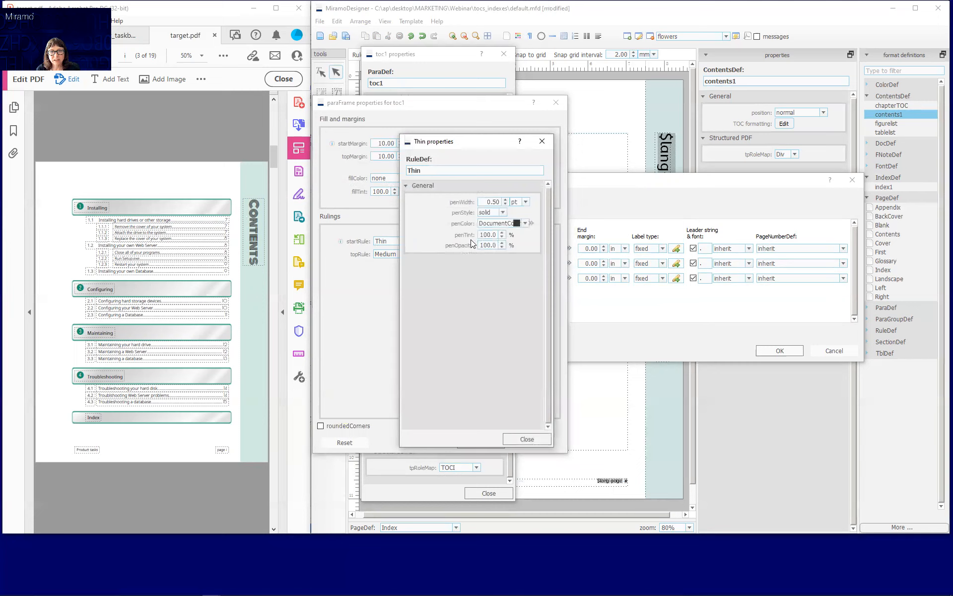
left_click(526, 223)
left_click(540, 275)
left_click(540, 282)
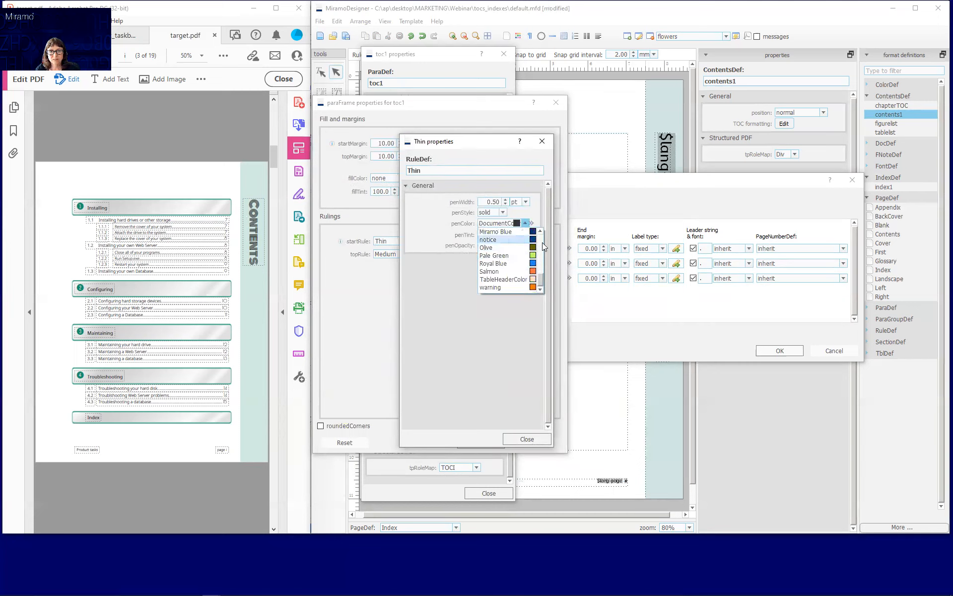
left_click(540, 243)
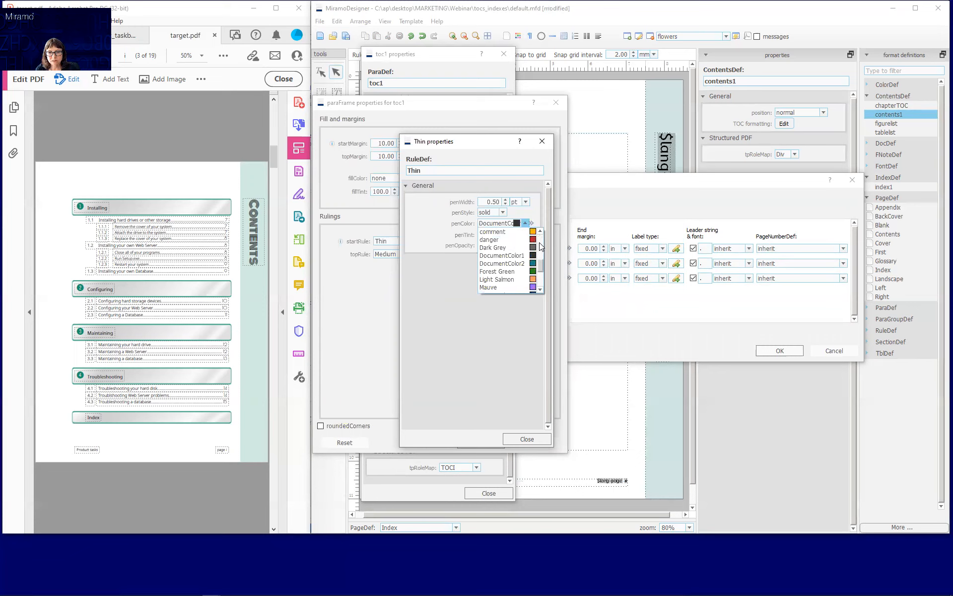
left_click(506, 263)
left_click(529, 439)
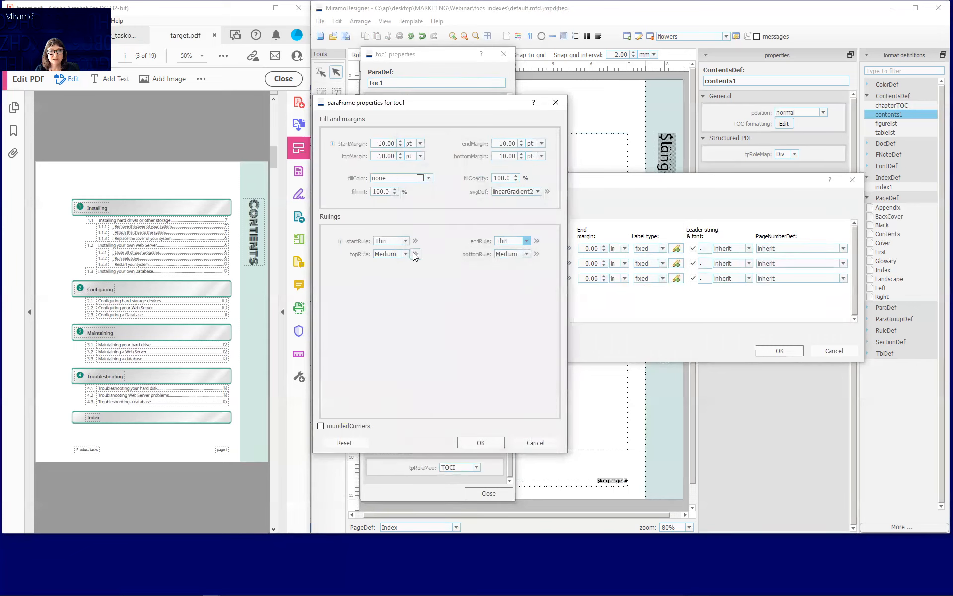
Change the pen color of the Medium rule definition used by toc1's paraFrame to DocumentColor2.
left_click(415, 254)
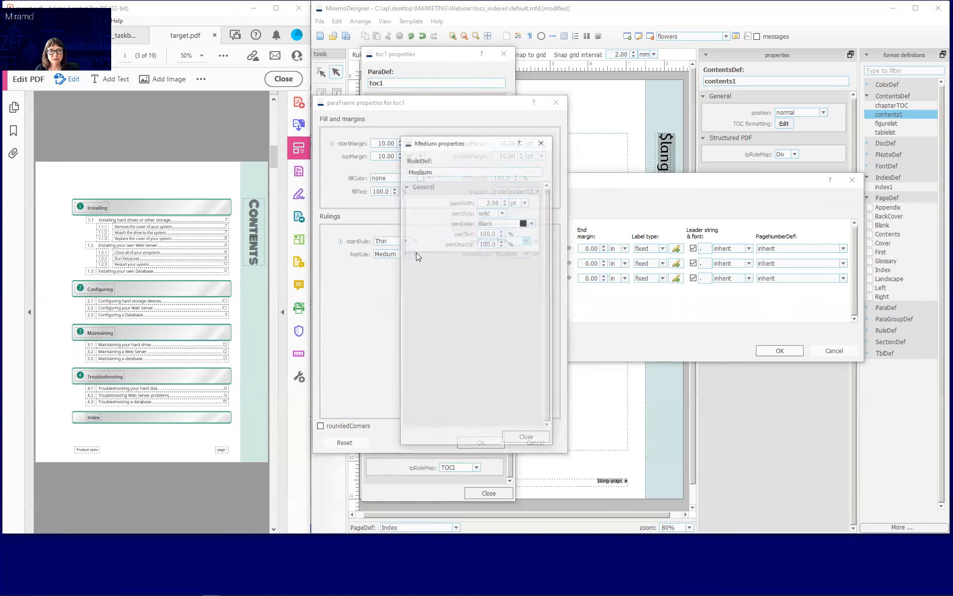
left_click(532, 222)
scroll(541, 273, "down", 3)
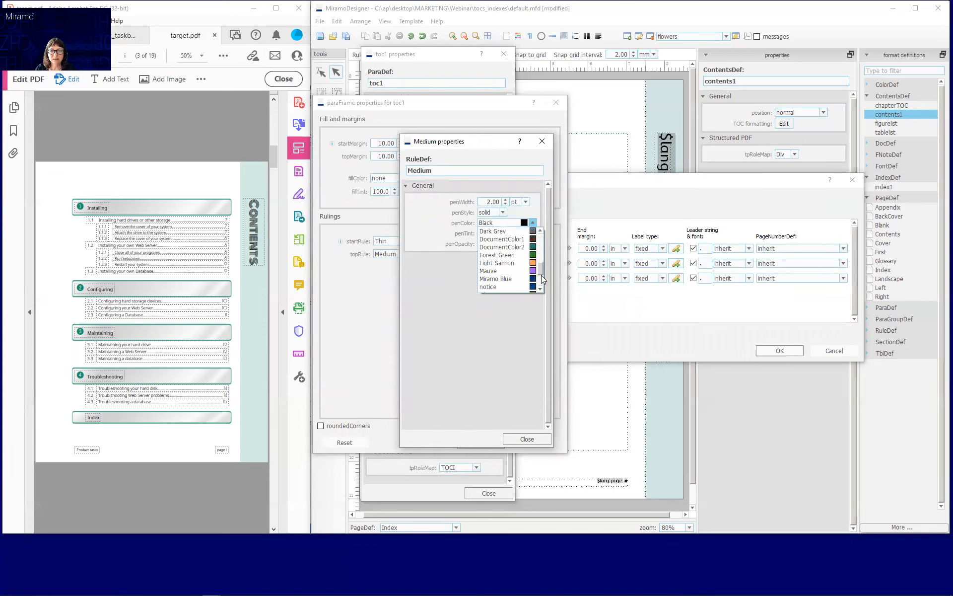
left_click(511, 246)
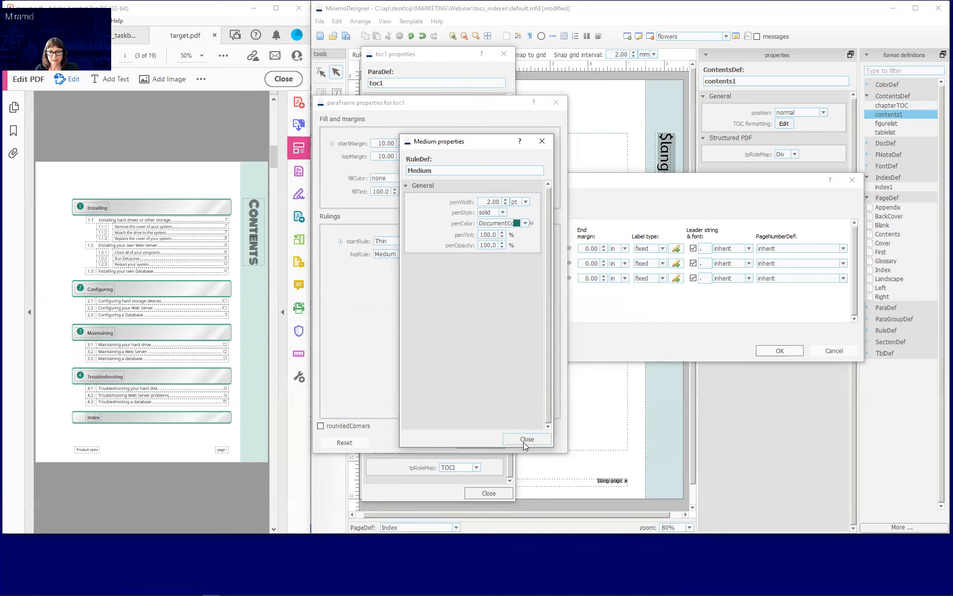
left_click(526, 439)
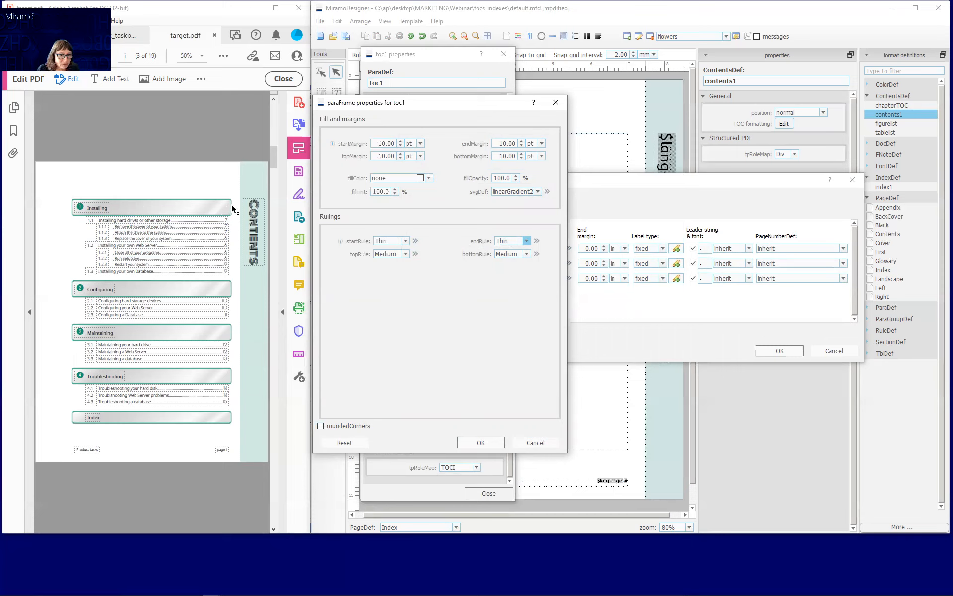
Turn on rounded corners for toc1's paraFrame with a 5 pt horizontal and vertical radius, and close the toc1 properties.
left_click(321, 426)
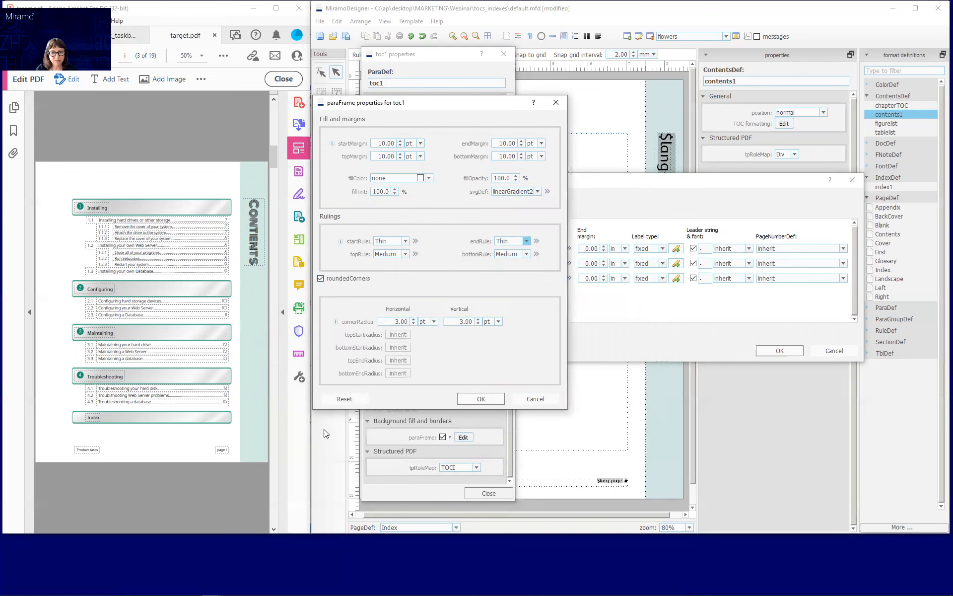
left_click(414, 319)
left_click(414, 320)
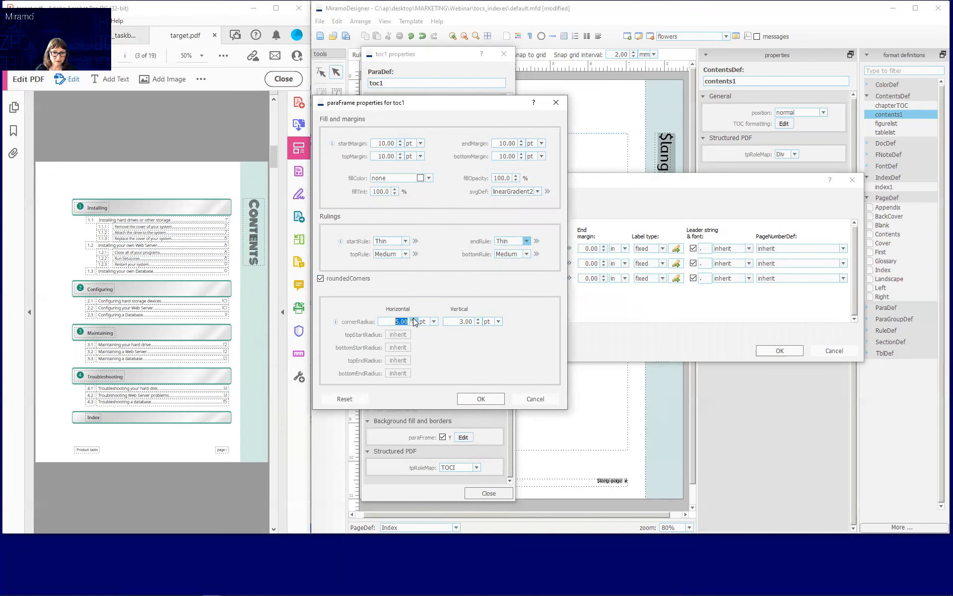
left_click(479, 320)
left_click(479, 320)
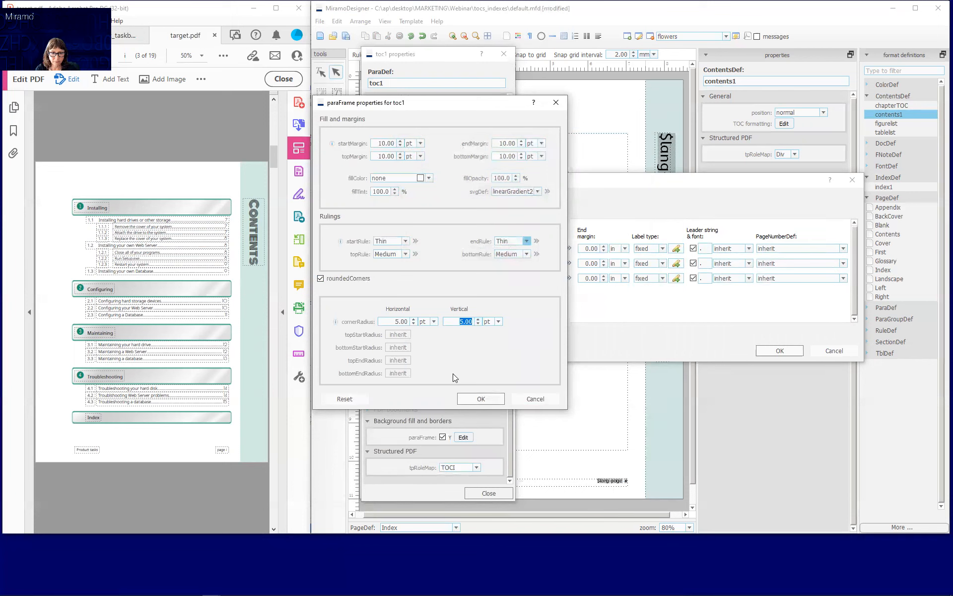
left_click(484, 398)
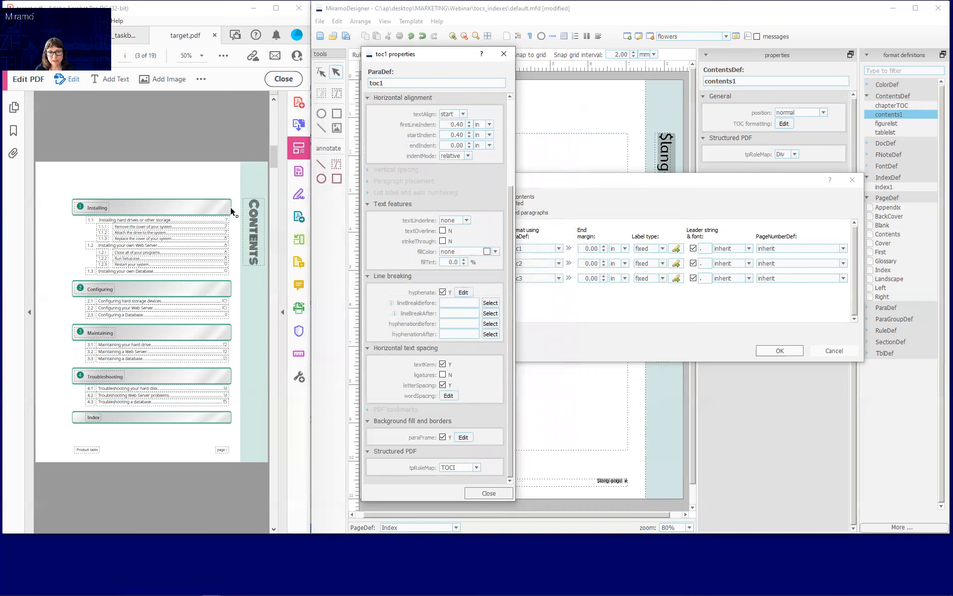
left_click(488, 493)
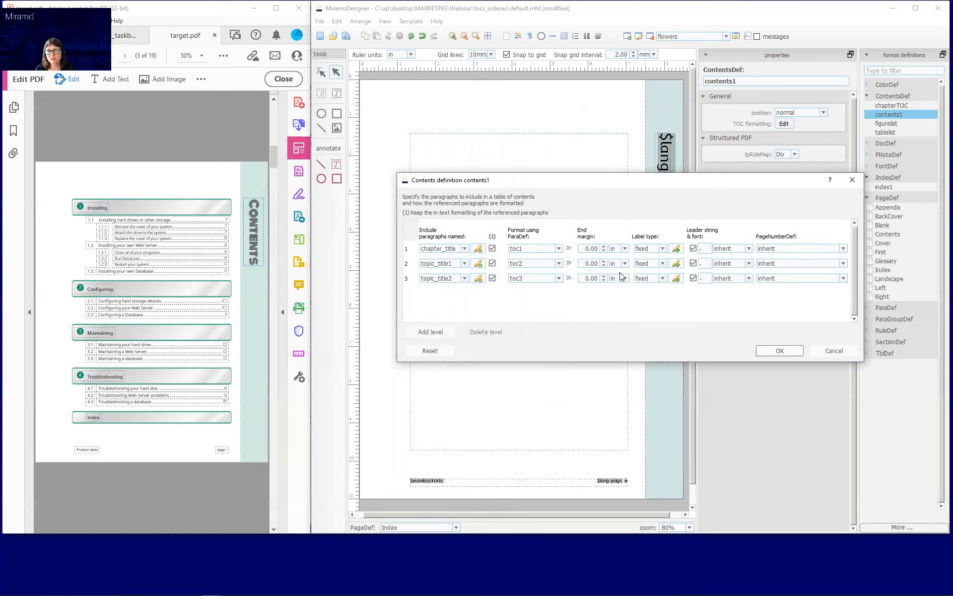
Set the font definition of the contents level 1 label to 2. Fyra 24.
left_click(677, 248)
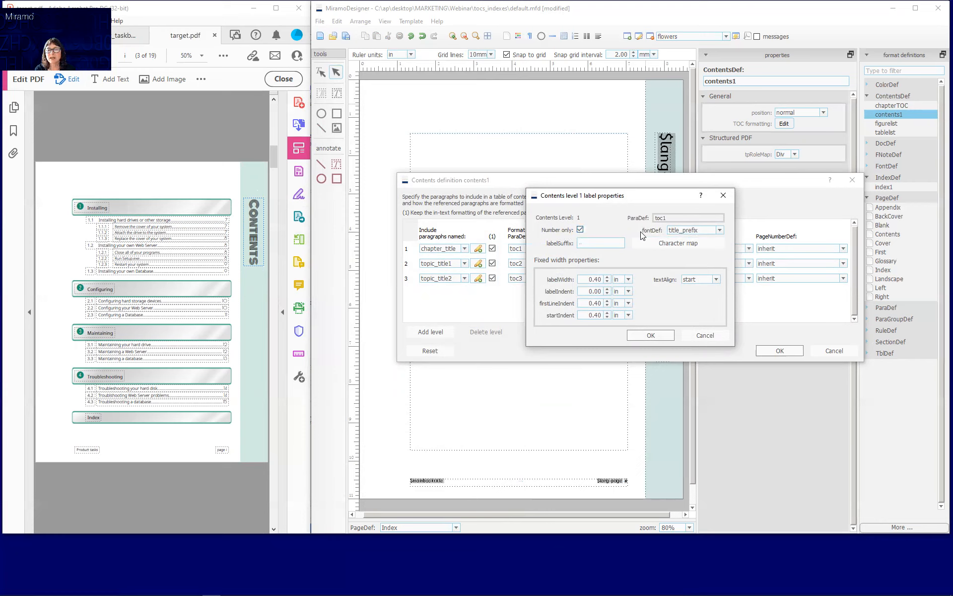
left_click(720, 230)
left_click_drag(721, 280, 730, 235)
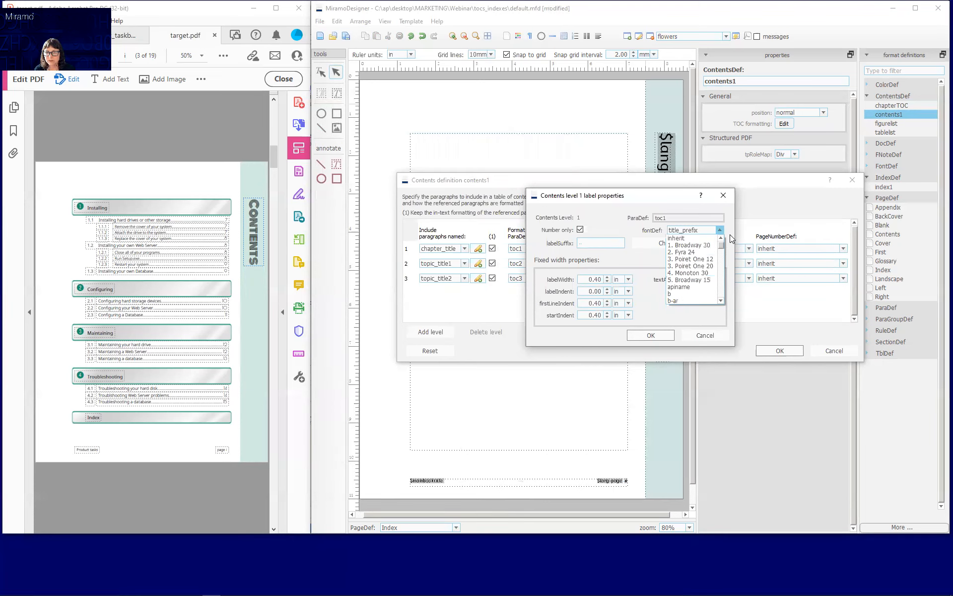
left_click(694, 252)
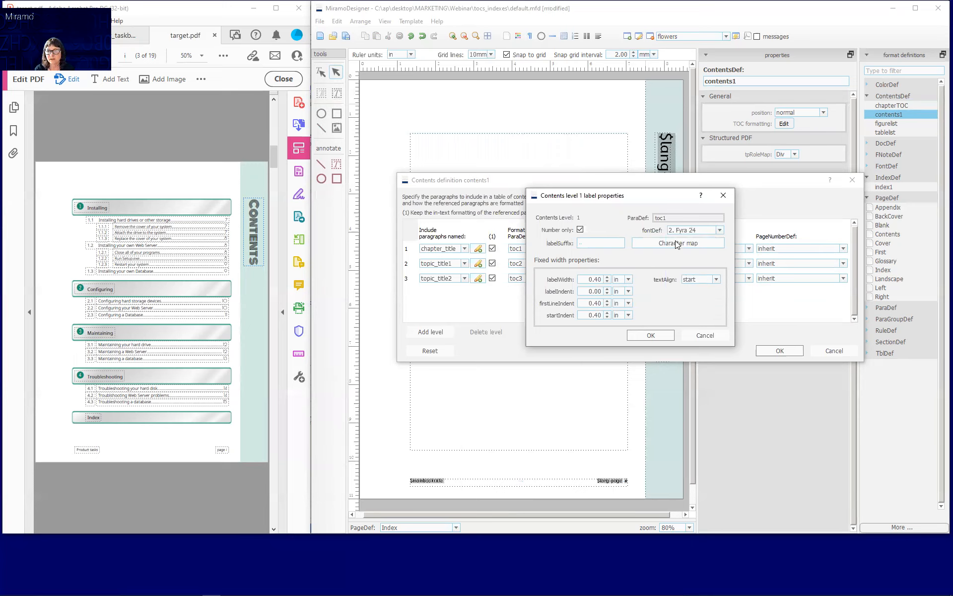
left_click(645, 336)
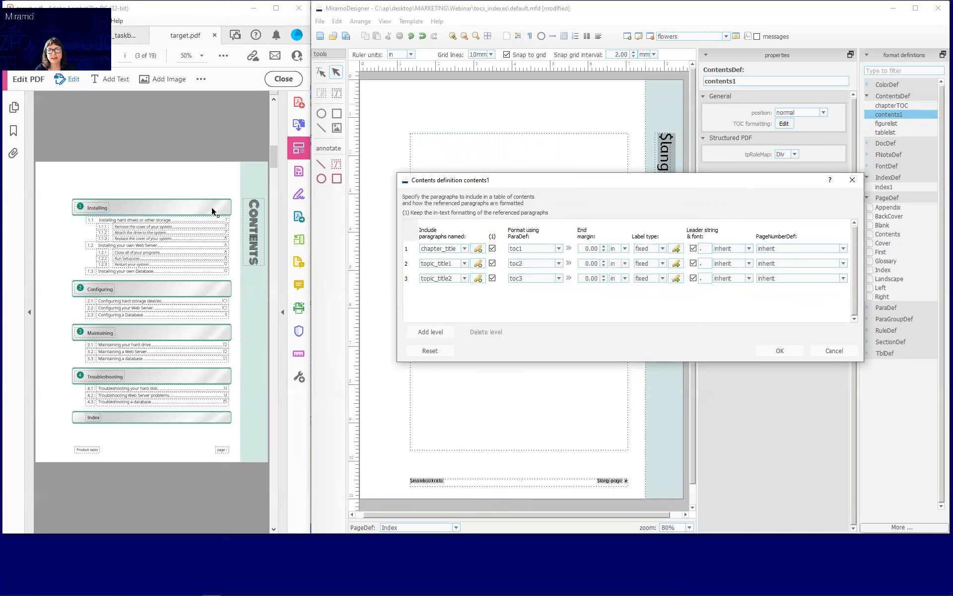
Turn off the leader string for chapter_title entries, set their PageNumberDef to none and accept the contents1 definition.
left_click(693, 250)
left_click(694, 249)
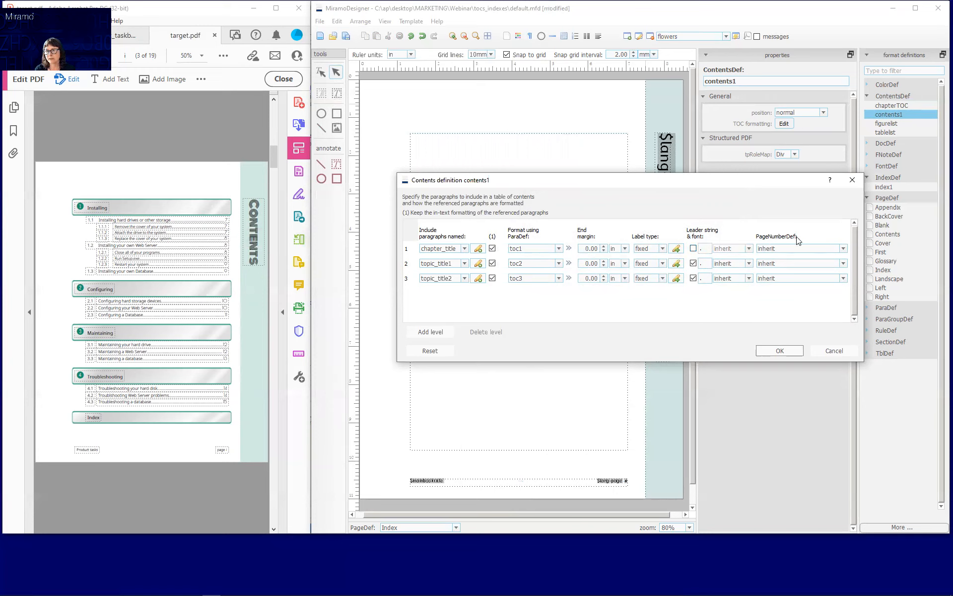
left_click(843, 250)
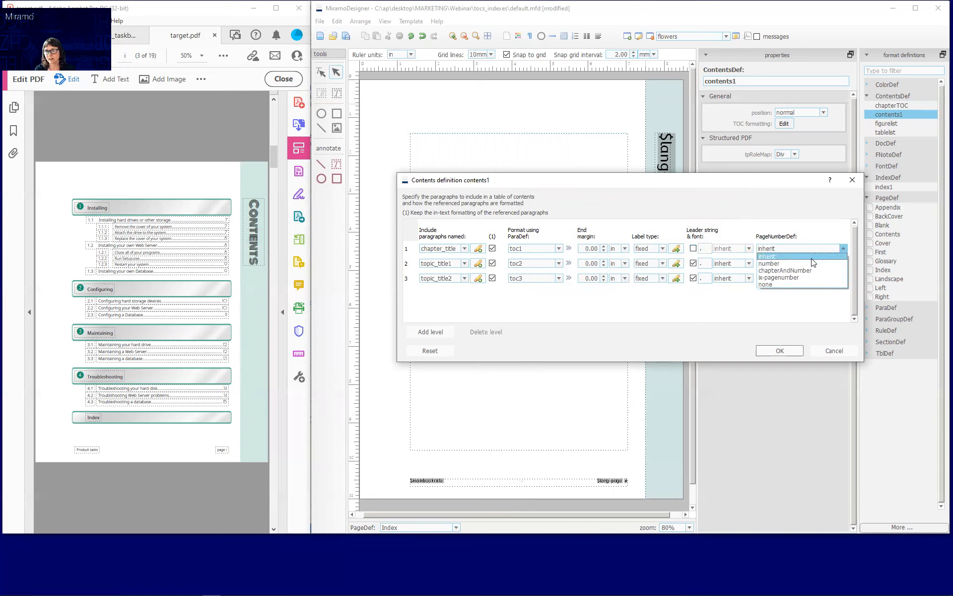
left_click(794, 283)
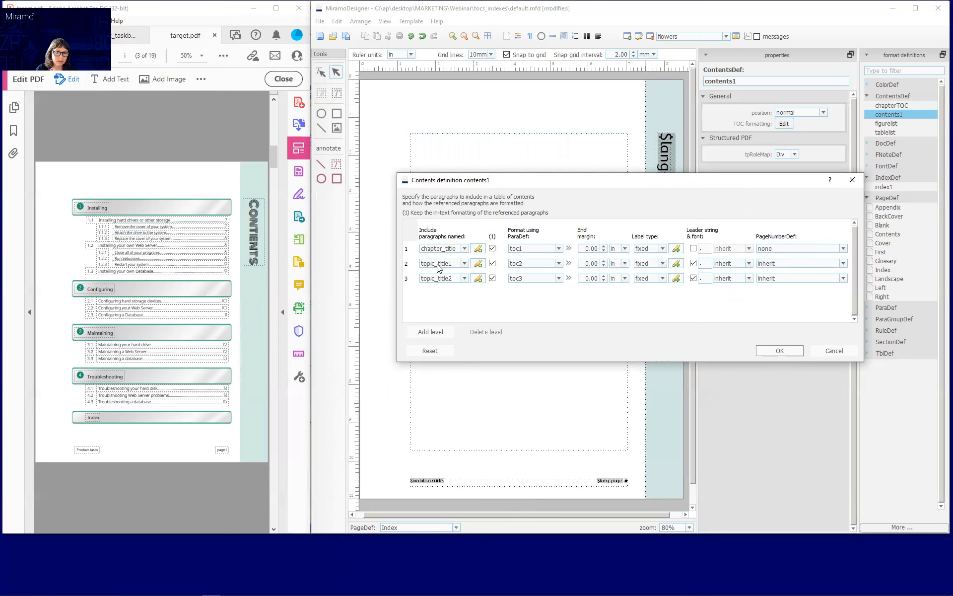
left_click(780, 351)
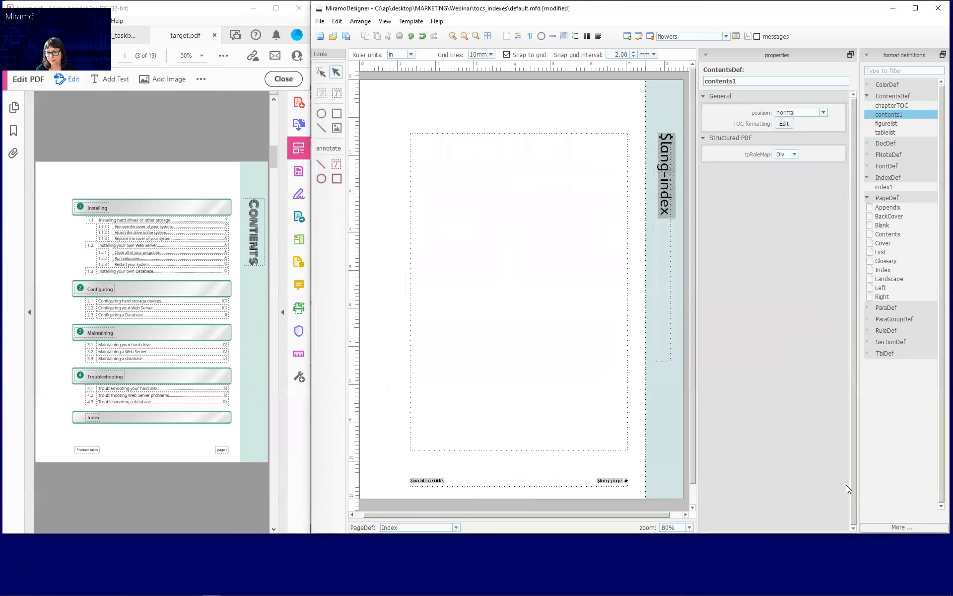
Add a new page number definition named contents_number.
left_click(902, 528)
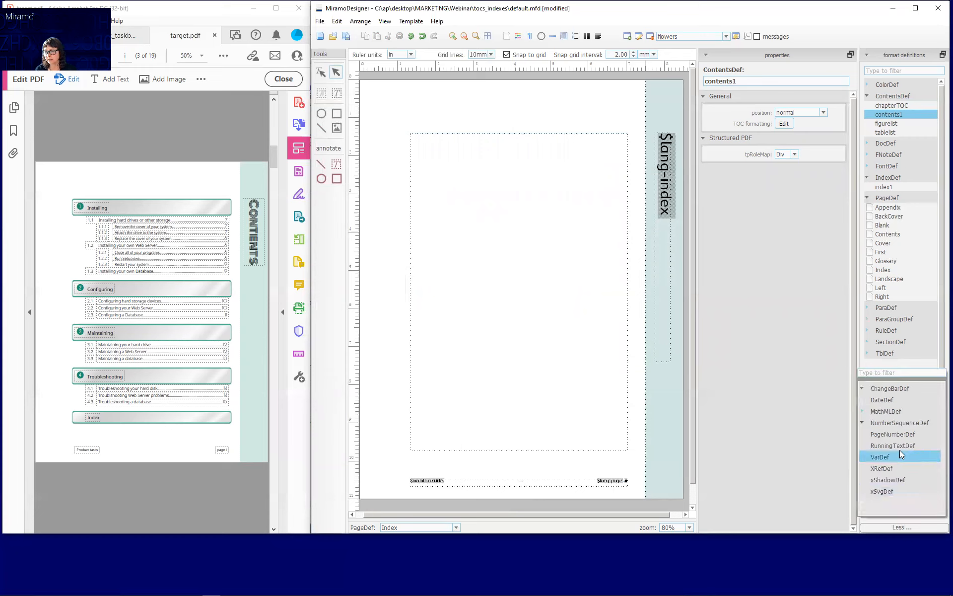
double_click(883, 434)
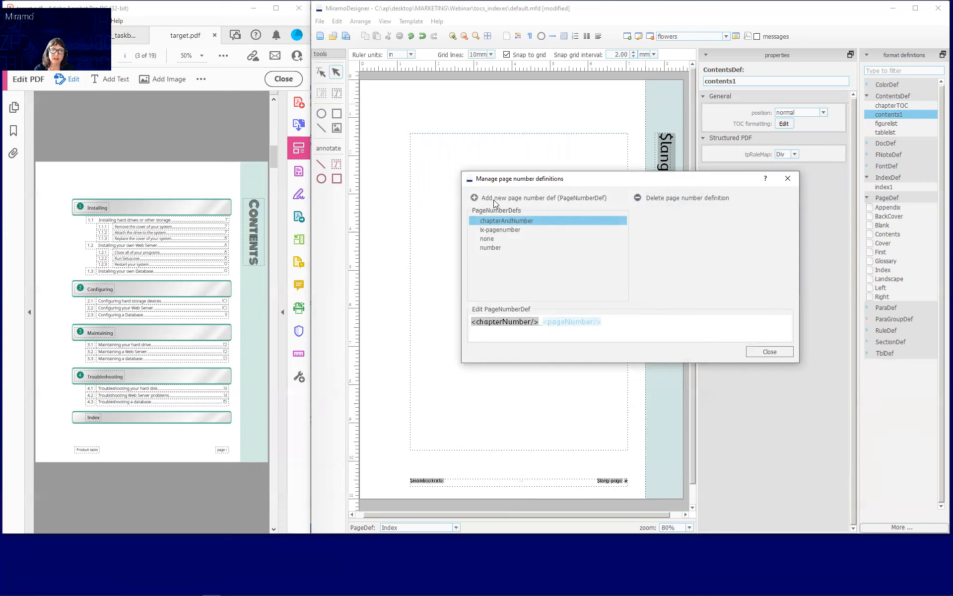
left_click(474, 198)
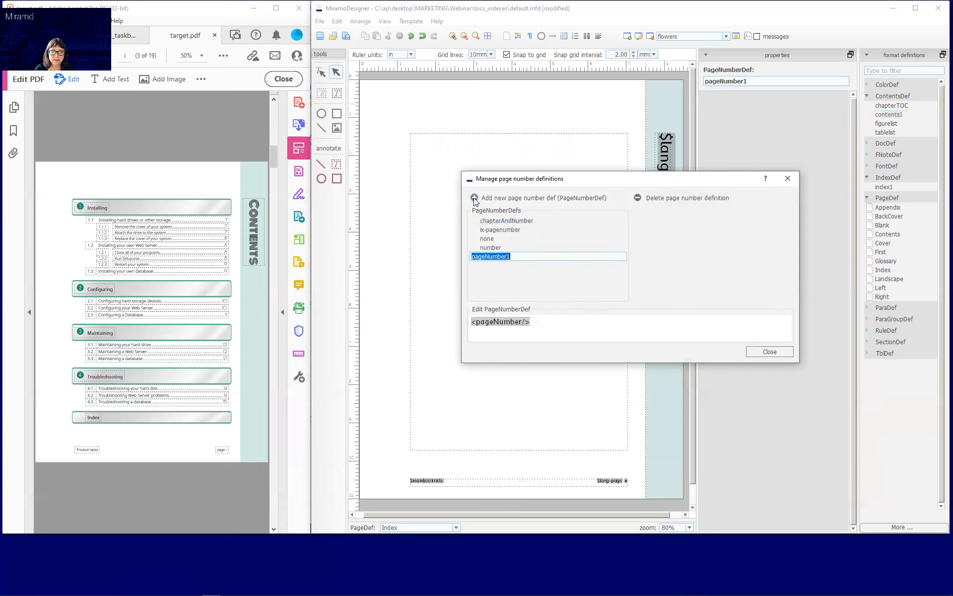
type("contents")
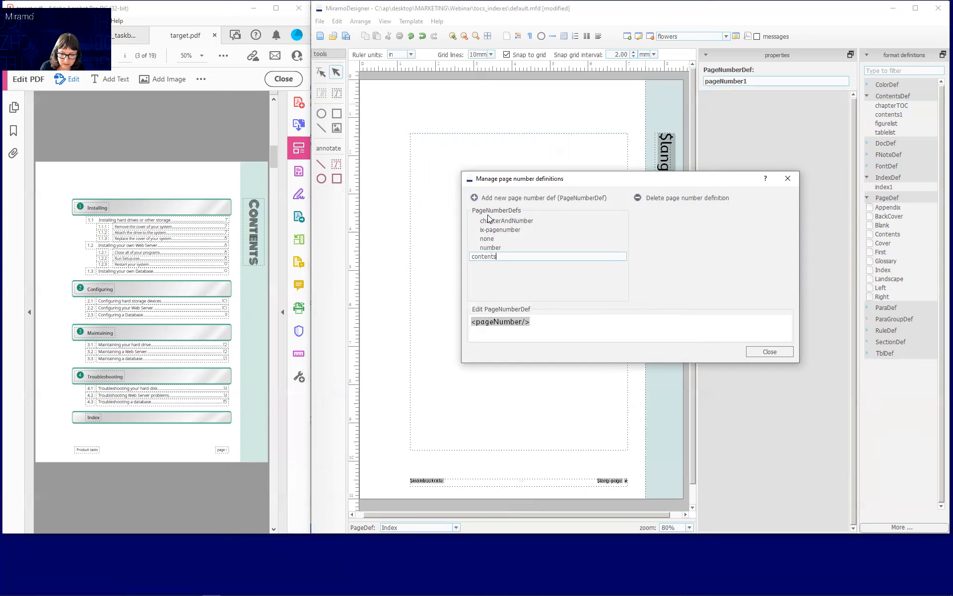
type("_number")
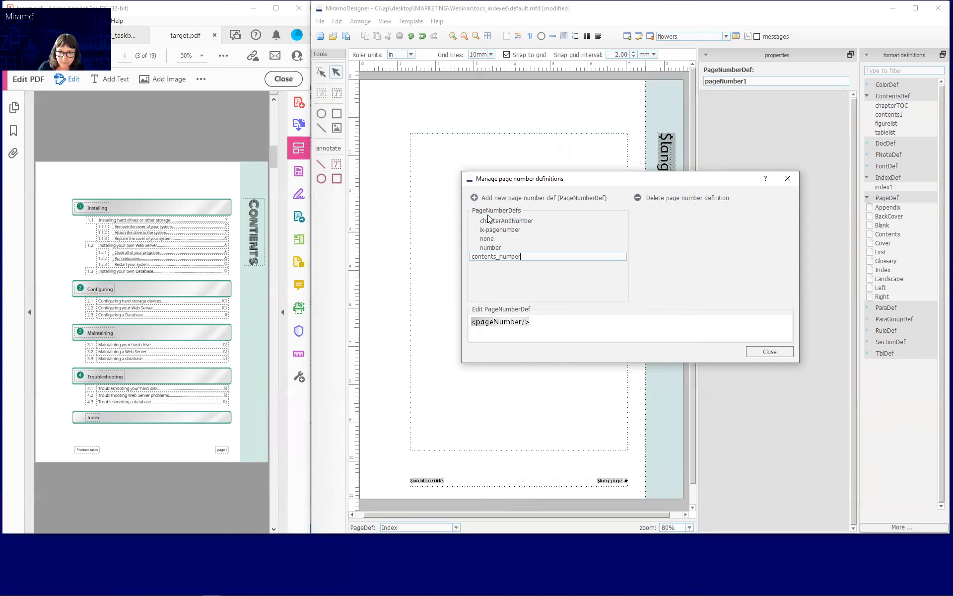
key("Return")
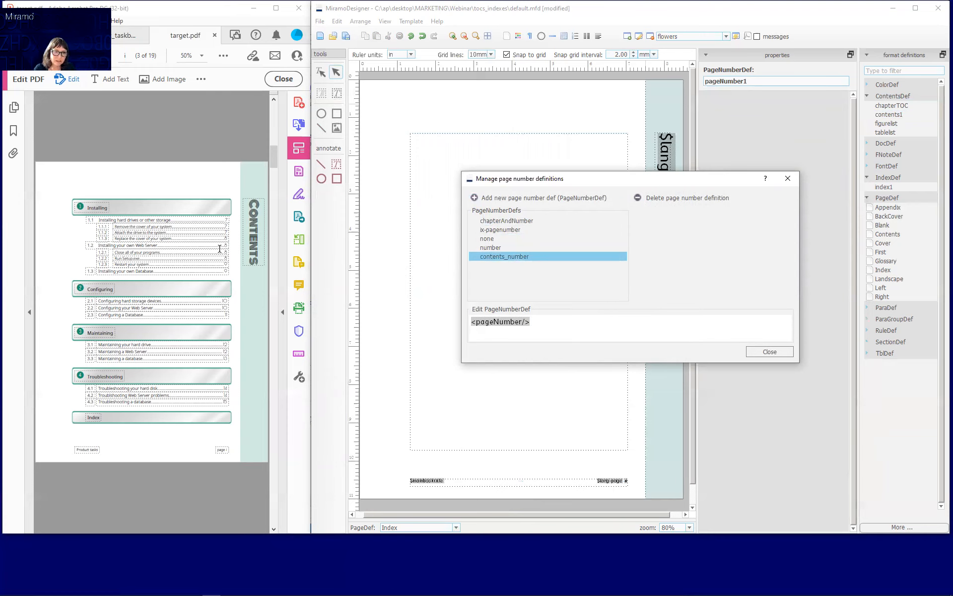
Switch to target.pdf in Acrobat and inspect the text format of the first topic entry, Installing hard drives or other storage.
left_click(232, 223)
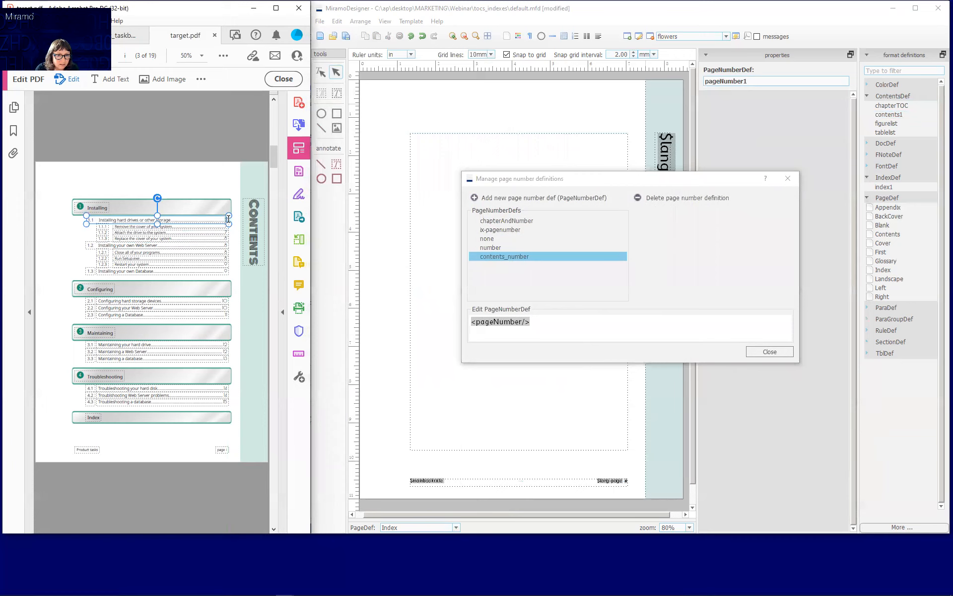
left_click(283, 312)
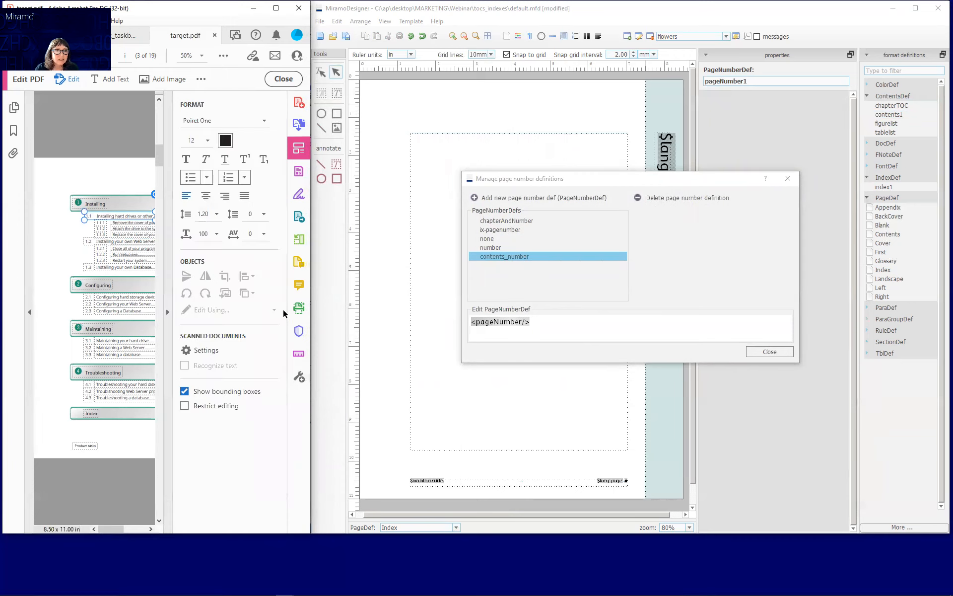
Apply the 3. Poiret One 12 font format to the pageNumber element of contents_number and close the page number definitions.
left_click(168, 312)
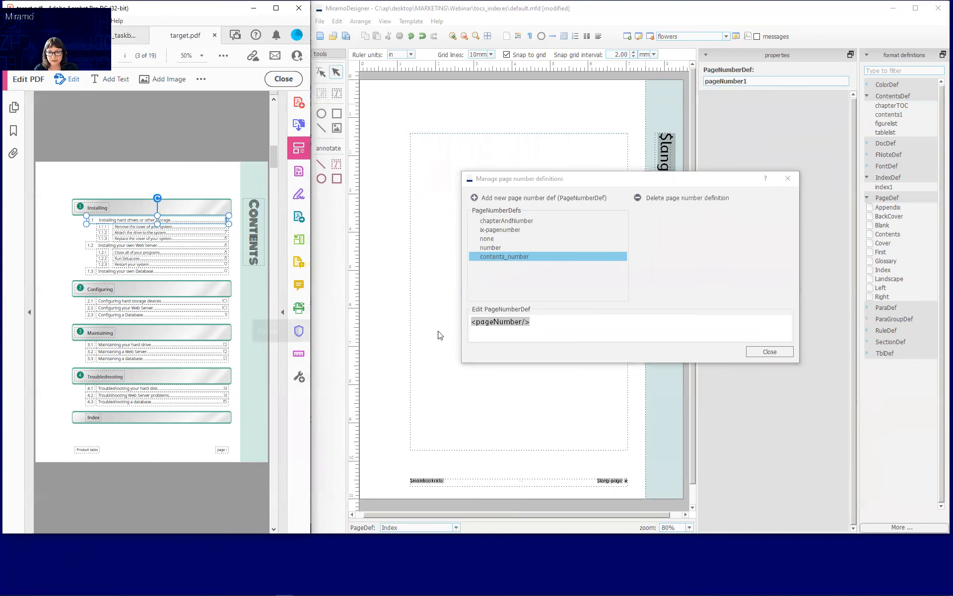
triple_click(500, 322)
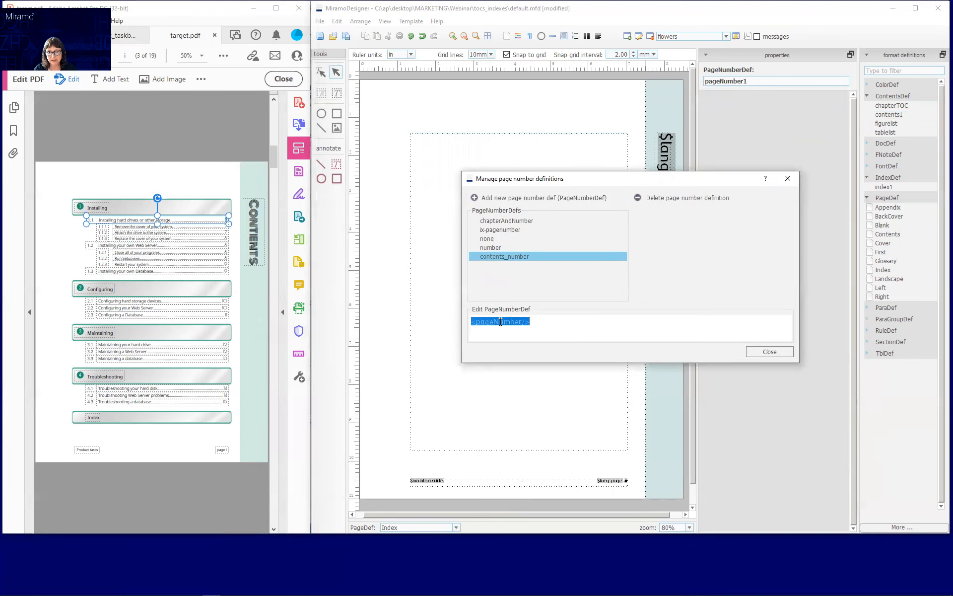
right_click(500, 321)
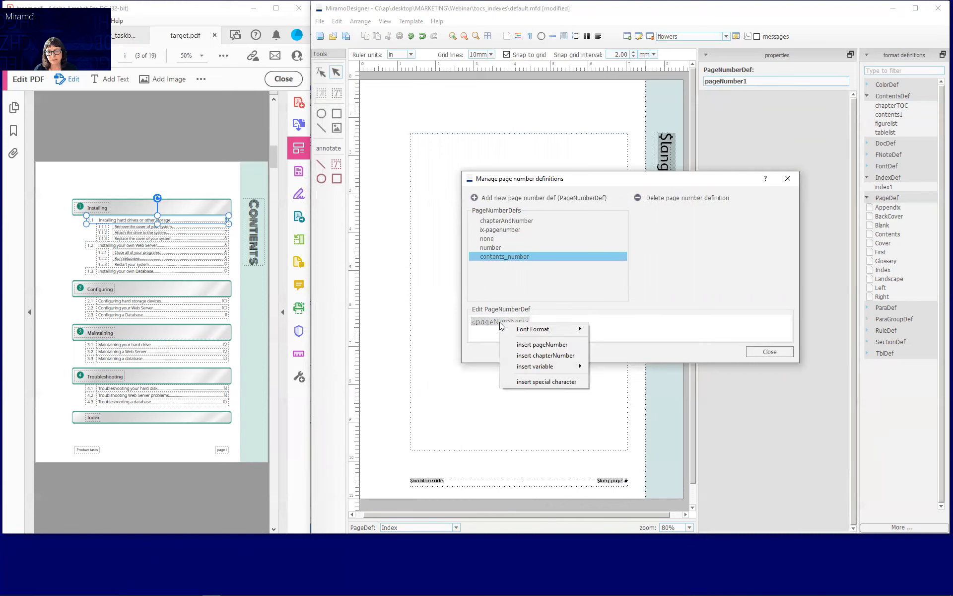
mouse_move(514, 331)
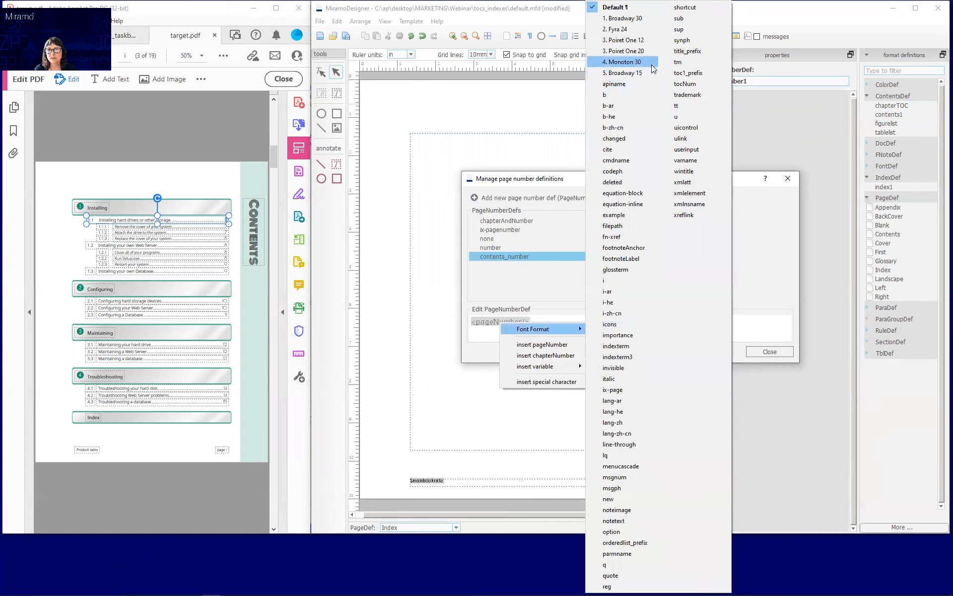
left_click(651, 43)
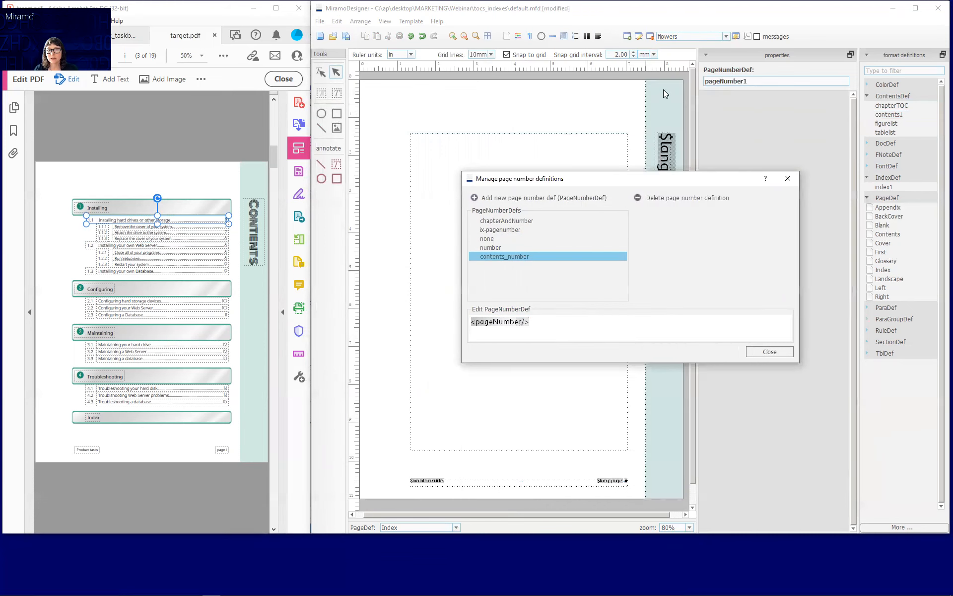
left_click(769, 352)
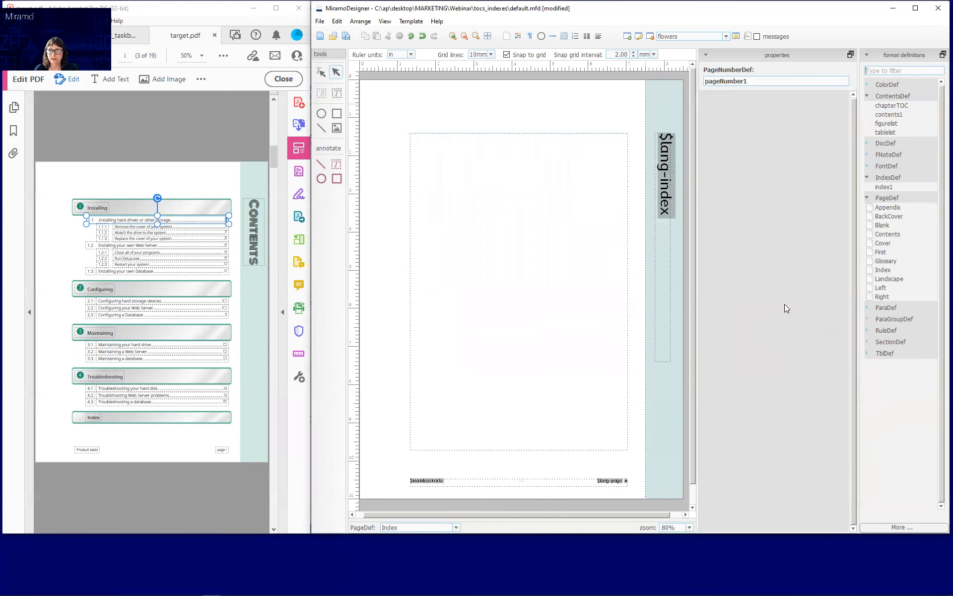
In the contents1 definition, set the PageNumberDef of topic_title1 and topic_title2 to contents_number, accept it and save the template.
left_click(889, 115)
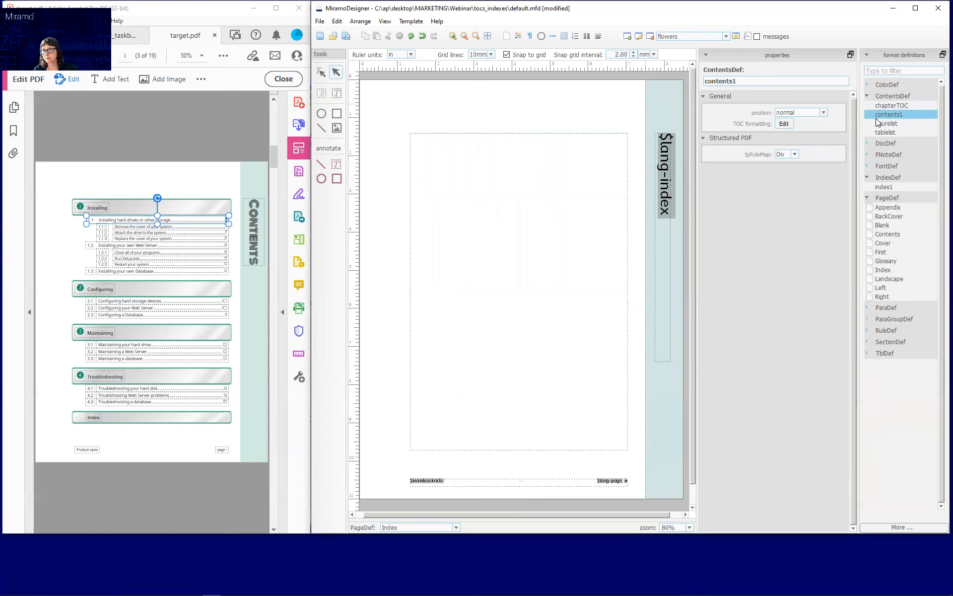
left_click(784, 124)
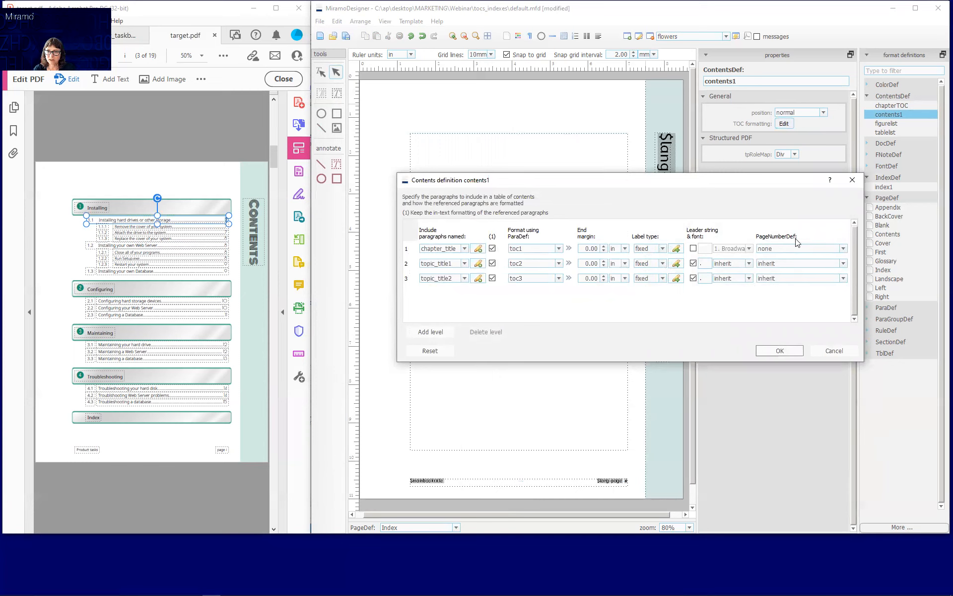
left_click(844, 264)
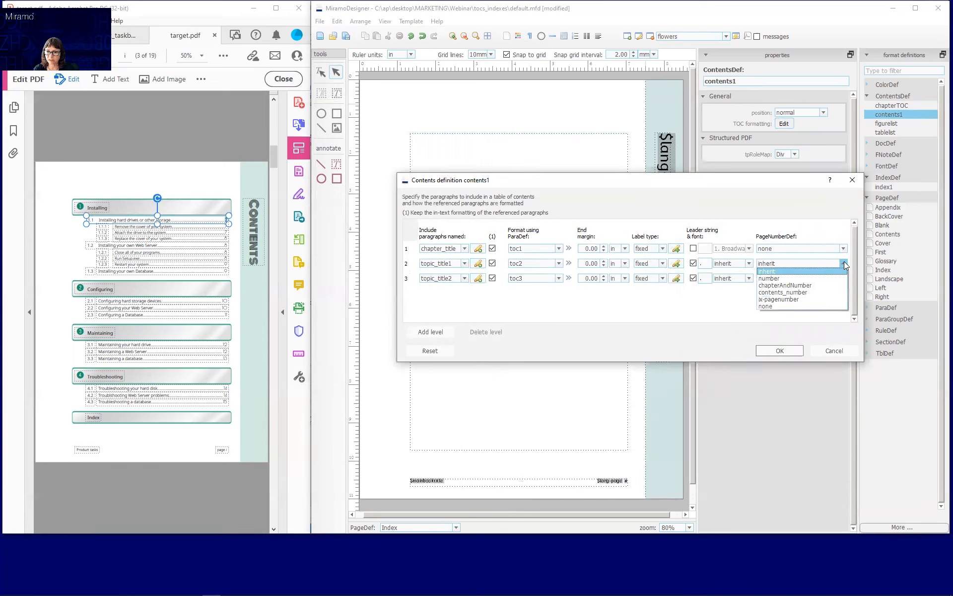
left_click(789, 292)
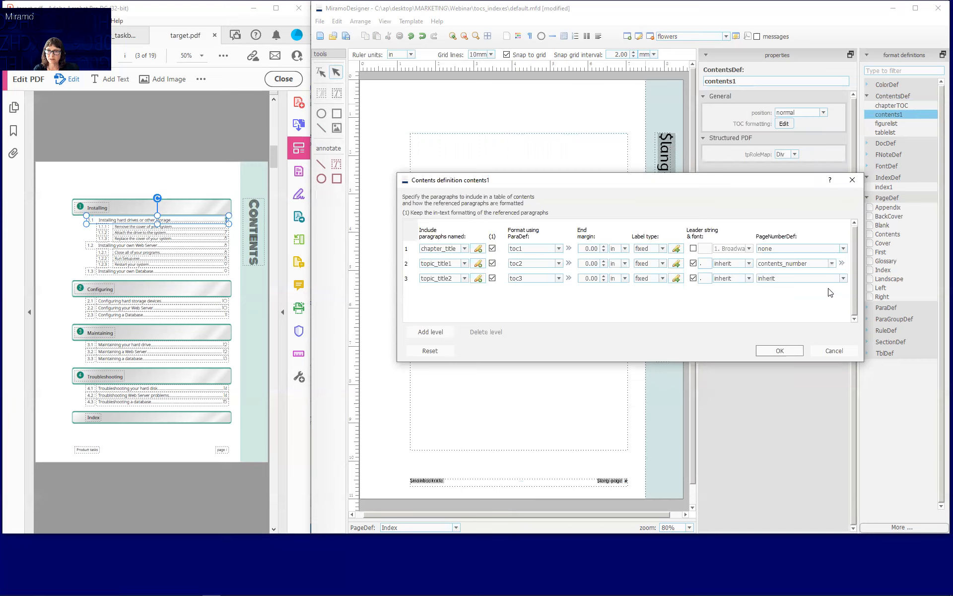
left_click(844, 279)
left_click(795, 307)
left_click(780, 351)
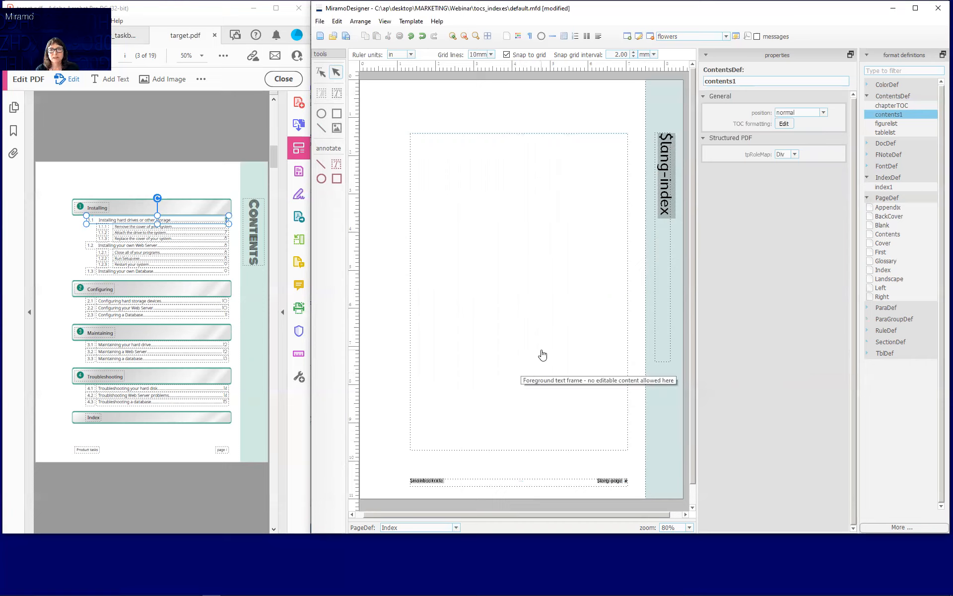
left_click(393, 99)
key("ctrl+s")
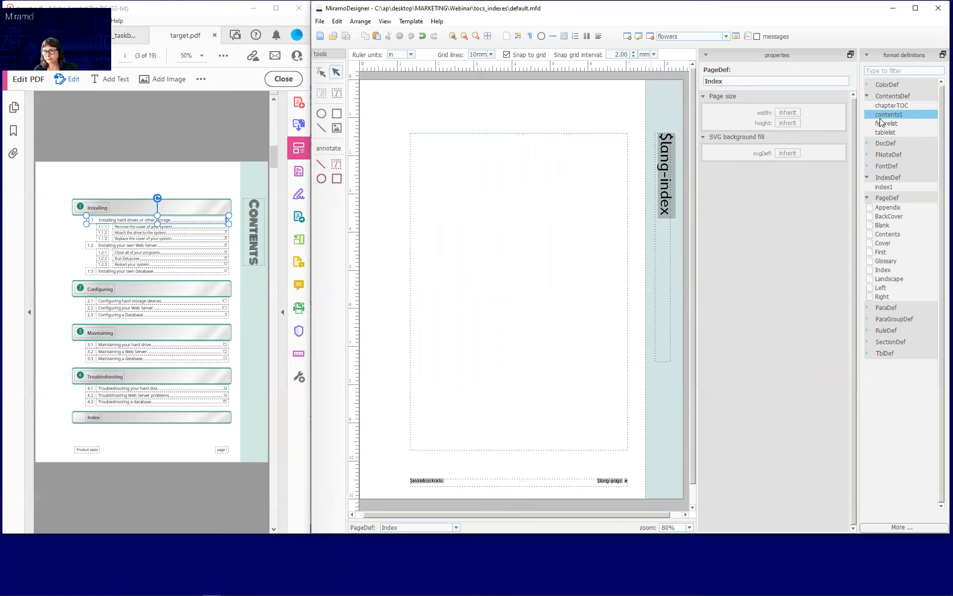
Open the index1 definition, check it against the index pages in target.pdf and enable groupTitles.
left_click(882, 189)
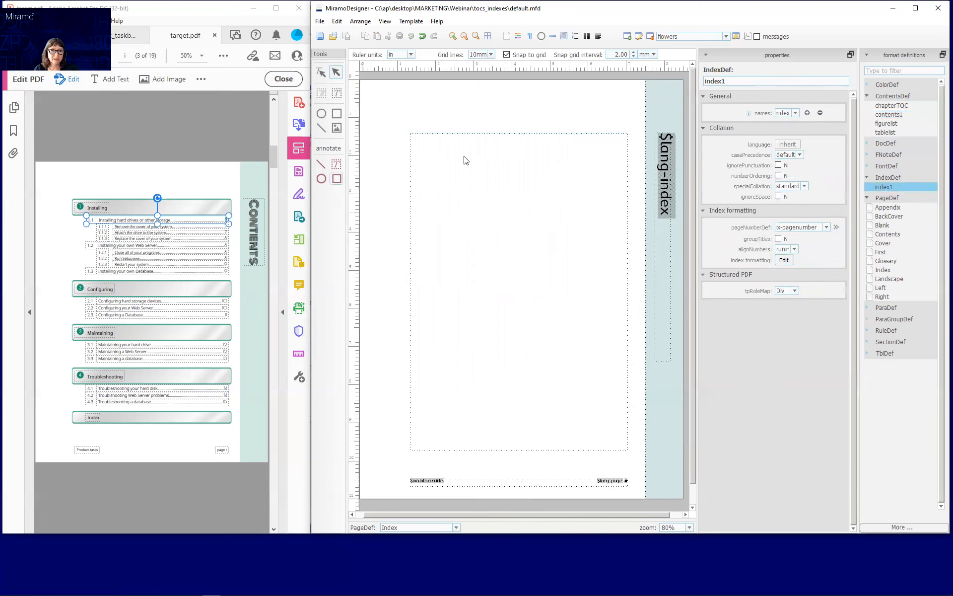
left_click_drag(274, 158, 272, 541)
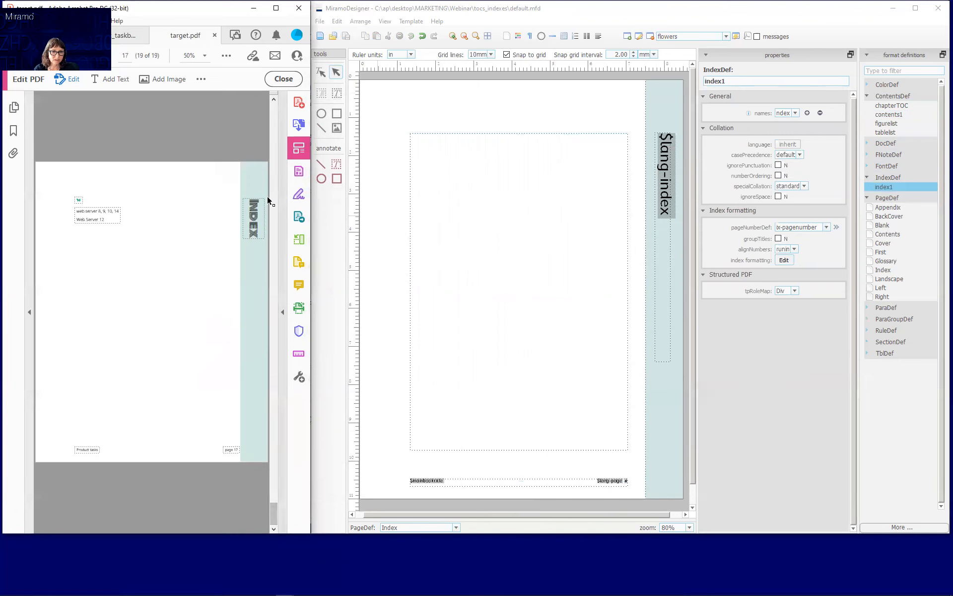
left_click(272, 157)
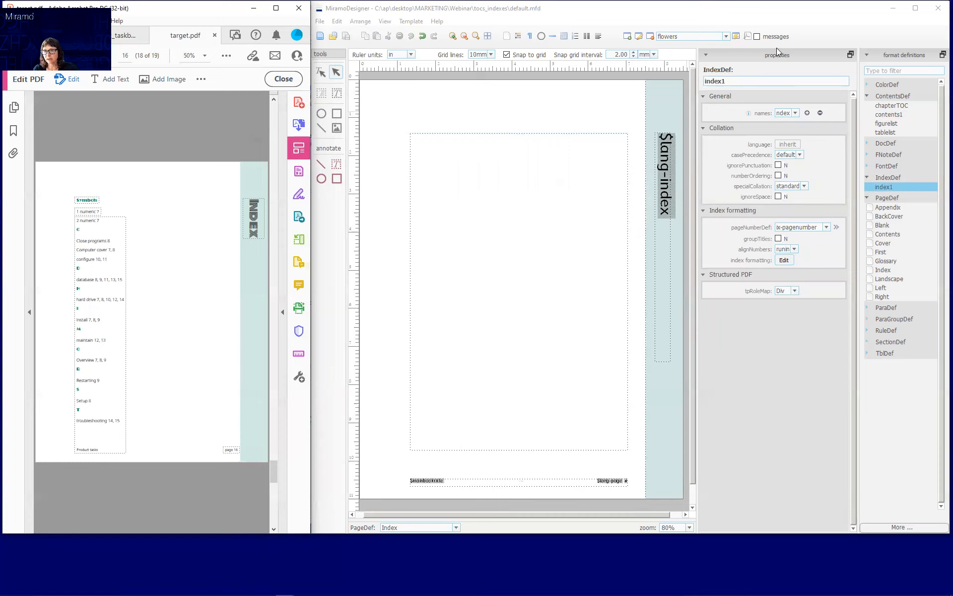
left_click(781, 239)
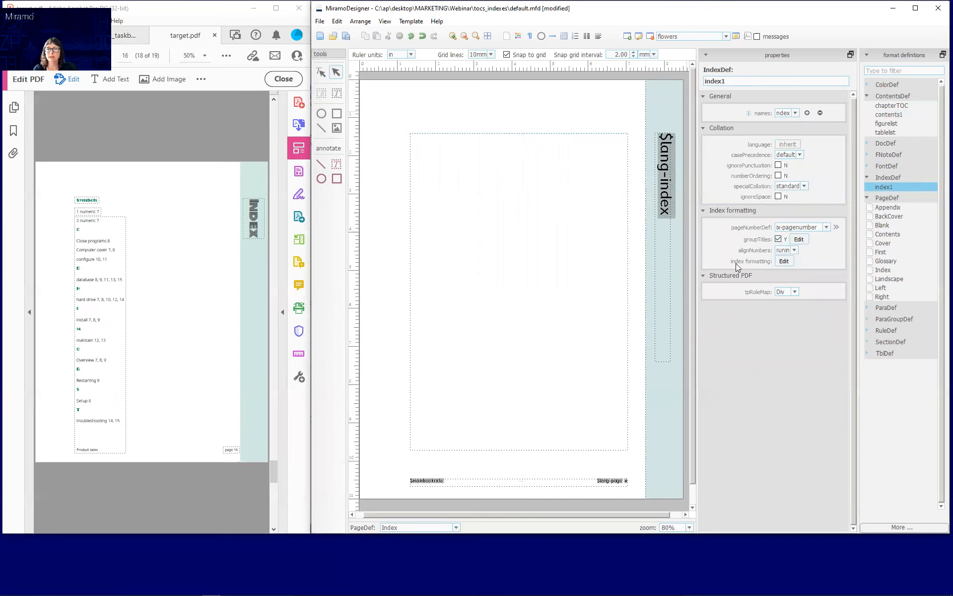
Open the groupTitle paragraph properties from index1's index formatting and inspect the text format of the Symbols heading in target.pdf.
left_click(784, 261)
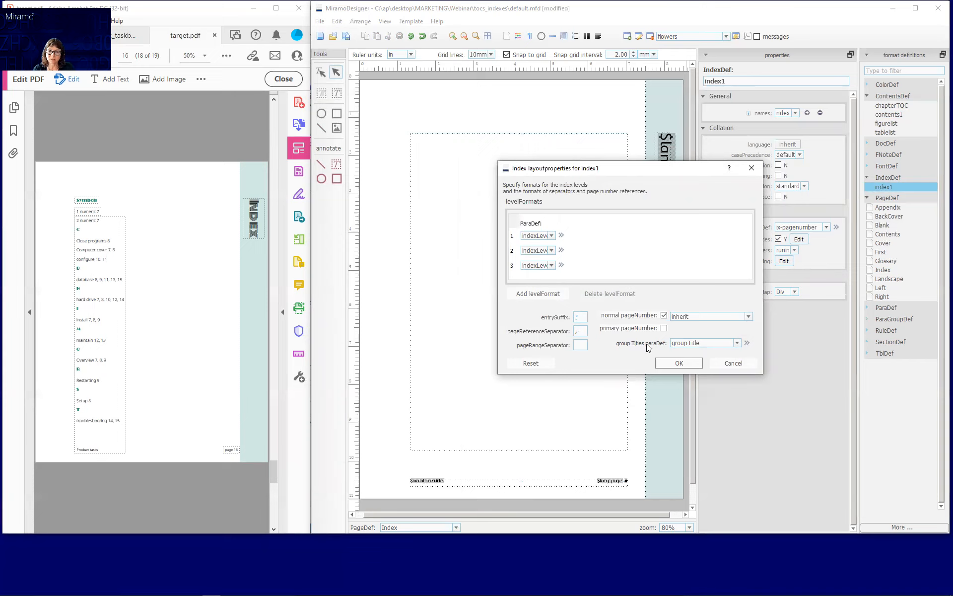
left_click(747, 343)
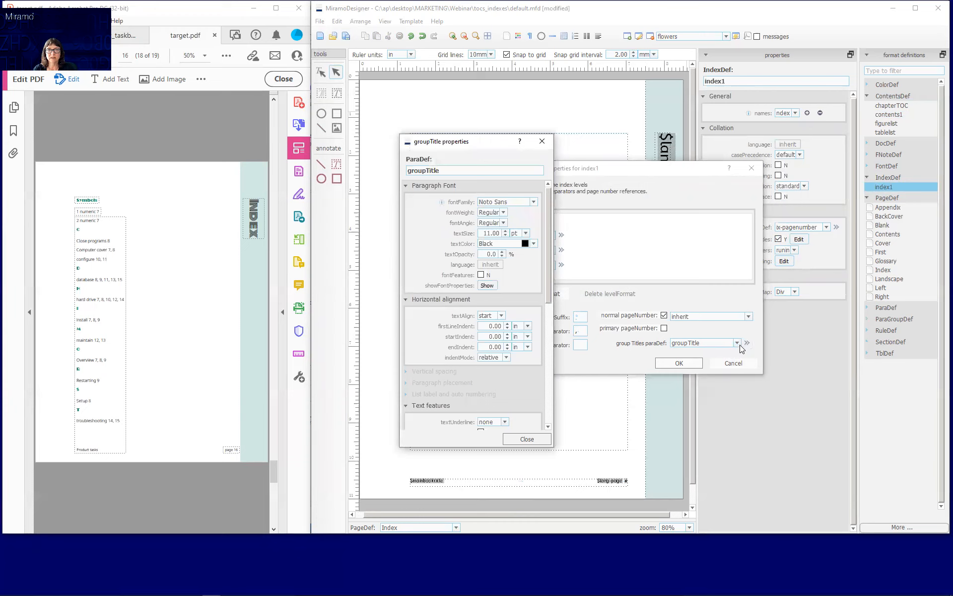
left_click(87, 199)
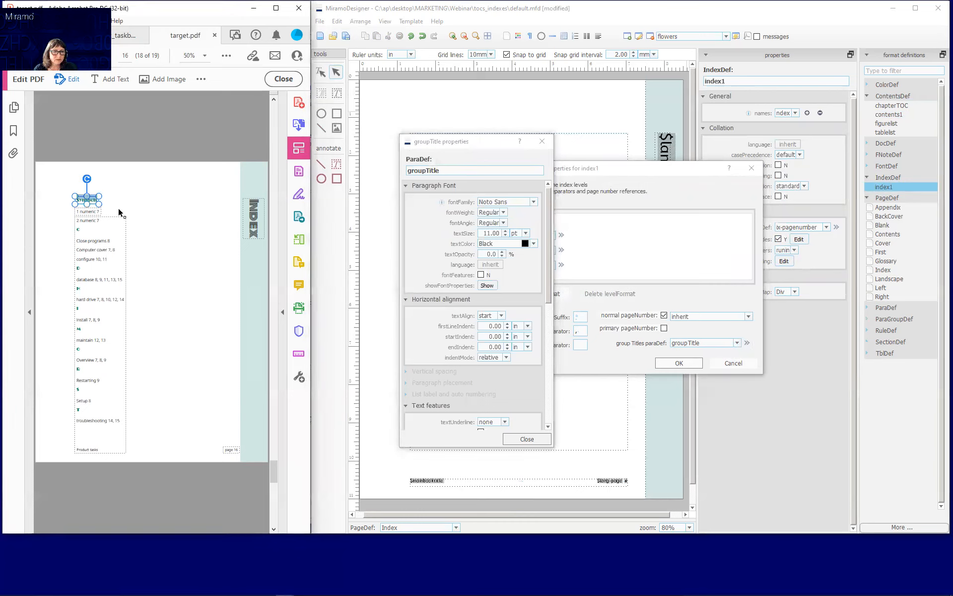
left_click(282, 312)
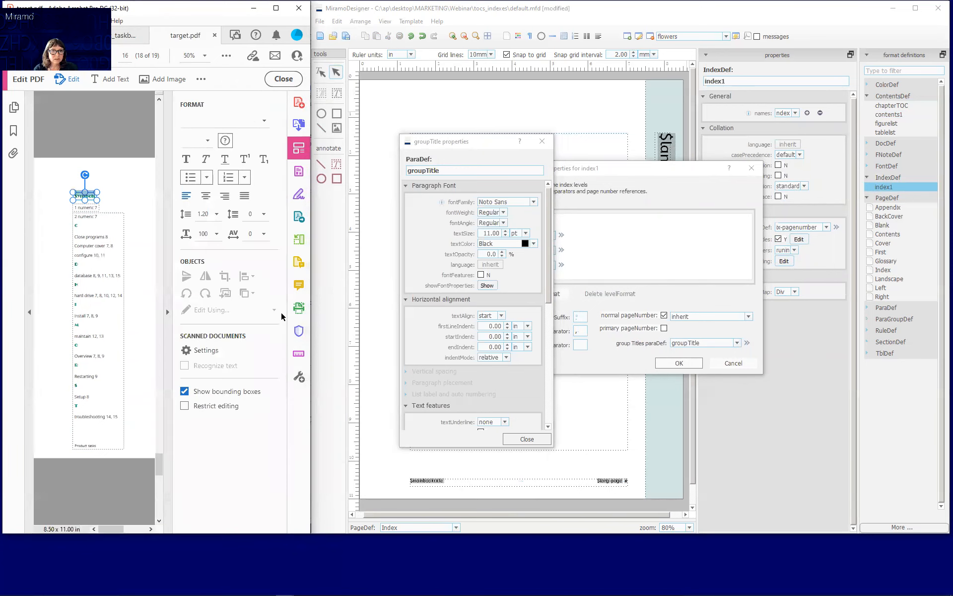
left_click(91, 195)
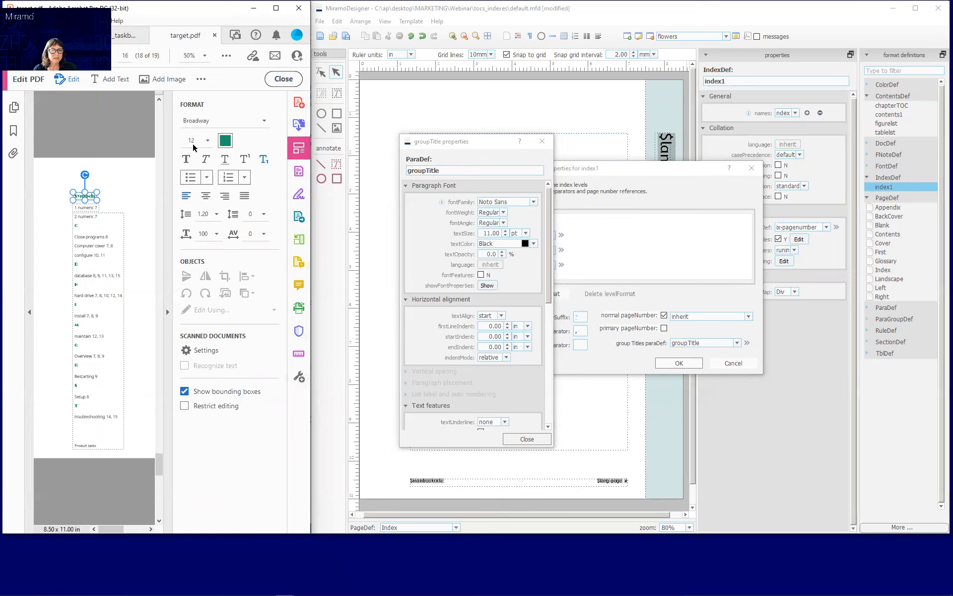
left_click(166, 311)
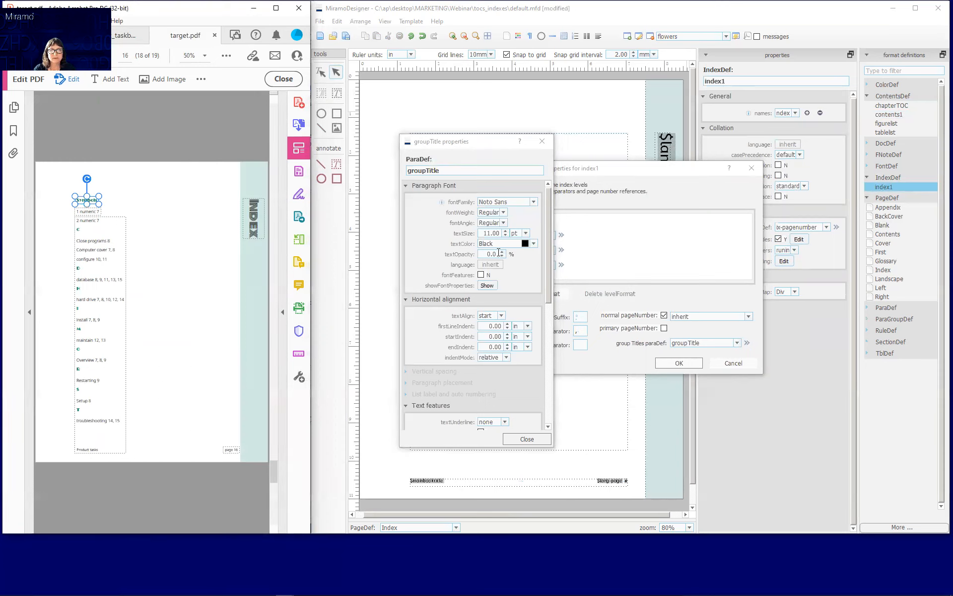
Set groupTitle to Broadway at 12 pt with a text colour matching the target's green, accept the index layout and save the template.
left_click(532, 203)
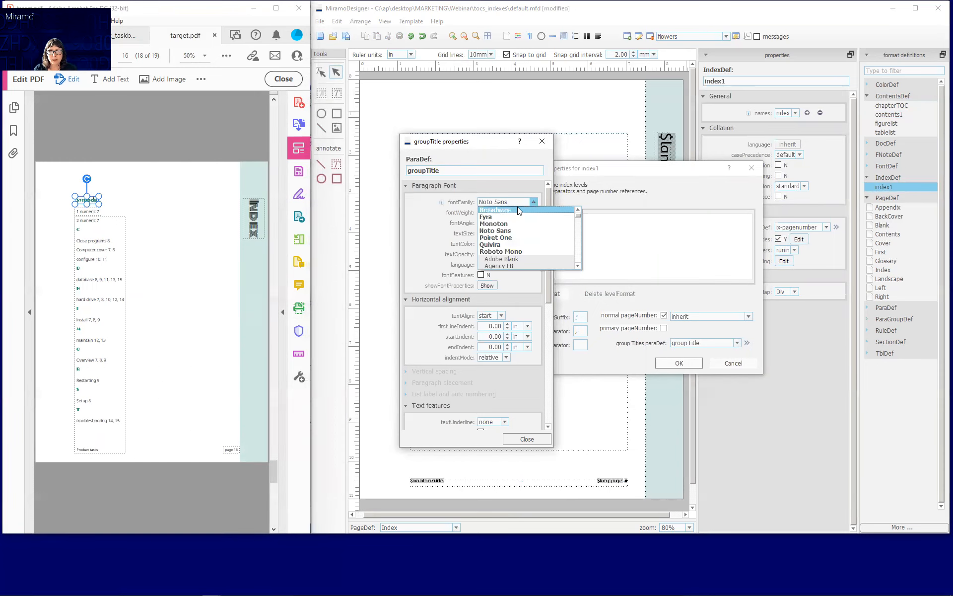
left_click(517, 207)
left_click(505, 231)
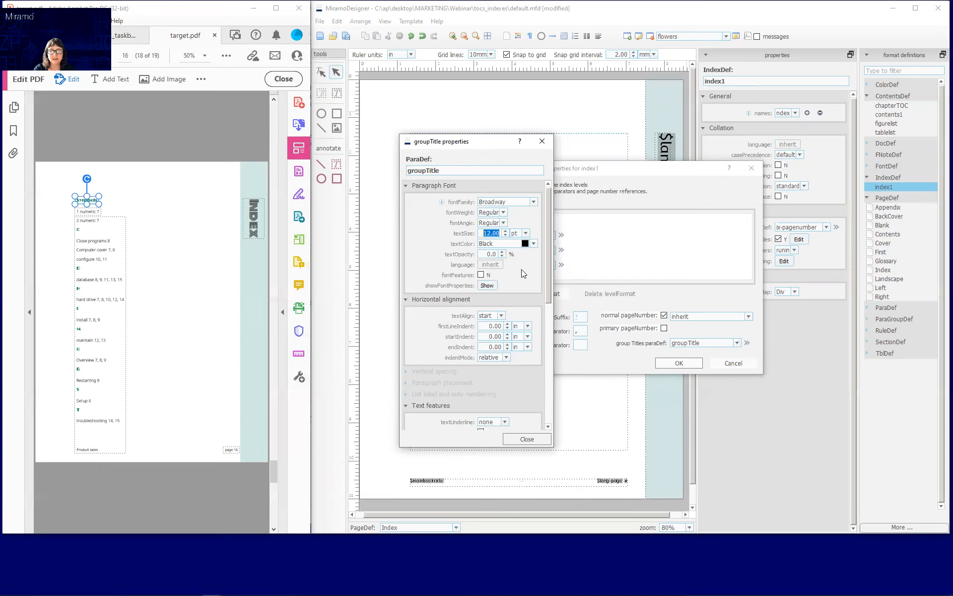
left_click(535, 244)
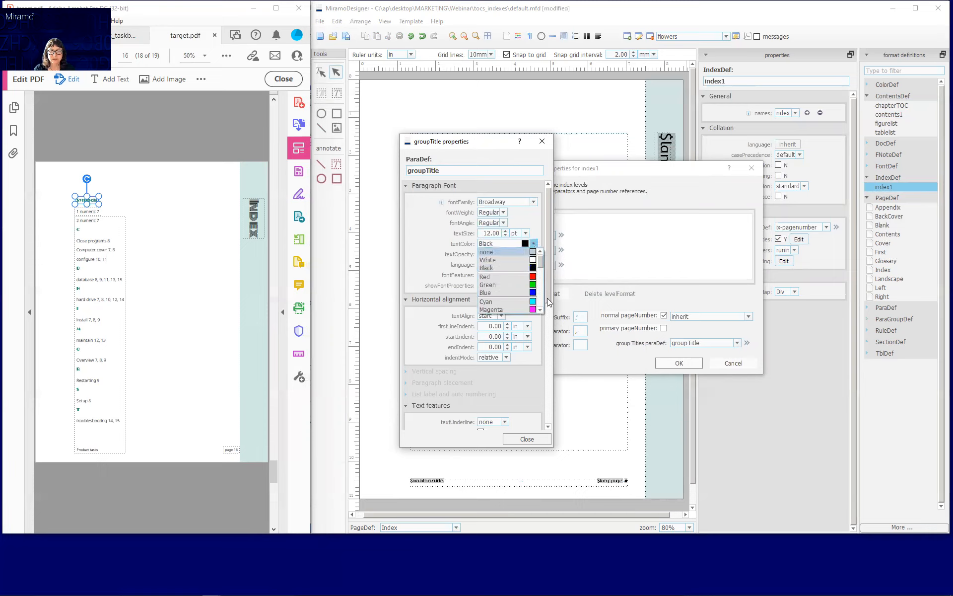
scroll(540, 299, "down", 2)
scroll(540, 300, "down", 2)
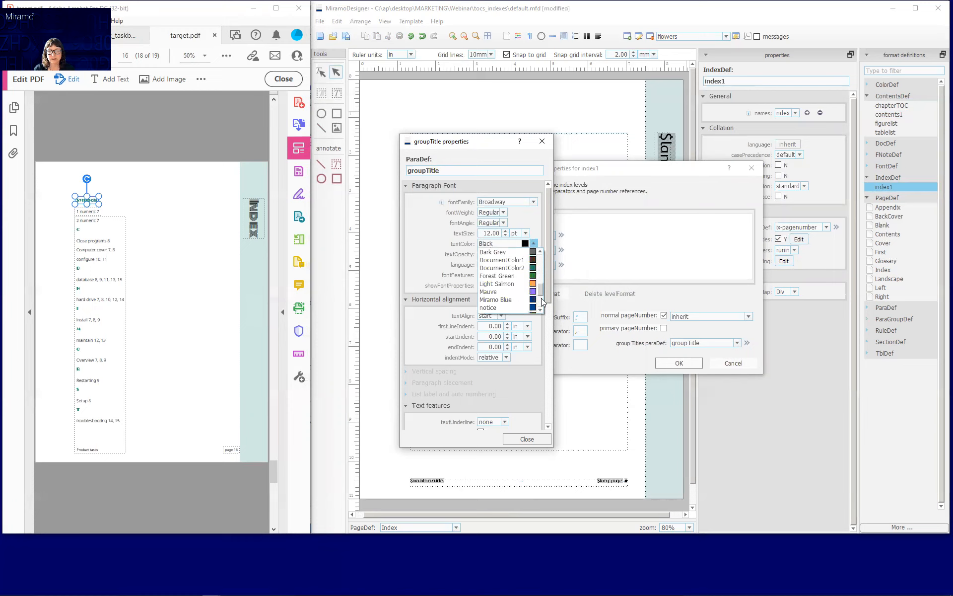
left_click(497, 281)
left_click(526, 439)
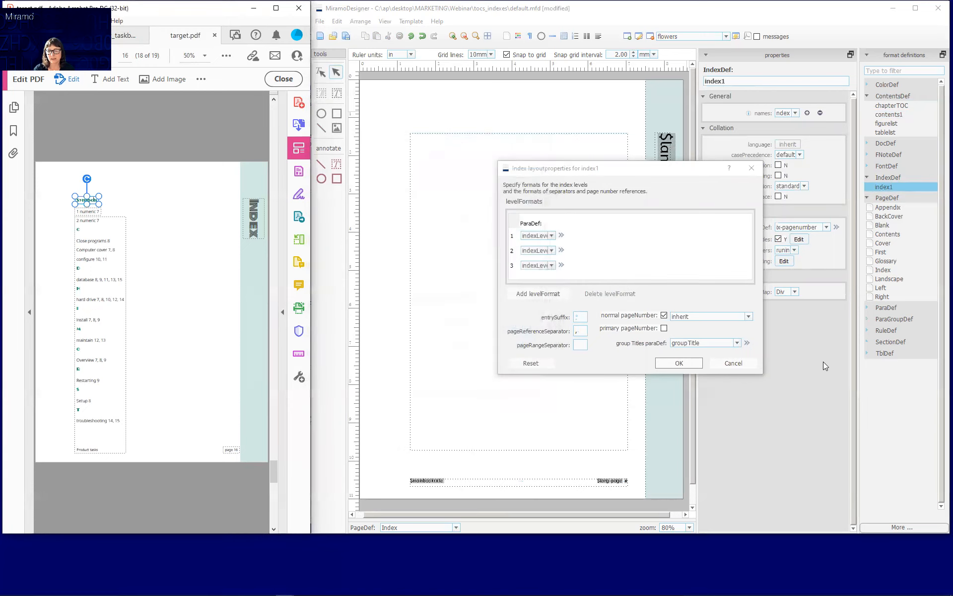
left_click(680, 363)
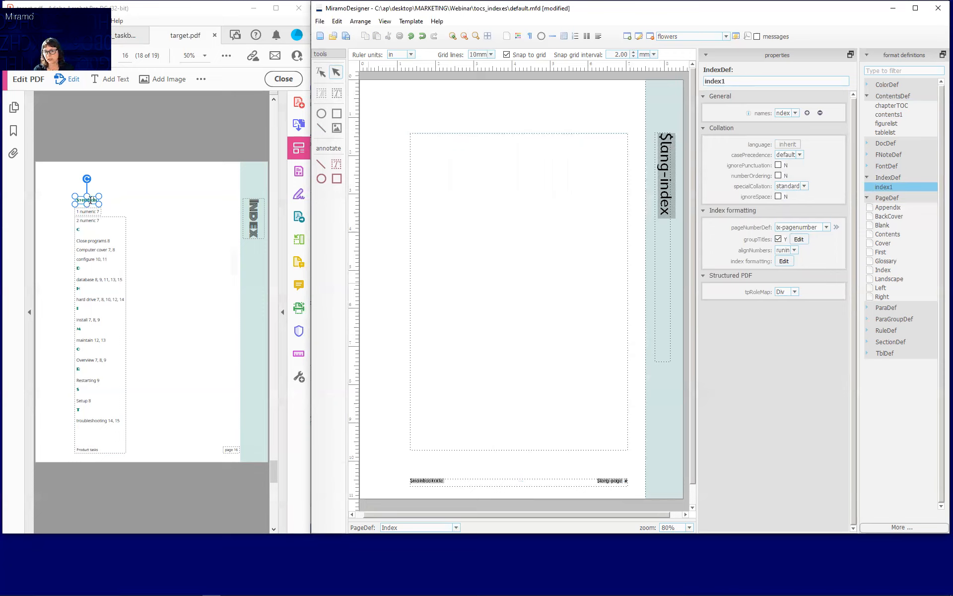
left_click(346, 37)
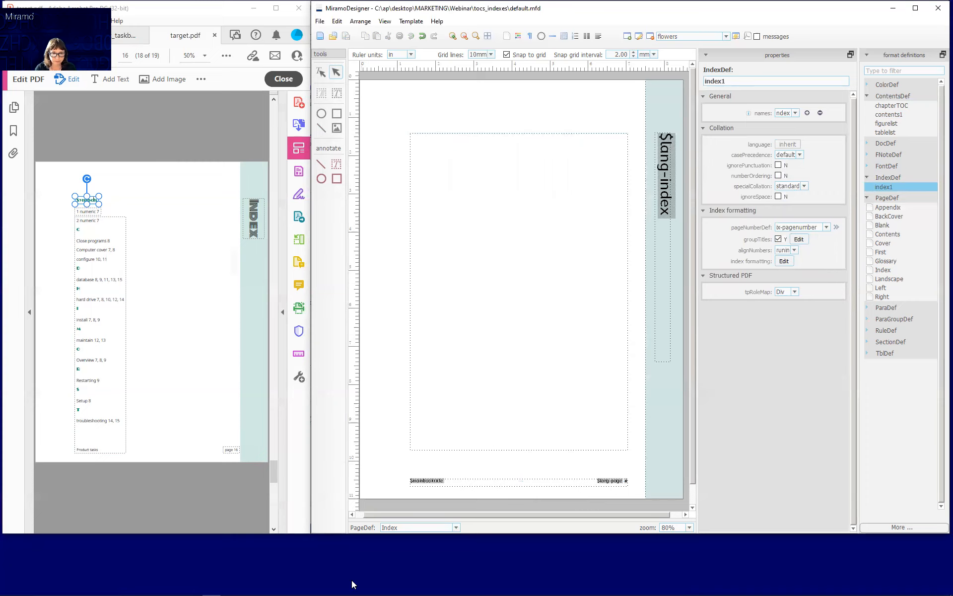
Switch to oXygen XML Editor, run the MiramoPDF 2.0.0 Dev (with PDF tooltips) transformation on taskbook.ditamap and maximize the output PDF.
left_click(303, 588)
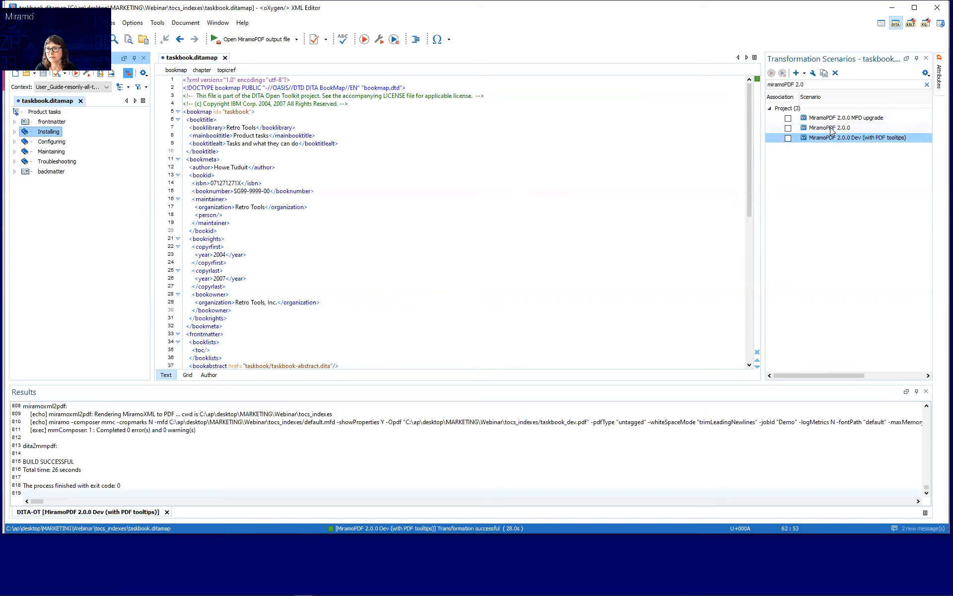
double_click(807, 136)
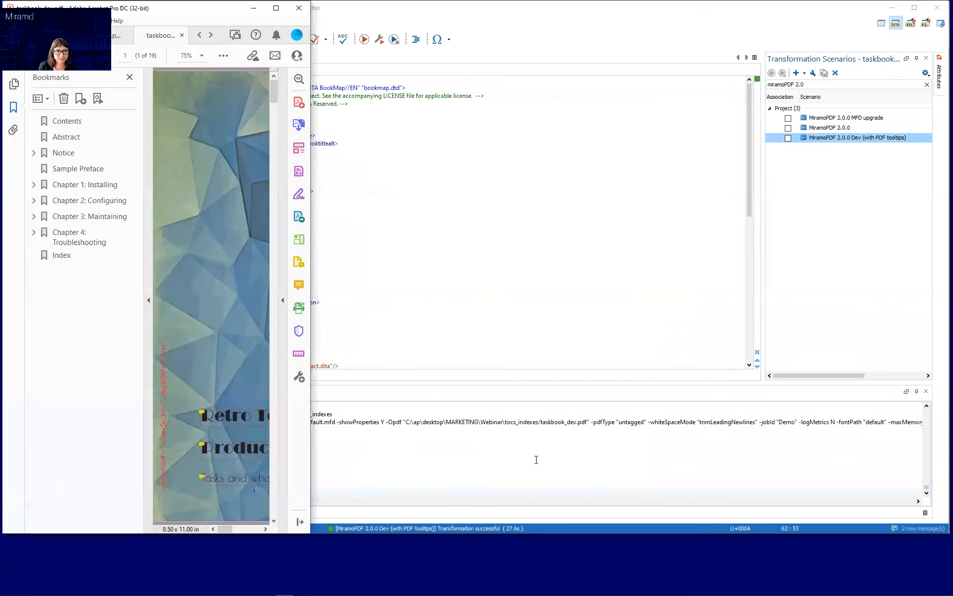
left_click(276, 8)
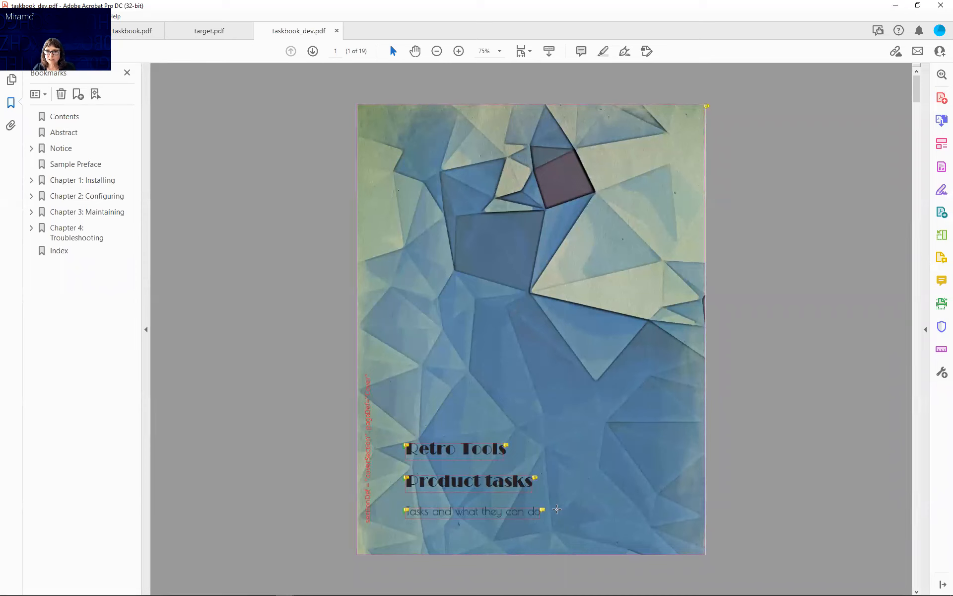
Review the cover text and the contents page entries with their tooltip annotations in taskbook_dev.pdf.
mouse_move(544, 509)
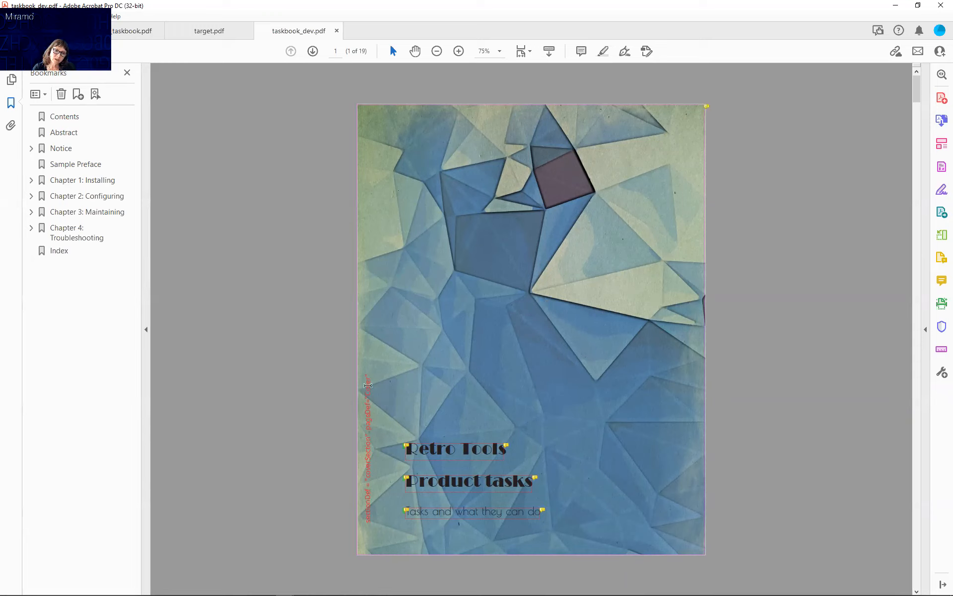
left_click(919, 570)
left_click(918, 570)
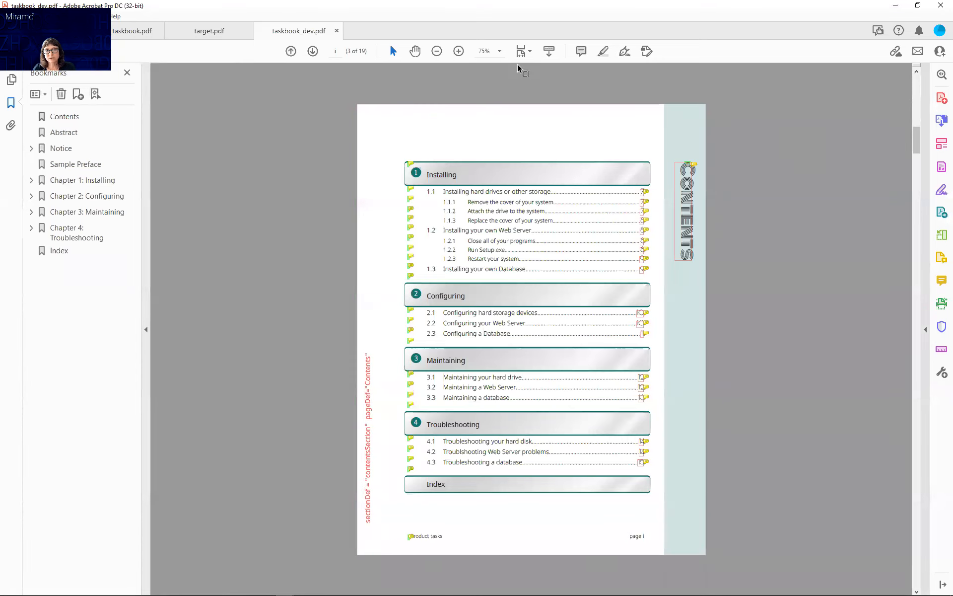
mouse_move(411, 162)
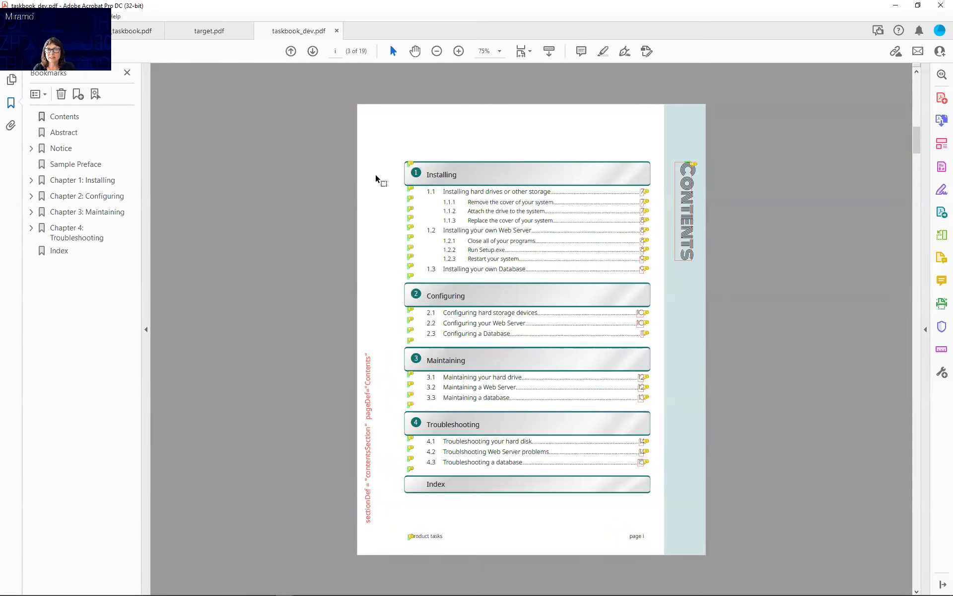
Check the section and page definition annotations from the contents page through the notices section of taskbook_dev.pdf, and close that PDF.
mouse_move(409, 189)
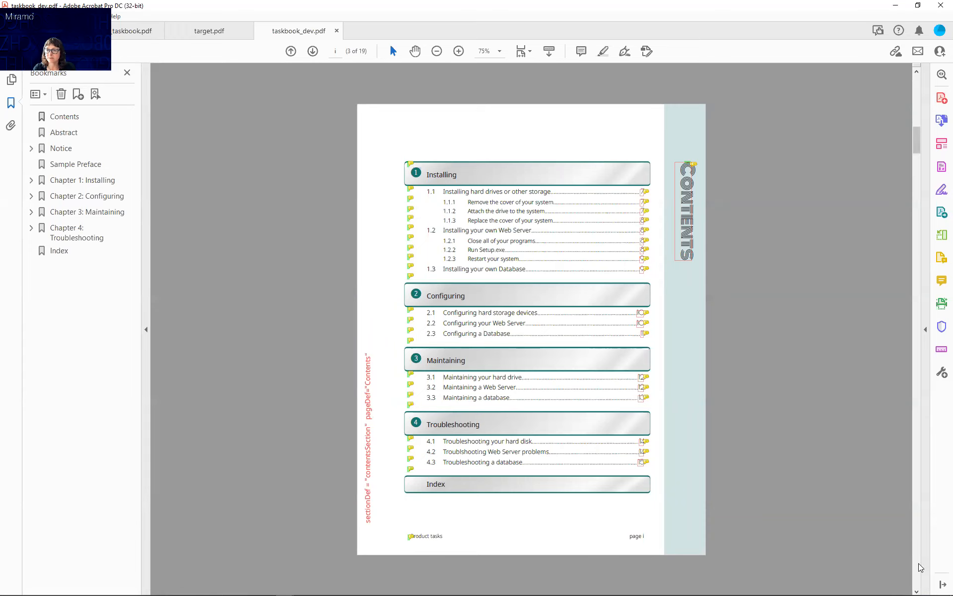
scroll(921, 567, "down", 4)
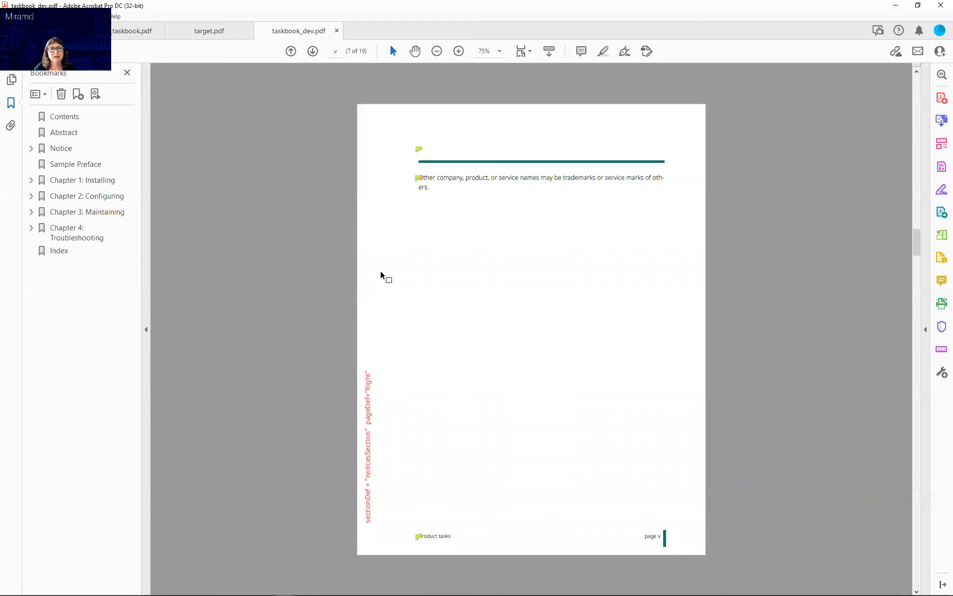
key("ctrl+w")
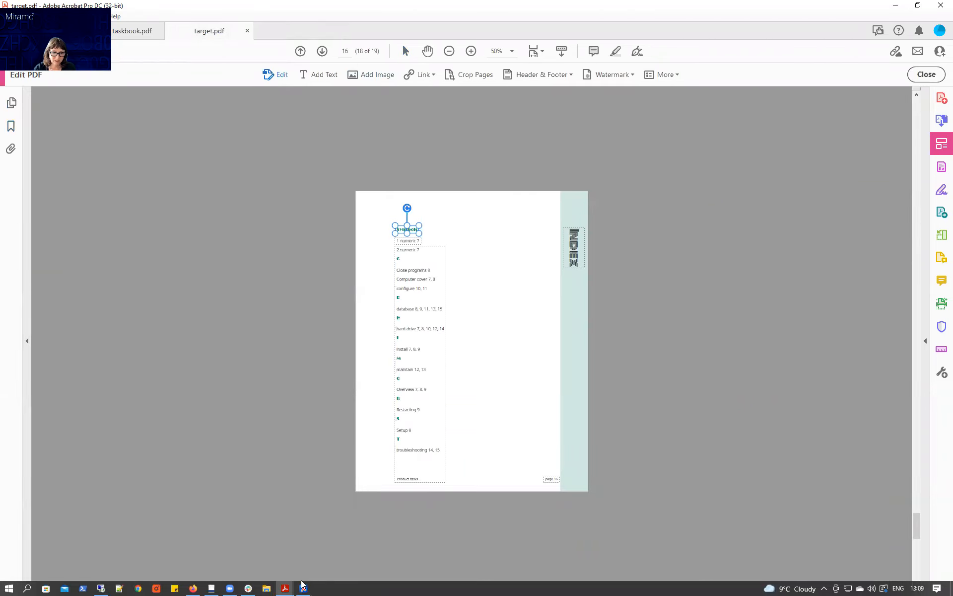
Switch to oXygen XML Editor and run the MiramoPDF transformation without PDF tooltips on taskbook.ditamap to generate taskbook.pdf.
left_click(304, 591)
double_click(824, 128)
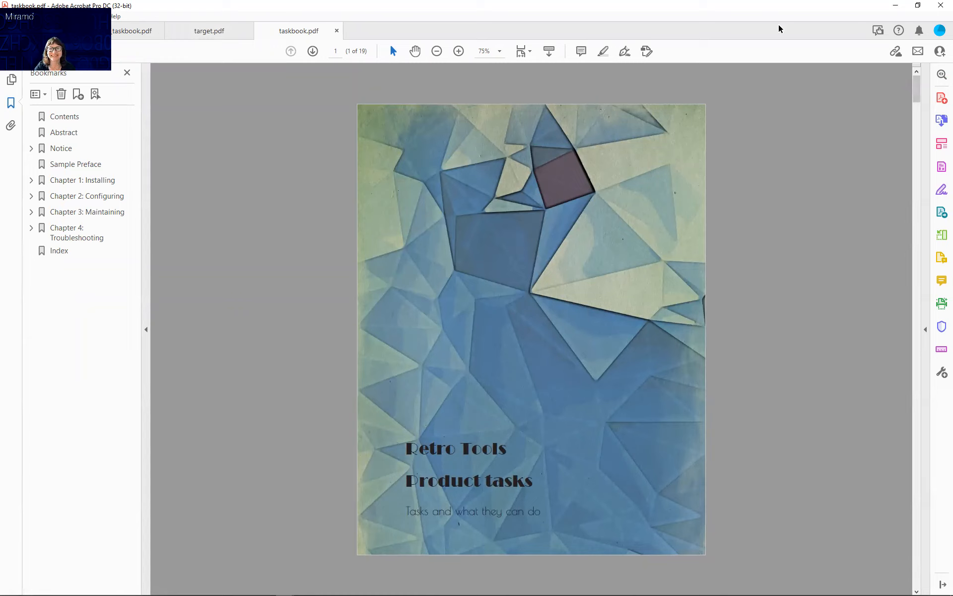
Review the pages of the regenerated taskbook.pdf from the cover through to the index page with its group headings.
left_click(917, 568)
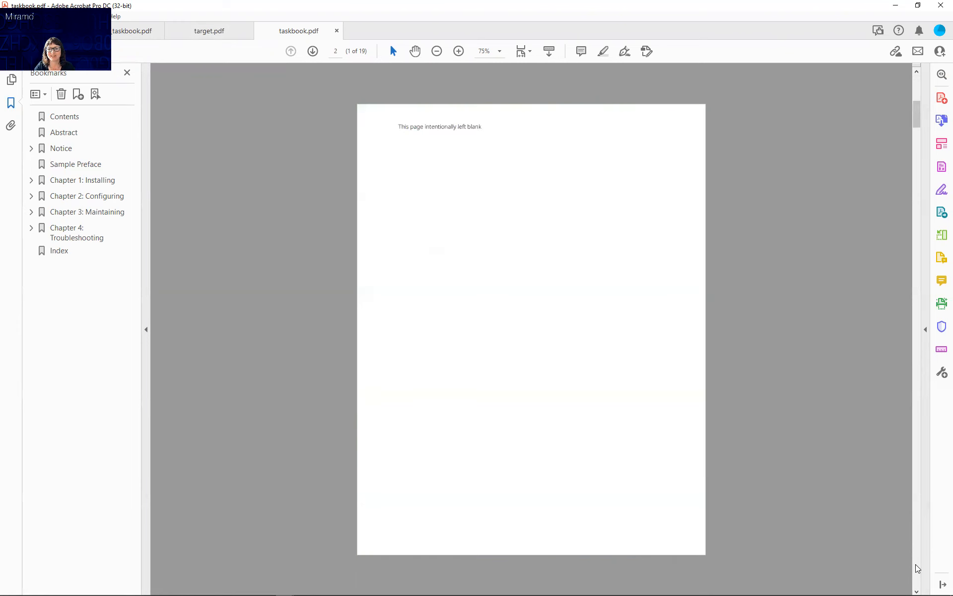
left_click(918, 567)
left_click(917, 568)
left_click(917, 565)
left_click_drag(917, 227, 932, 546)
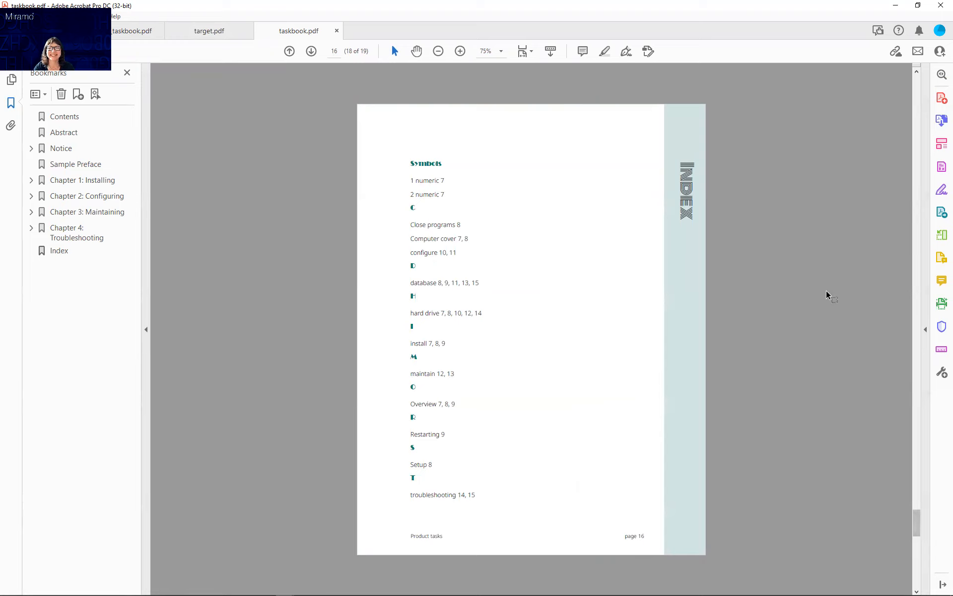
left_click(731, 30)
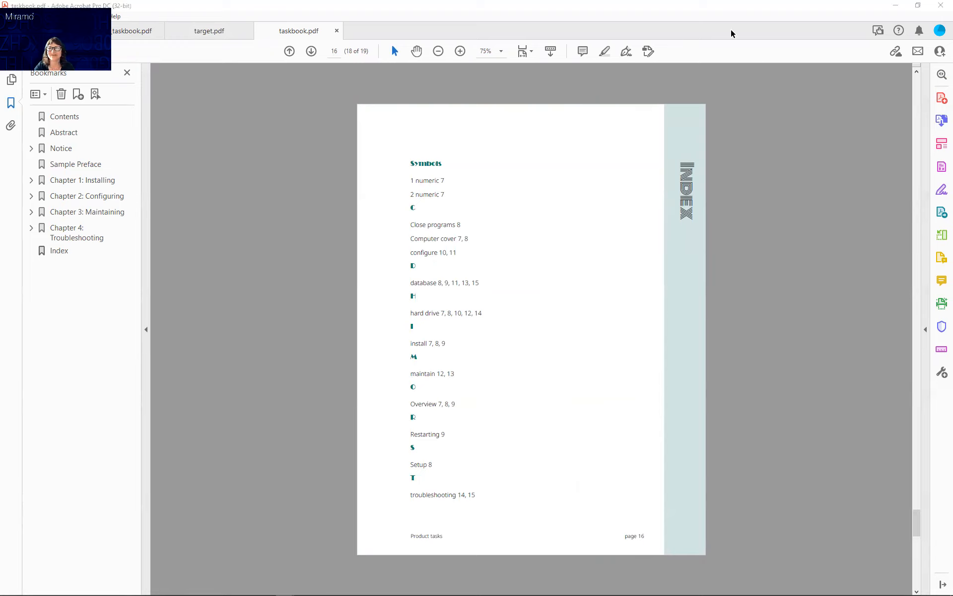